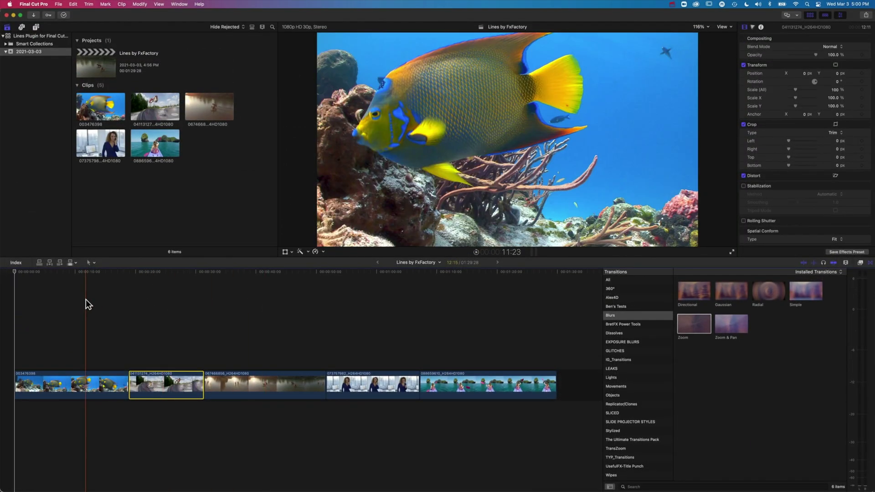
Position the playhead in the fish clip at 8:21 and show the Lines category of generators
left_click_drag(82, 272, 69, 273)
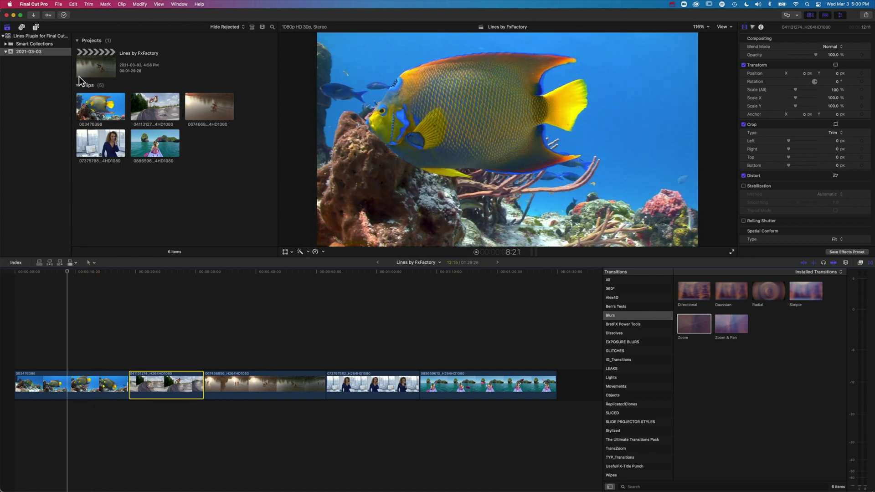
left_click(36, 28)
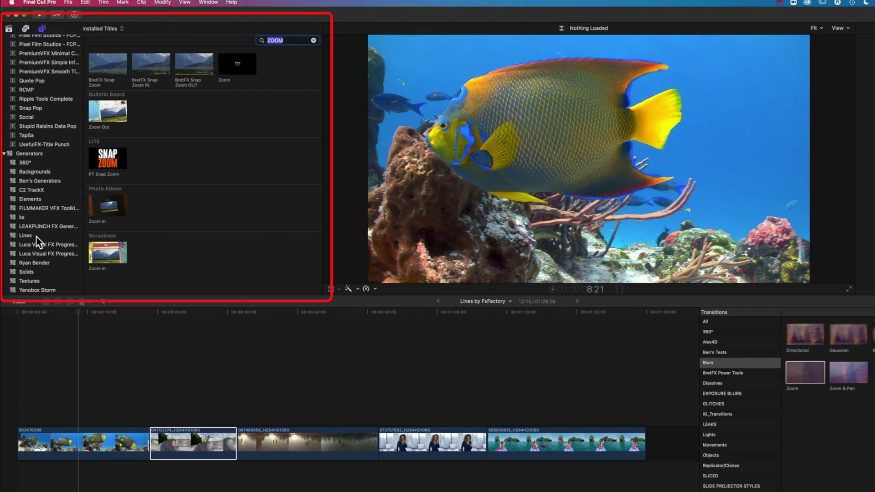
left_click(30, 205)
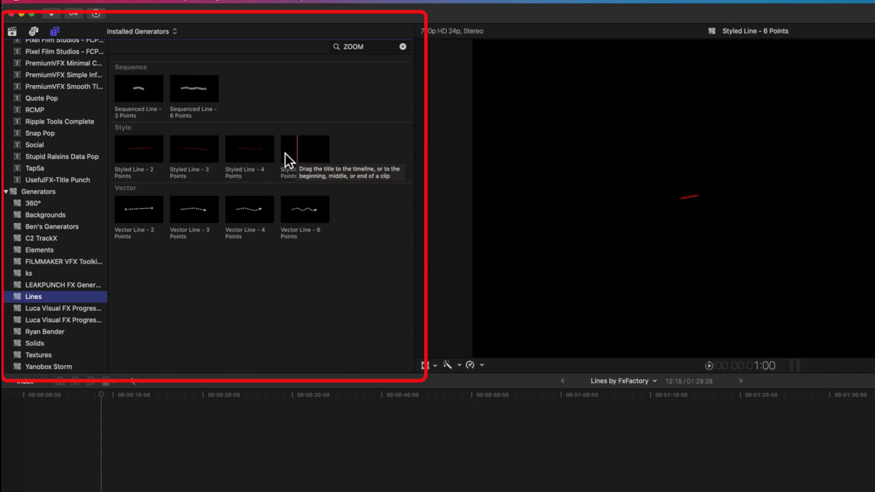
Add the Styled Line - 2 Points generator above the fish clip, starting at 7:02, and preview it
left_click_drag(144, 151, 100, 399)
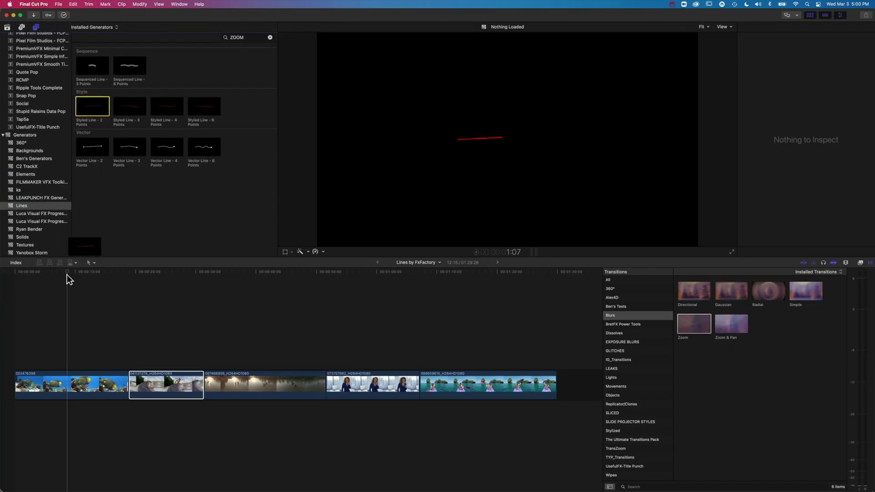
left_click_drag(67, 275, 58, 348)
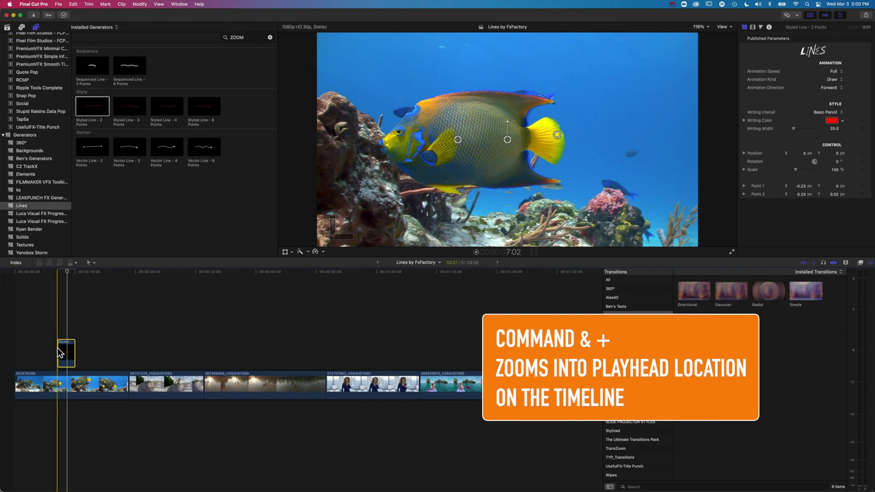
key("super+equal")
key("super+equal")
key("super+equal")
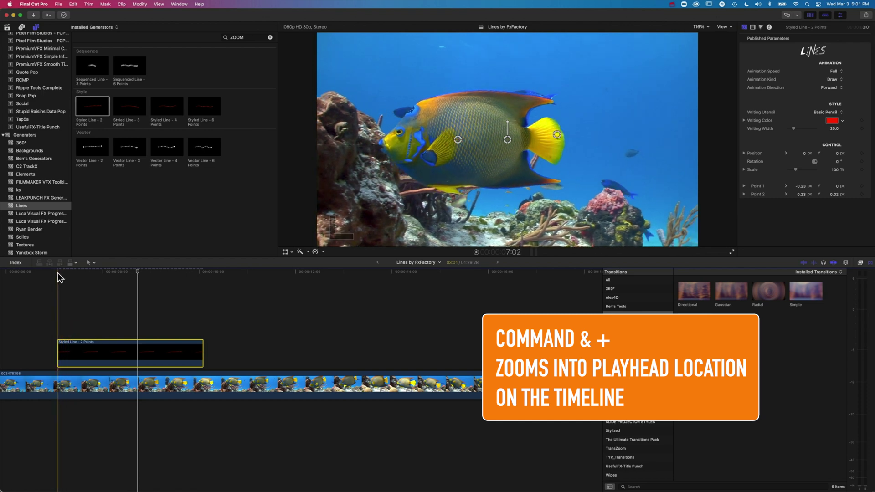
key("space")
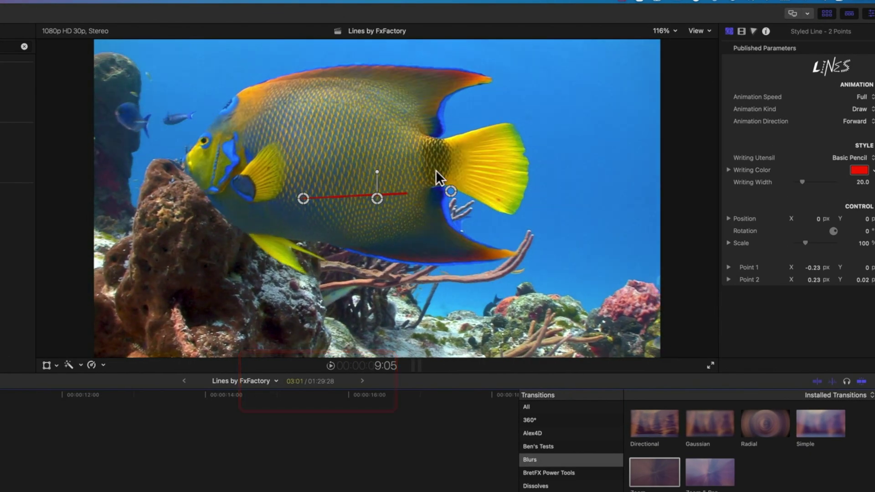
Stretch the two-point line diagonally across the fish, with Point 1 at about -0.58, -0.12 and Point 2 at about 0.74, 0.4
left_click_drag(450, 191, 438, 169)
left_click_drag(301, 197, 286, 218)
left_click_drag(438, 169, 621, 71)
left_click_drag(287, 219, 197, 238)
key("space")
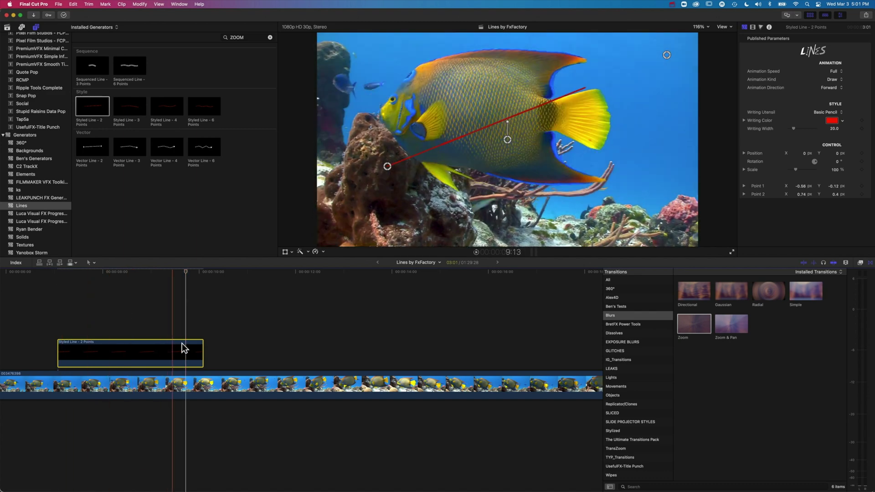
Try a shortened duration of 1:01 for the two-point line clip, and delete the clip after previewing it
left_click_drag(201, 350, 106, 352)
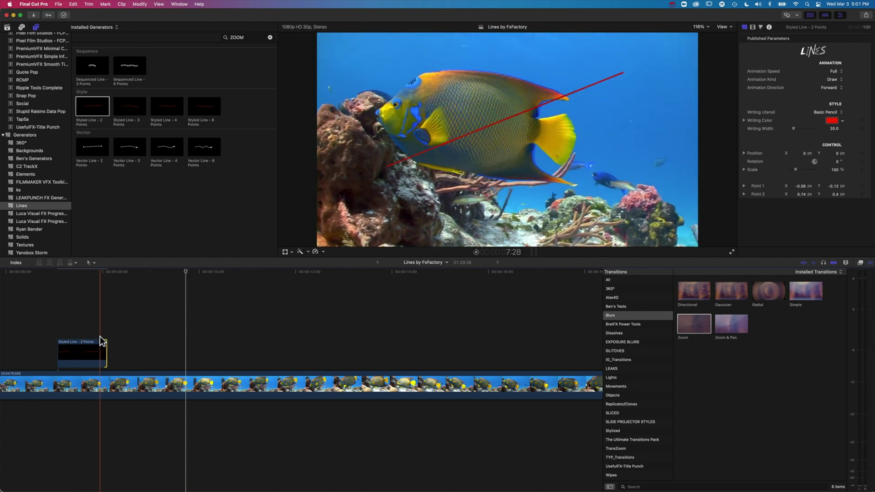
key("space")
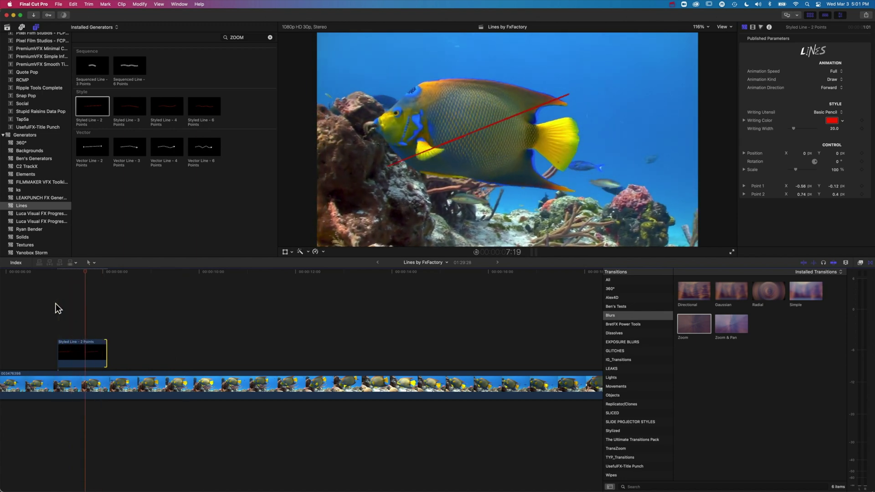
left_click(77, 269)
left_click(94, 351)
key("Delete")
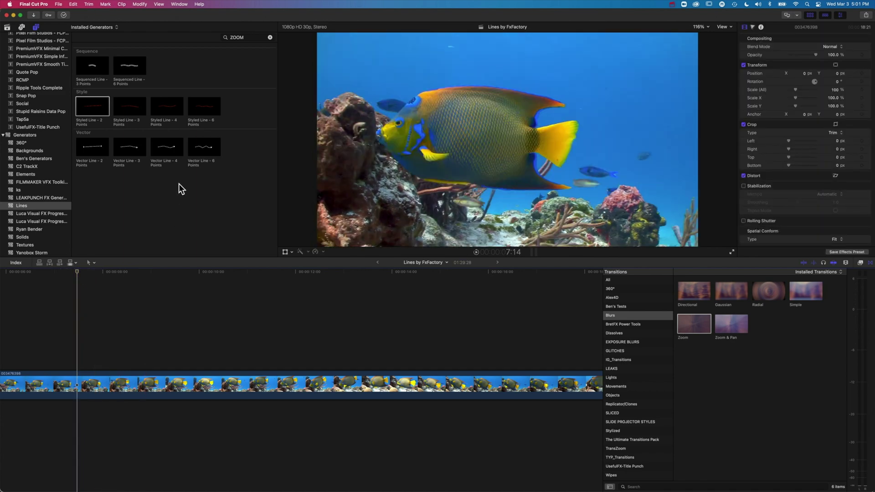
Add the Styled Line - 4 Points generator above the fish clip, starting at 7:14
left_click(165, 107)
left_click_drag(164, 106, 78, 344)
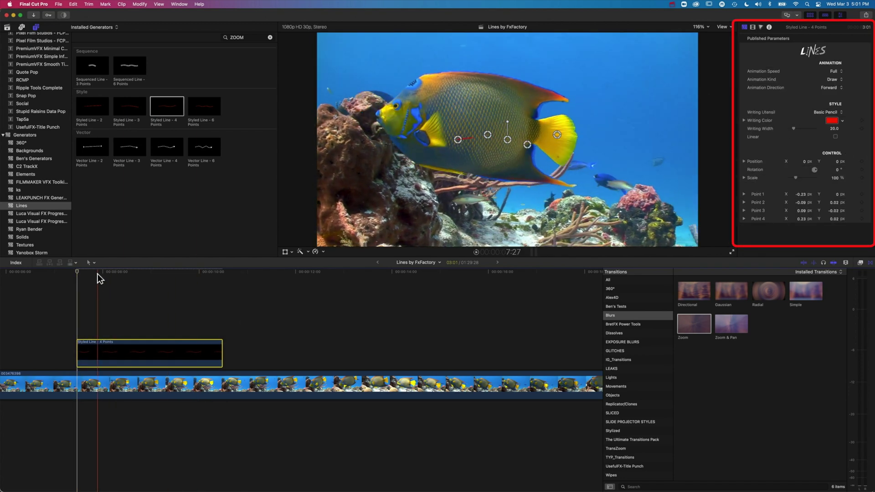
left_click(127, 272)
Style the four-point line with a writing width of 64.41, a magenta color and Instant animation speed, and preview it
left_click_drag(128, 274, 189, 275)
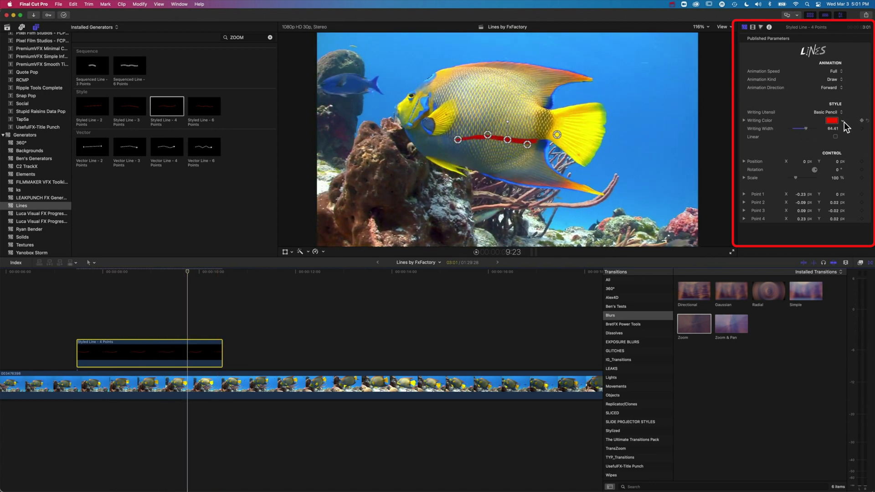
left_click_drag(843, 121, 818, 181)
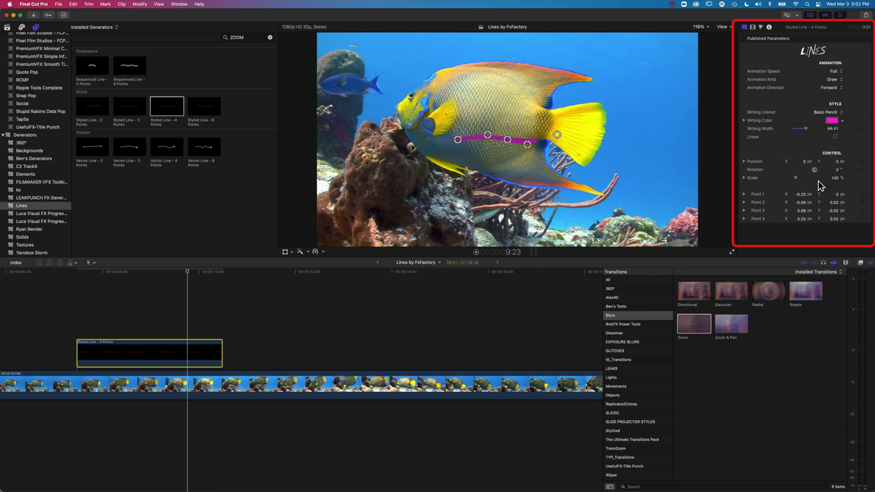
left_click(838, 72)
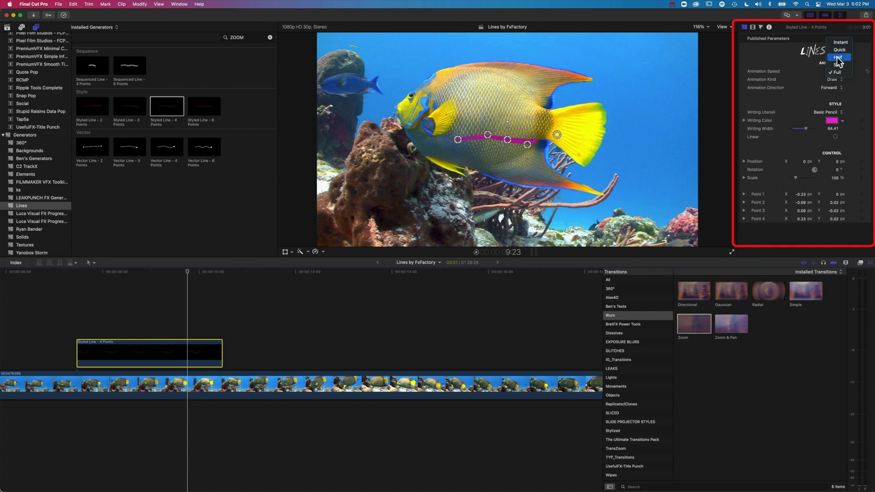
left_click(838, 42)
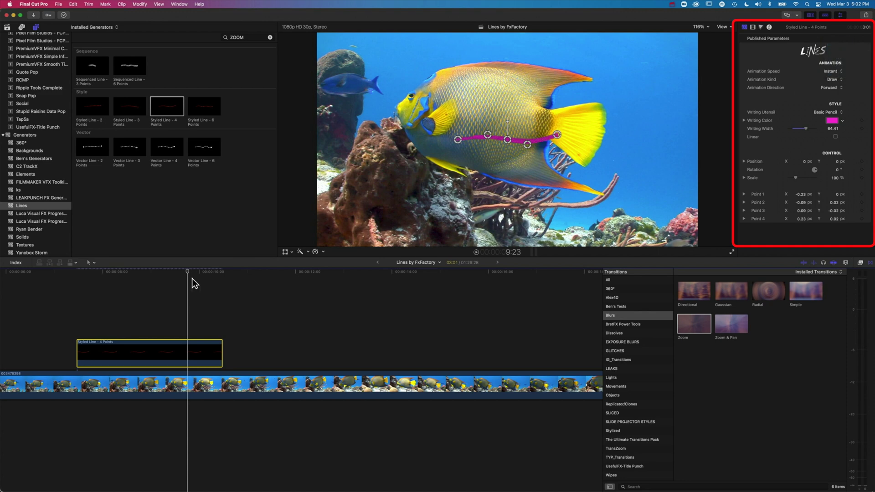
key("space")
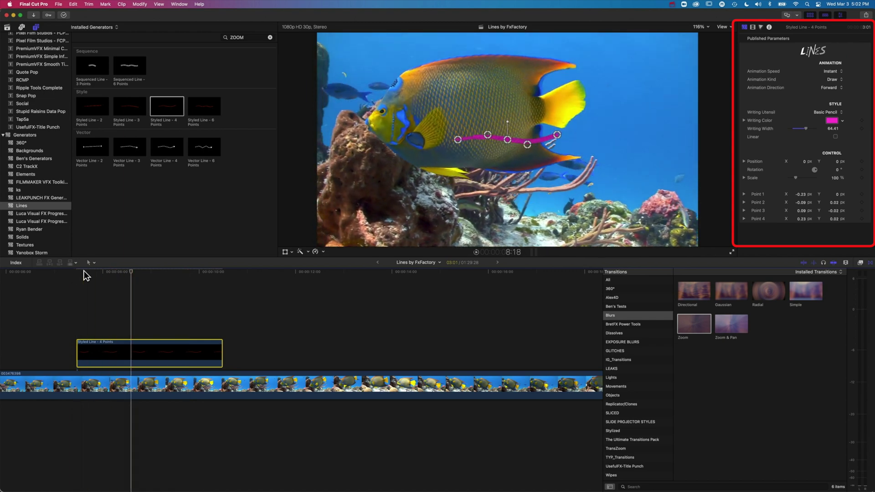
key("space")
key("space")
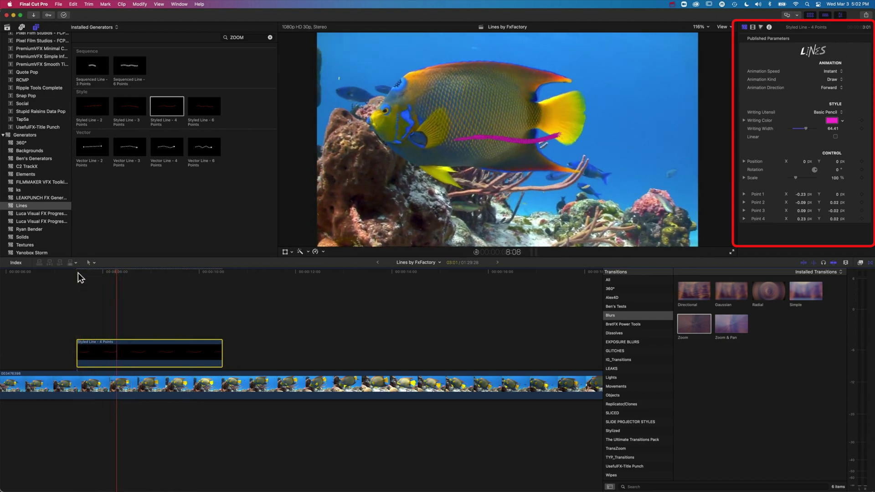
Reshape the magenta line into a deeper S-curve by repositioning all four of its points, and play it back
left_click(147, 270)
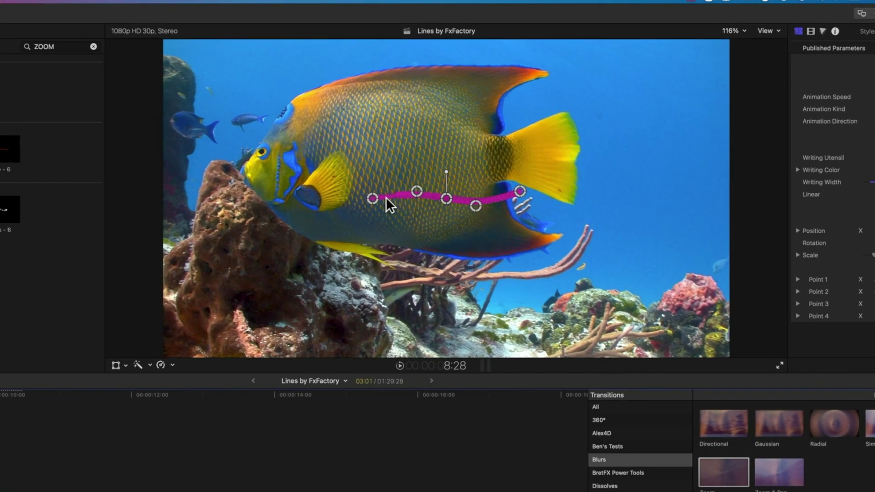
left_click_drag(373, 198, 376, 214)
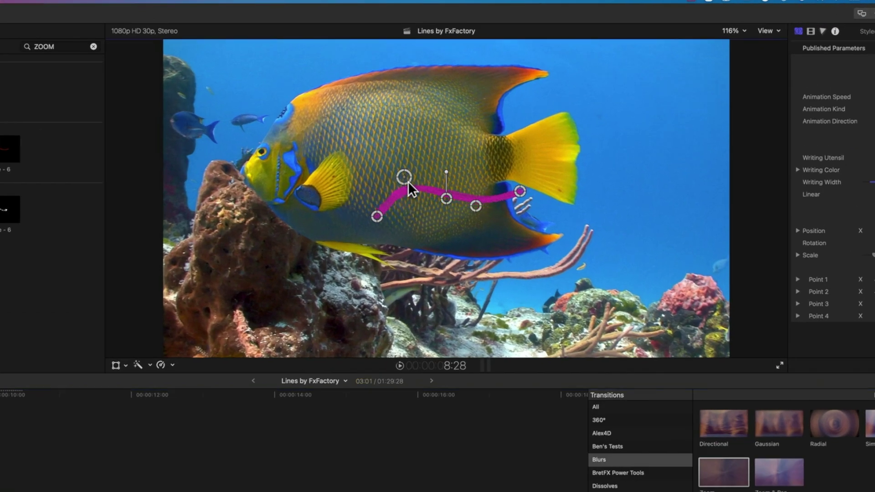
left_click_drag(475, 207, 479, 219)
left_click_drag(519, 191, 528, 173)
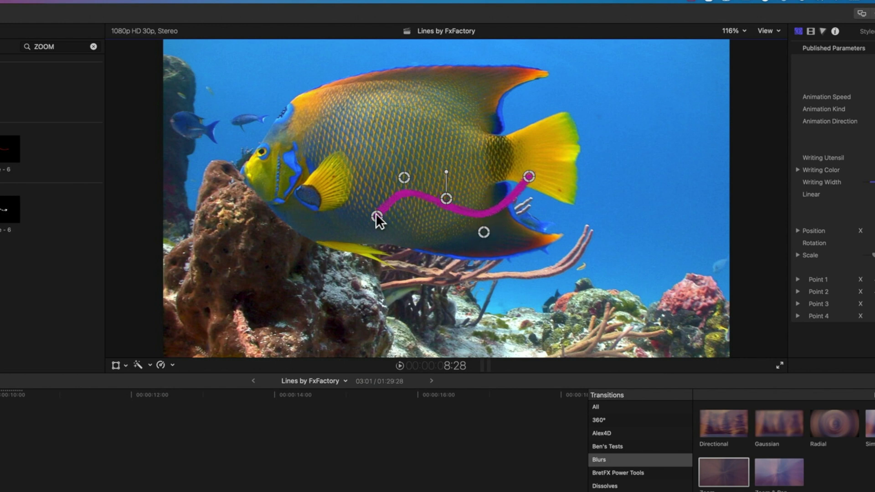
key("Up")
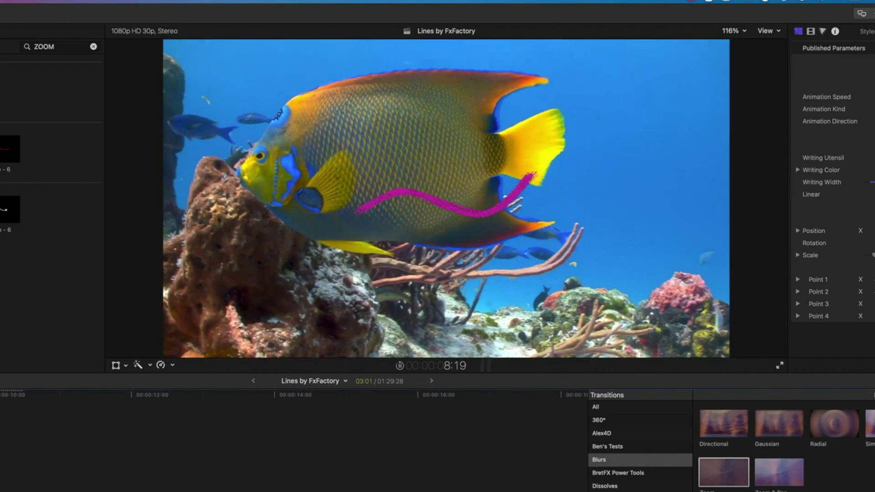
key("space")
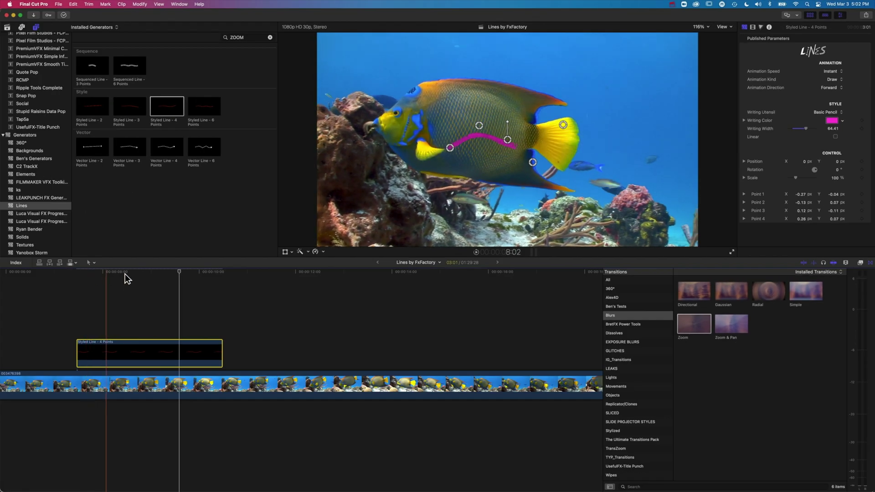
Delete the four-point line clip above the fish clip
left_click(130, 272)
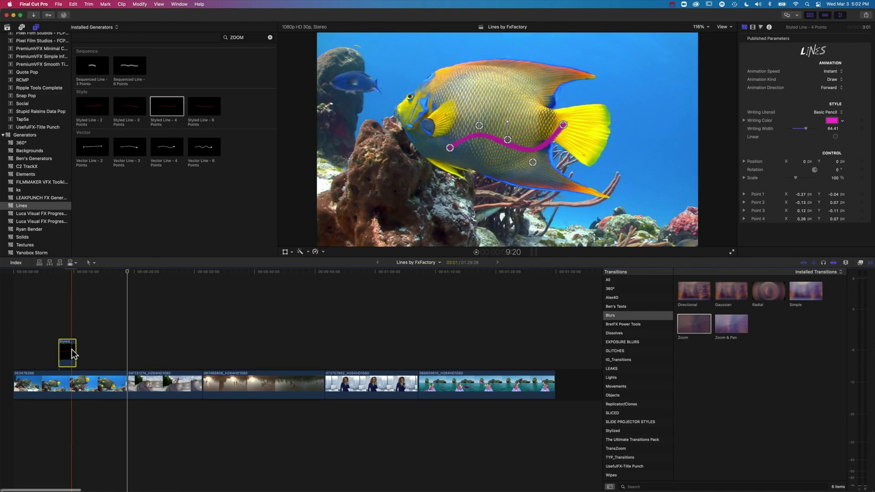
key("Delete")
Preview the skateboarding clip and add the Styled Line - 4 Points generator above it, starting at 22:15
left_click(129, 272)
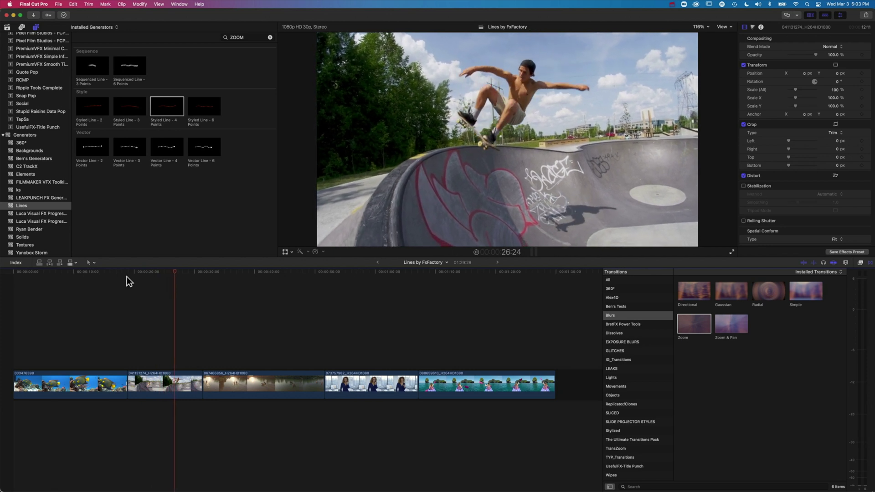
key("space")
left_click(149, 271)
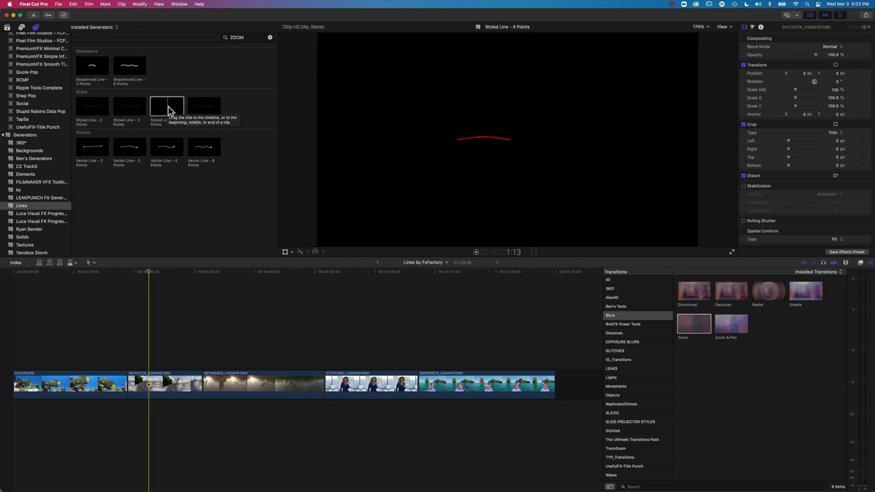
left_click_drag(165, 106, 149, 344)
left_click(150, 271)
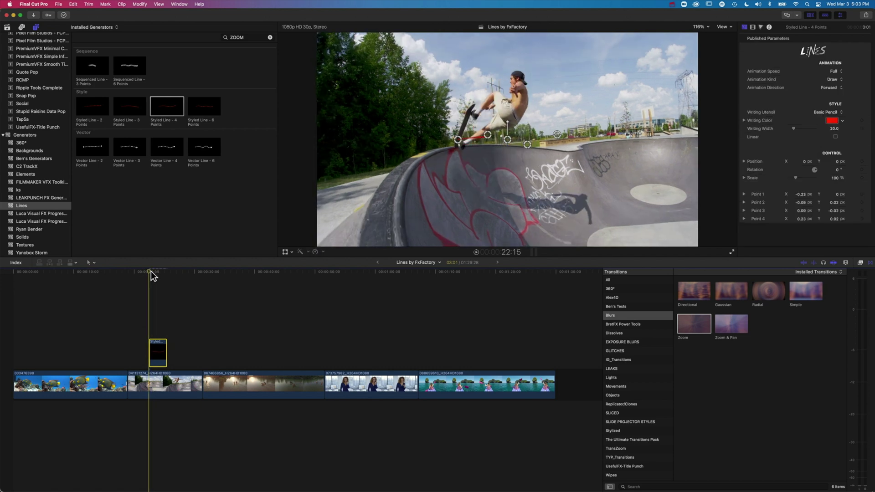
Play the line over the skateboarding clip and move the line clip earlier so it starts at 22:01
key("l")
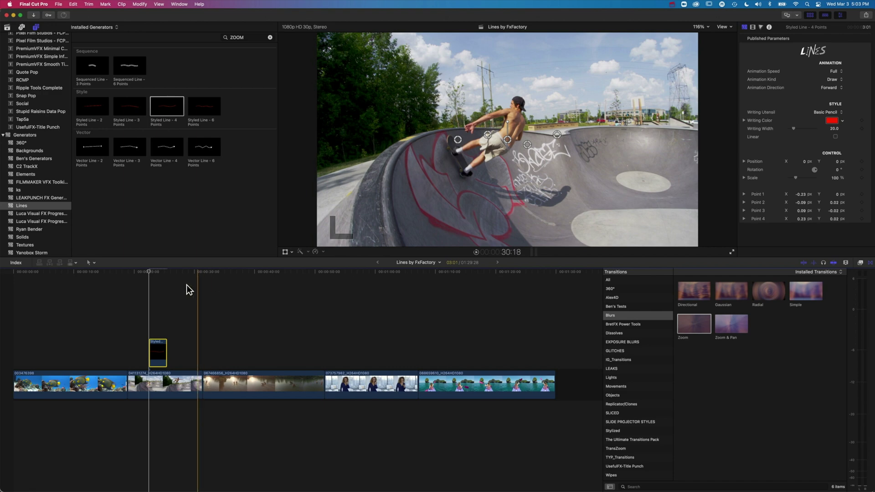
left_click(153, 275)
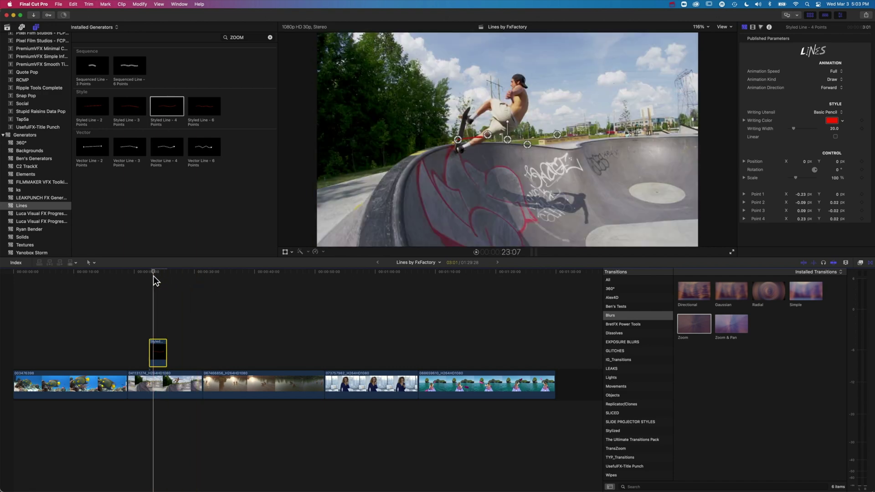
key("l")
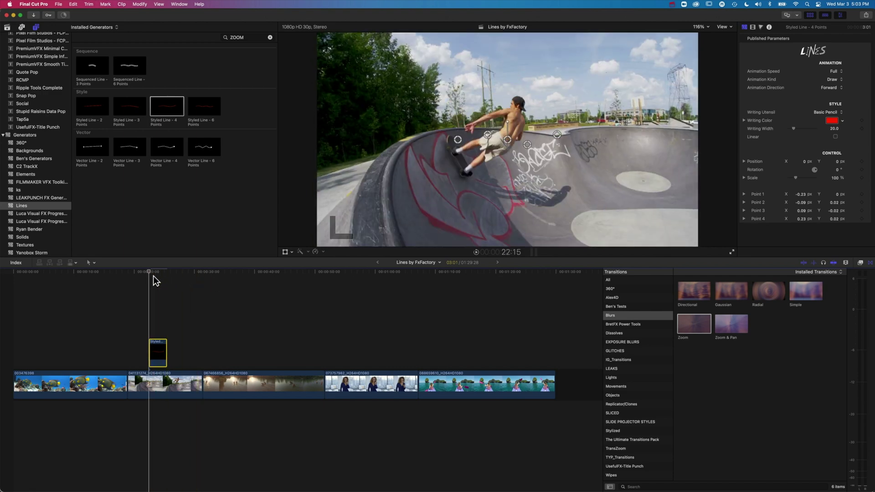
key("Left")
key("Left")
key("Left")
key("Left")
key("Left")
key("Left")
key("Left")
key("Left")
key("Left")
key("Left")
key("Left")
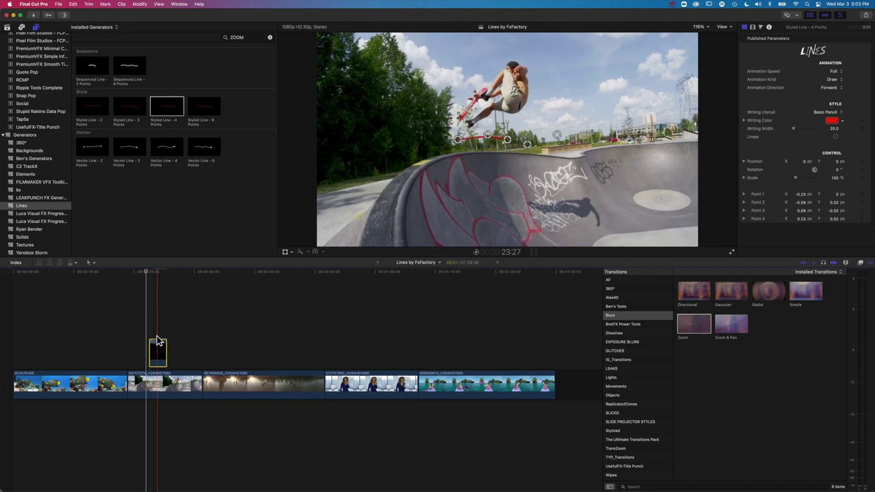
left_click_drag(156, 347, 152, 347)
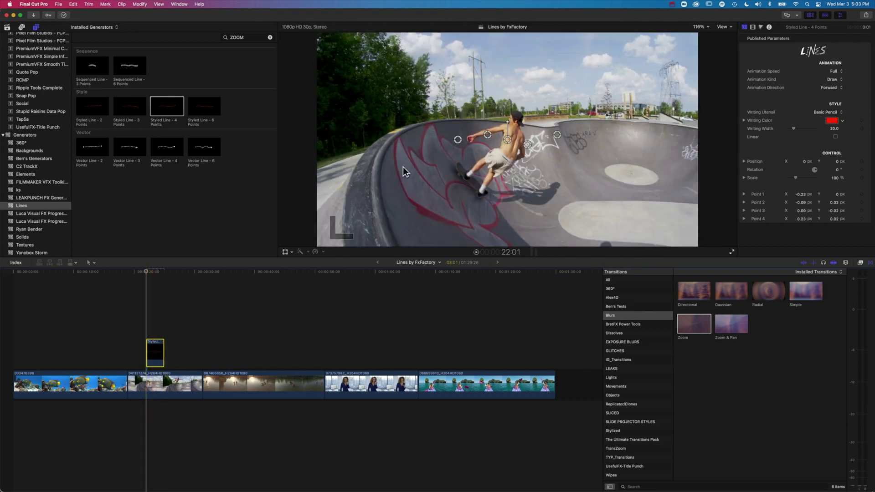
Place Point 1 at the skateboard, about -0.18, -0.23, and Point 2 near the bowl's rim, about -0.27, -0.04
left_click_drag(458, 141, 466, 192)
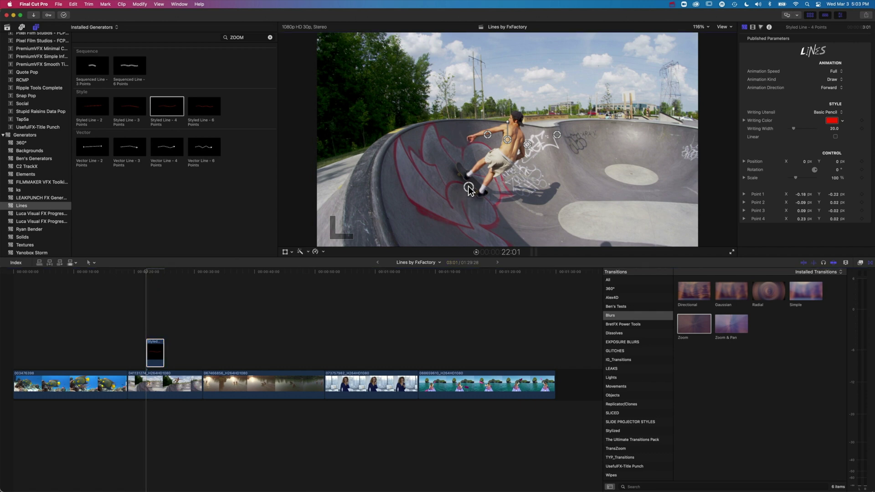
left_click(149, 278)
key("super+=")
key("super+=")
key("super+=")
key("super+=")
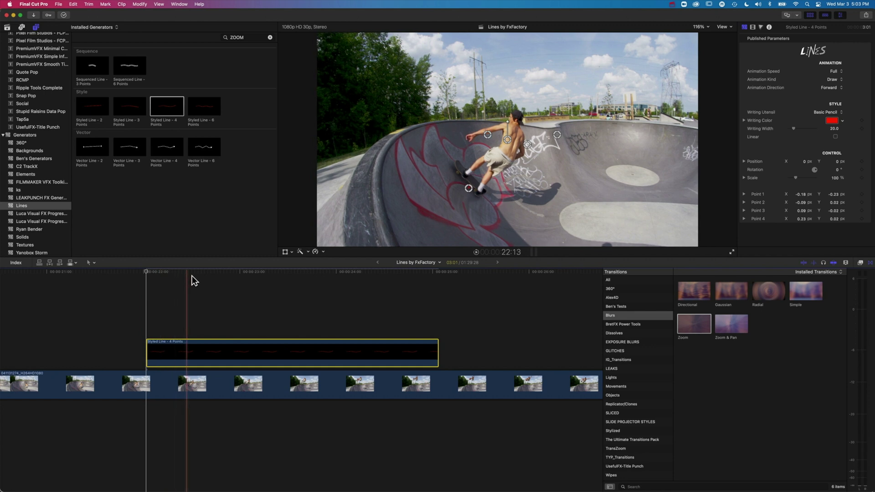
left_click_drag(488, 135, 454, 153)
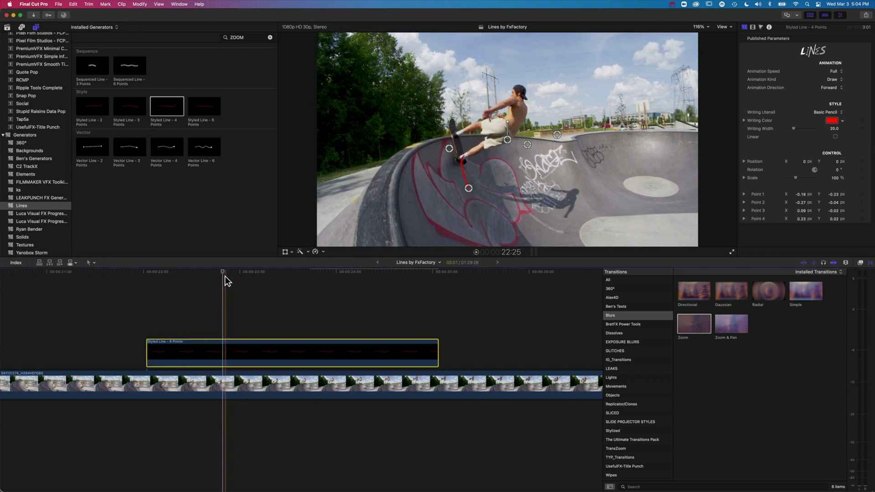
With the playhead at 23:23, place Point 3 beside the airborne skateboard at about -0.21, 0.14
left_click_drag(223, 272, 315, 275)
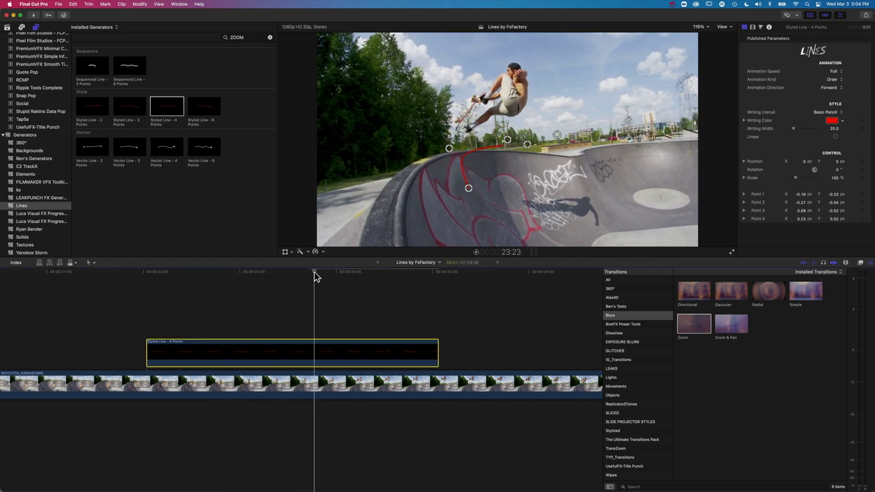
left_click(527, 144)
left_click_drag(469, 112, 462, 110)
On the line clip's last frame, place Point 4 at the skateboard, about -0.18, 0.29, and adjust Point 3 to about -0.23, 0.14
left_click_drag(314, 272, 436, 275)
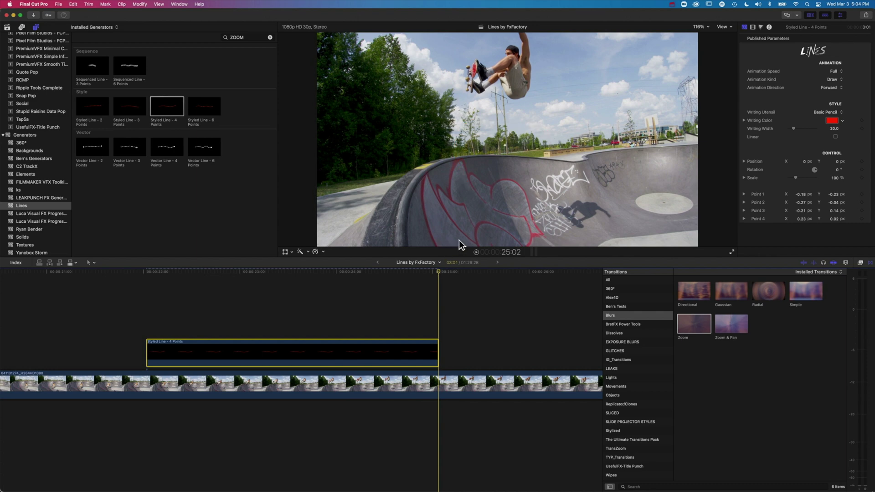
key("Left")
left_click(557, 134)
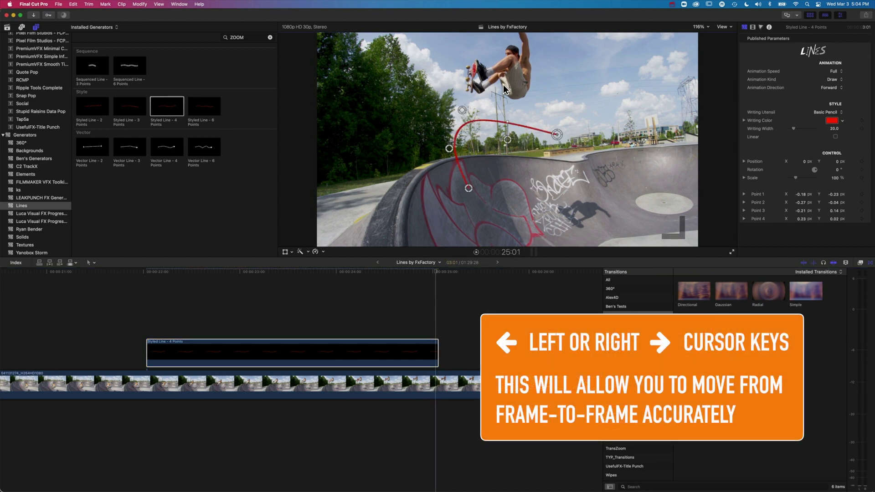
left_click_drag(469, 80, 457, 109)
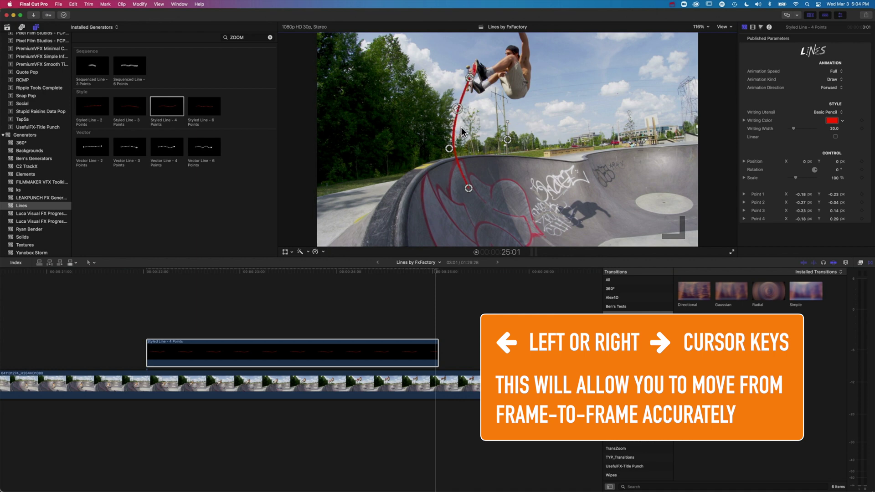
At 23:01, refine the lower curve by moving Point 2 to about -0.27, 0.02 and Point 1 to about -0.21, -0.2
left_click_drag(443, 272, 244, 298)
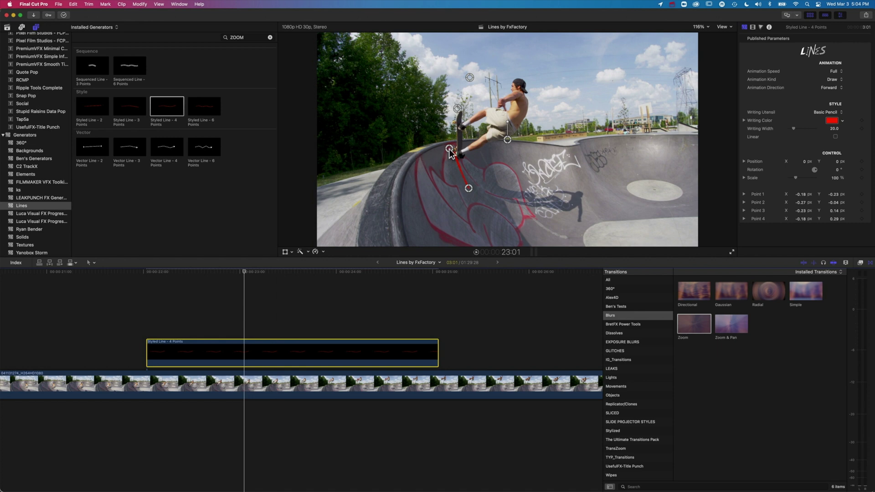
left_click_drag(449, 148, 450, 140)
left_click_drag(468, 187, 464, 187)
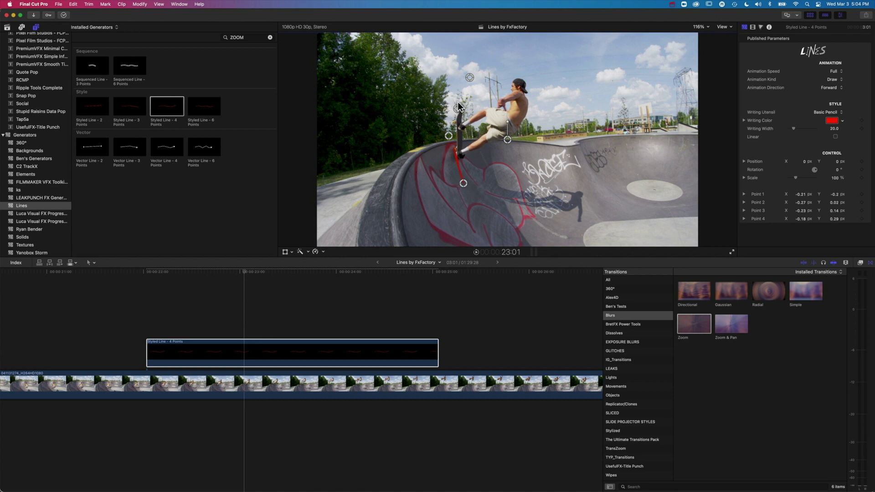
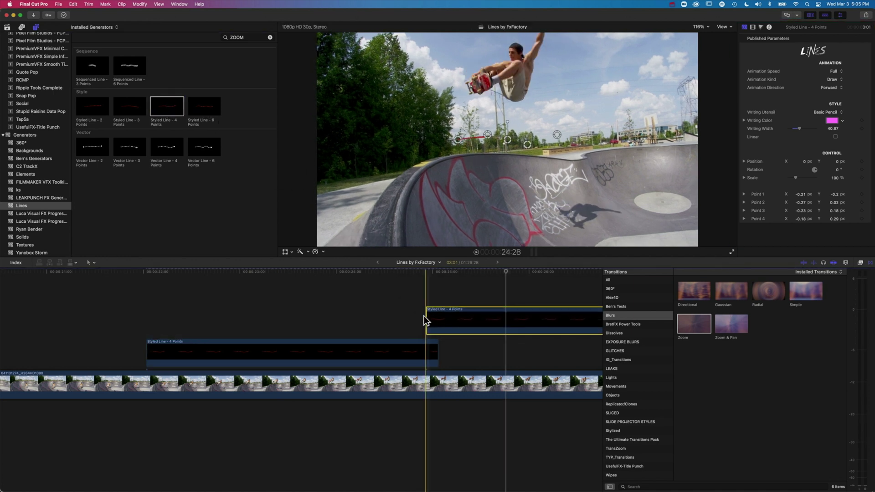
With the playhead at 24:29, place Point 1 of the second line at the airborne skateboard, about -0.19, 0.28
key("Right")
key("Right")
key("Right")
key("Right")
key("Right")
key("Right")
key("Left")
key("Left")
key("Left")
key("Left")
key("Left")
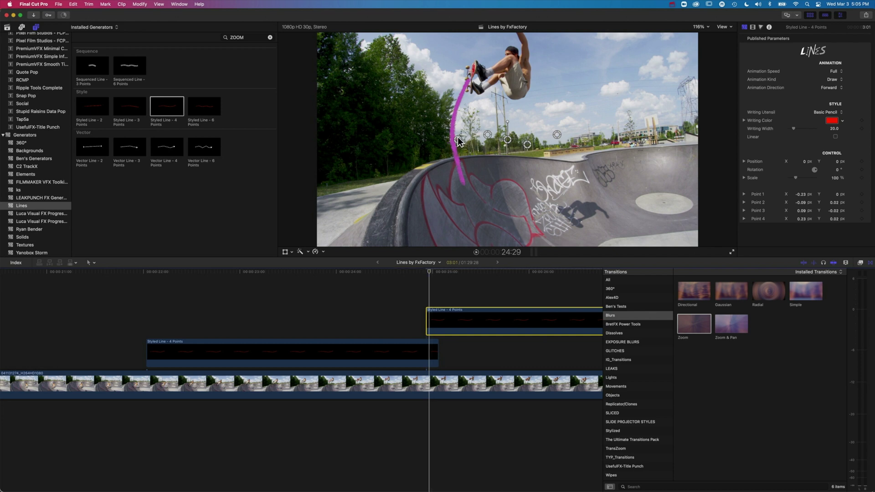
left_click_drag(459, 137, 465, 82)
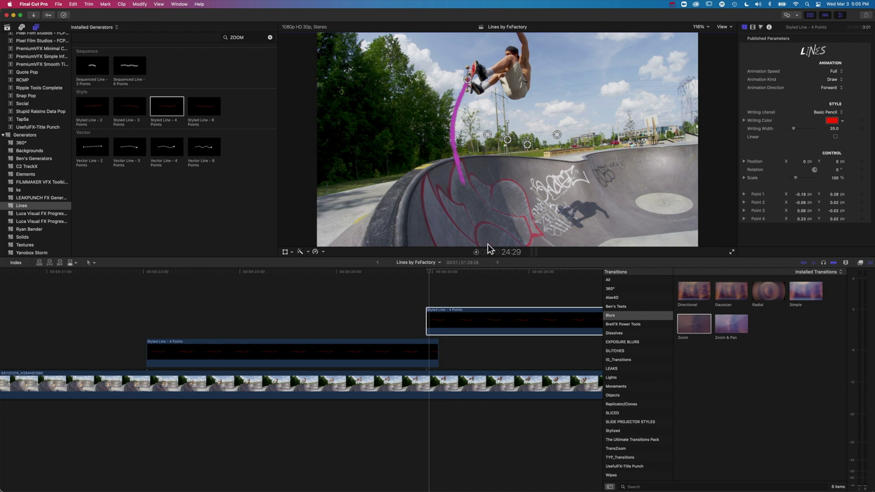
Following the descending skateboard, place the second line's Point 2 at about -0.18, 0.19 and Point 3 at about -0.18, 0
scroll(457, 287, "right", 6)
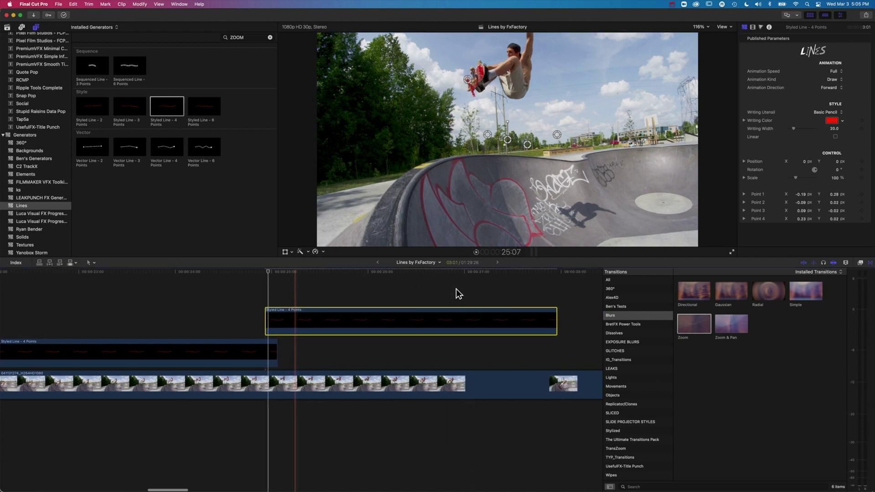
scroll(457, 293, "right", 2)
left_click_drag(254, 273, 314, 276)
left_click_drag(487, 135, 471, 95)
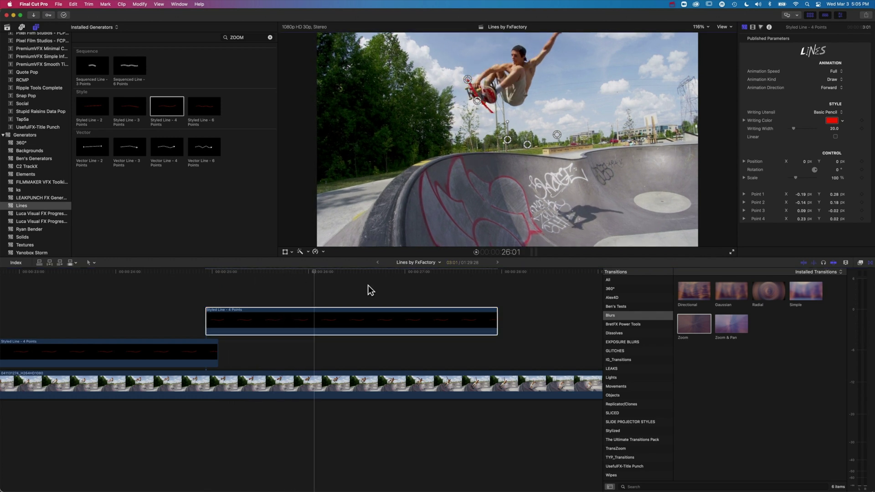
left_click_drag(314, 276, 392, 276)
left_click_drag(527, 144, 469, 140)
left_click_drag(470, 95, 469, 99)
At 27:28, place Point 4 beside the skateboard at about -0.19, -0.32 and shift Point 3 to about -0.2, 0
left_click_drag(392, 273, 494, 276)
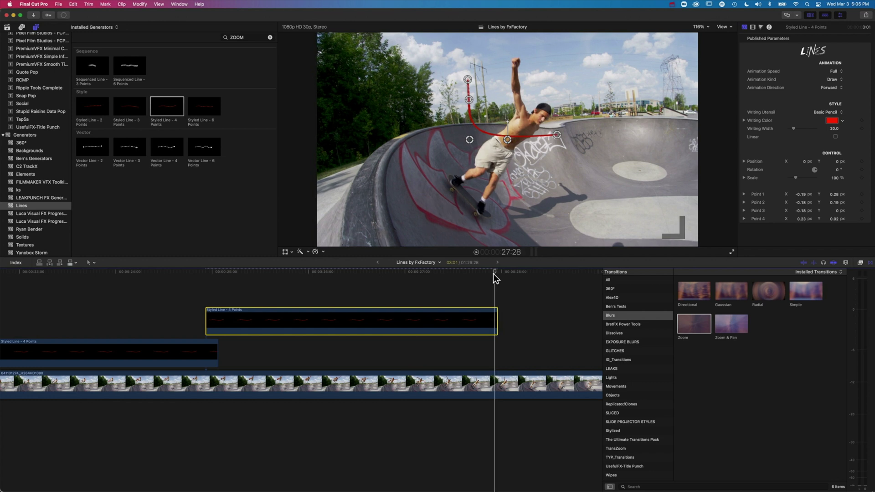
left_click_drag(557, 135, 465, 207)
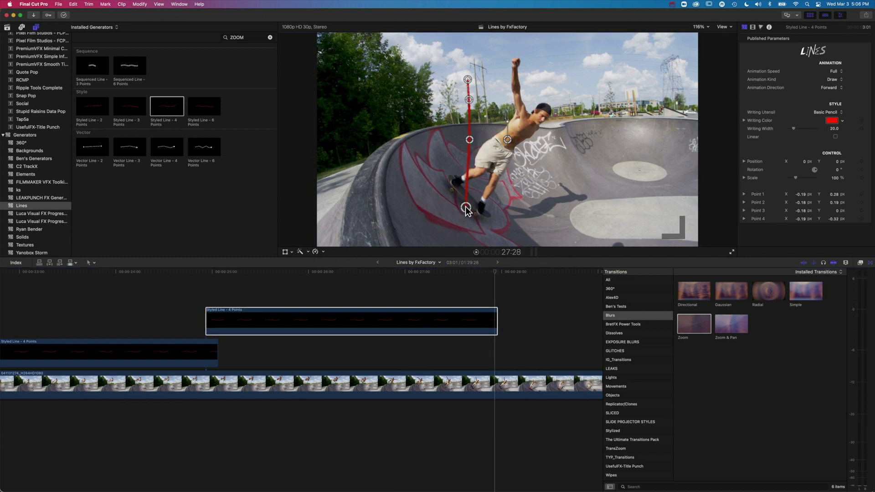
left_click_drag(470, 139, 465, 139)
Refine the second line against the descent, with Point 3 at about -0.17, 0.03 and Point 4 at about -0.18, -0.17
left_click_drag(495, 274, 394, 274)
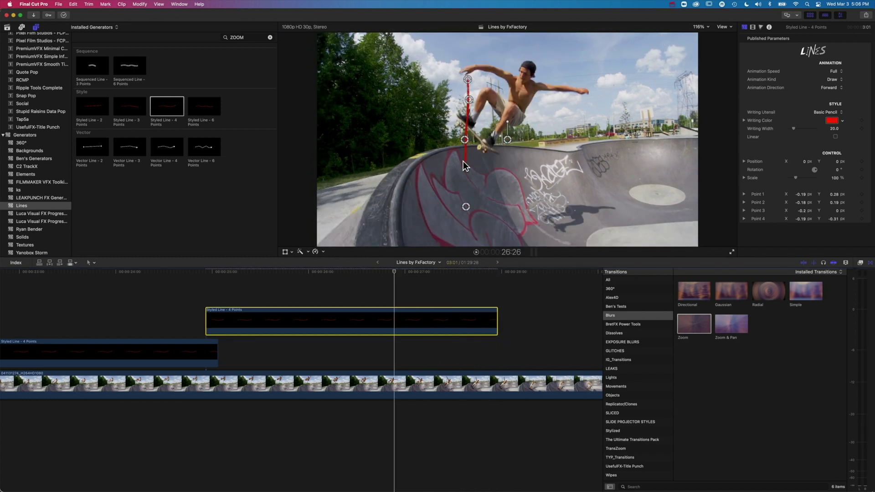
left_click_drag(465, 139, 468, 131)
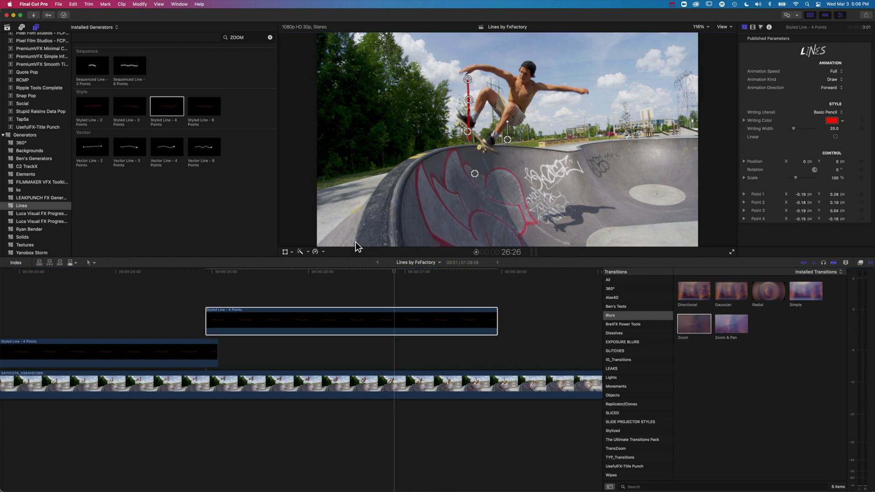
left_click_drag(394, 272, 428, 279)
left_click_drag(466, 132, 462, 170)
left_click_drag(428, 272, 477, 274)
left_click_drag(474, 174, 462, 209)
left_click_drag(223, 273, 246, 272)
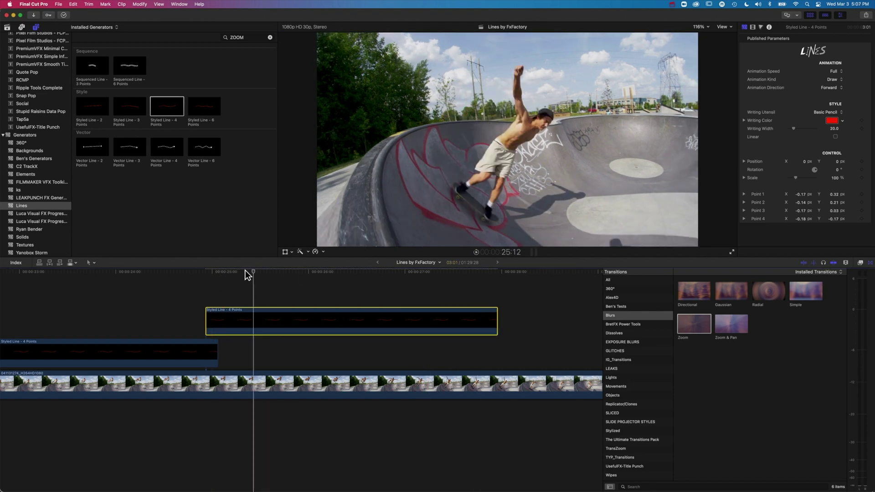
left_click(206, 273)
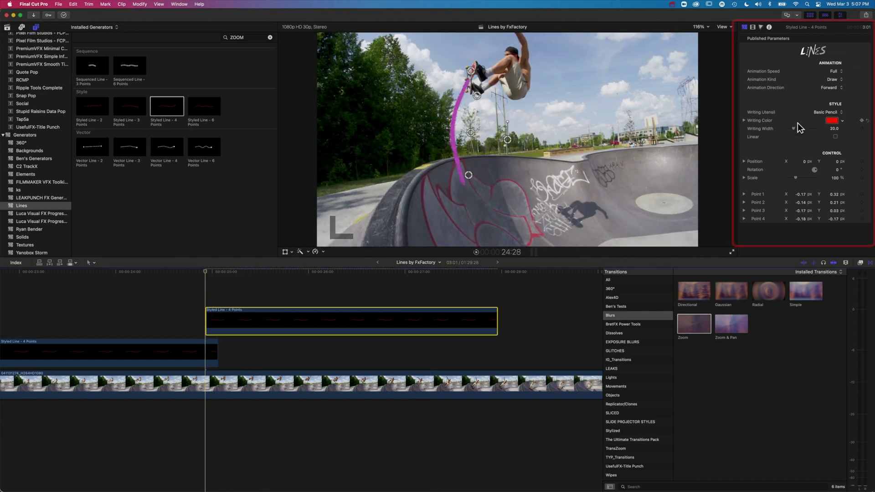
Set the second line's writing width to 40.76 and its writing color to light cyan
left_click_drag(793, 128, 795, 128)
left_click(334, 281)
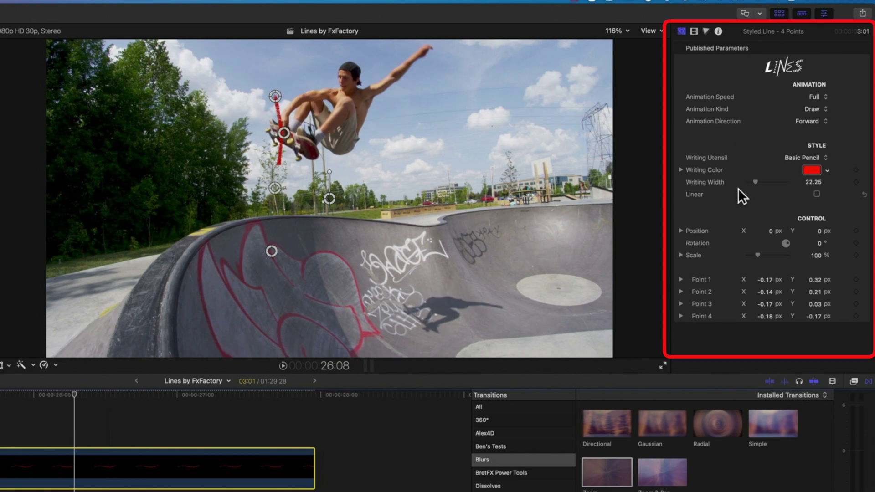
mouse_move(756, 181)
left_mouse_down()
mouse_move(772, 180)
mouse_move(763, 180)
left_mouse_up()
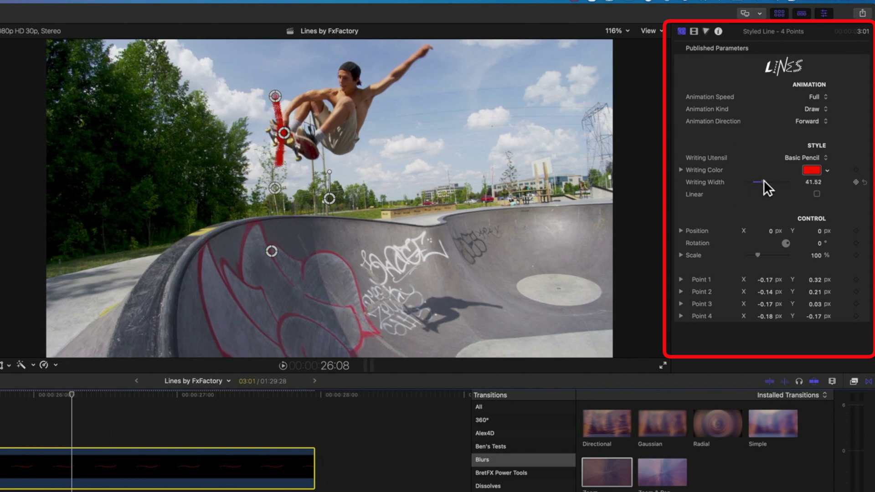
left_click(827, 170)
left_click(786, 215)
mouse_move(786, 216)
left_mouse_down()
mouse_move(778, 231)
mouse_move(776, 224)
left_mouse_up()
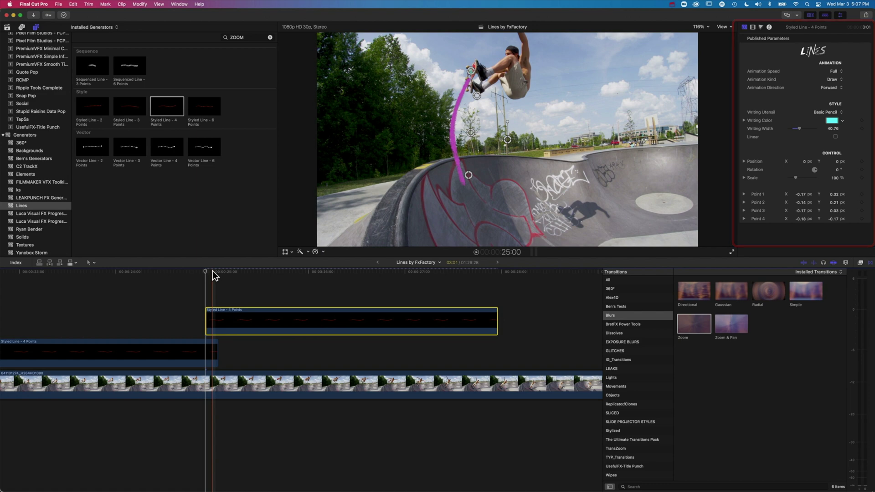
Play the skateboard section from before the first line to review both animated lines together
key("super+minus")
scroll(223, 270, "left", 3)
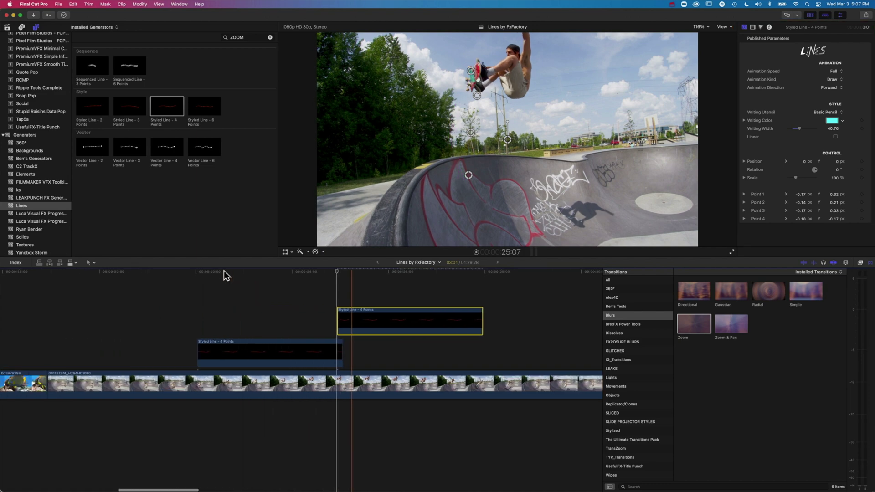
key("super+minus")
left_click(251, 273)
key("space")
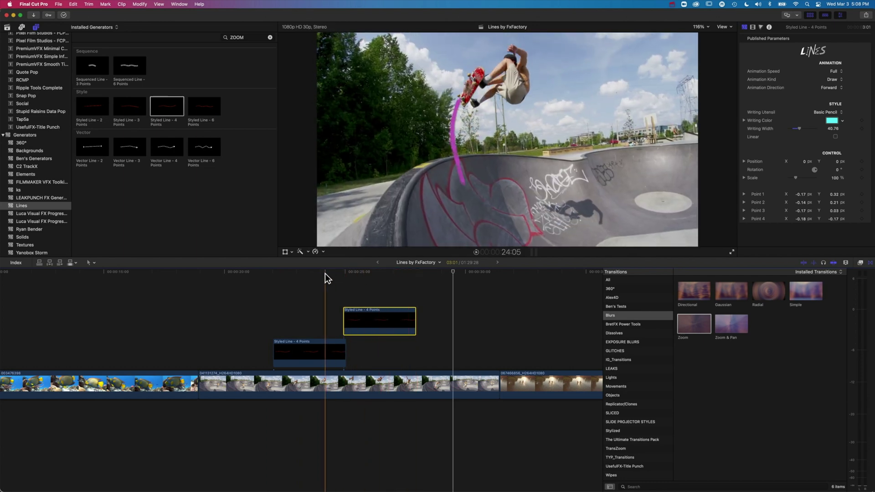
Convert the first, magenta line clip into a compound clip in the 2021-03-03 event, keeping the suggested name
left_click(291, 349)
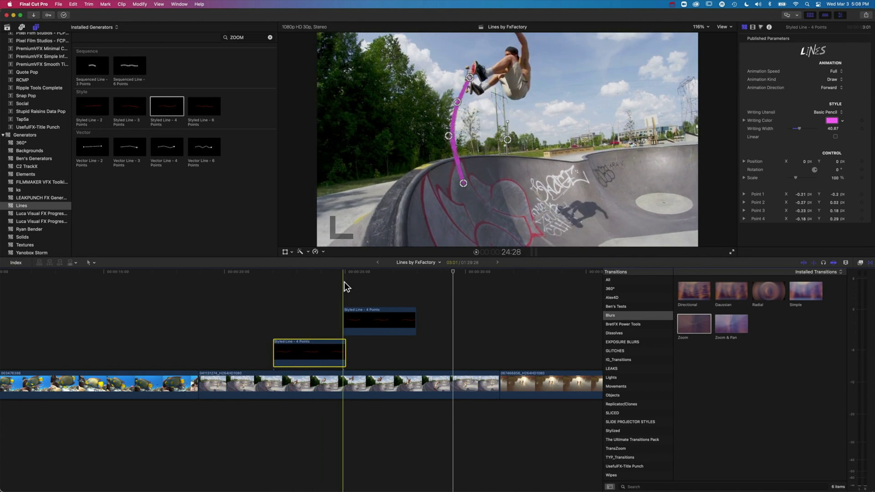
key("space")
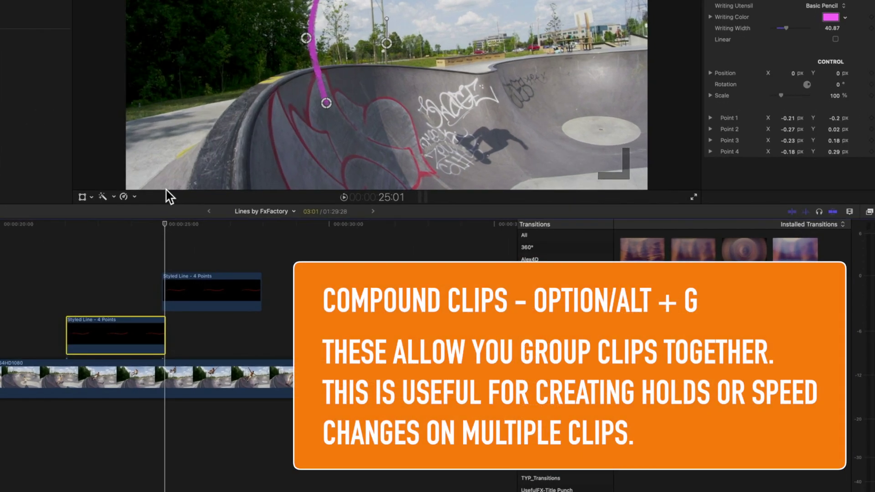
key("alt+g")
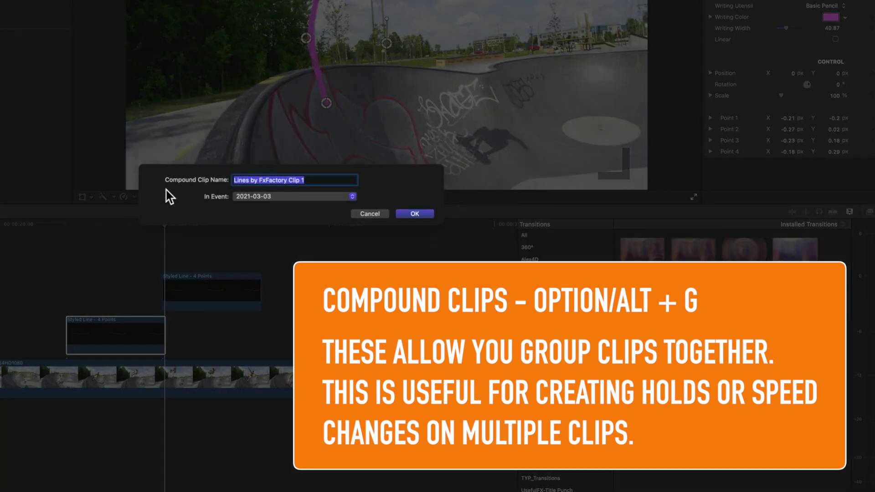
key("Return")
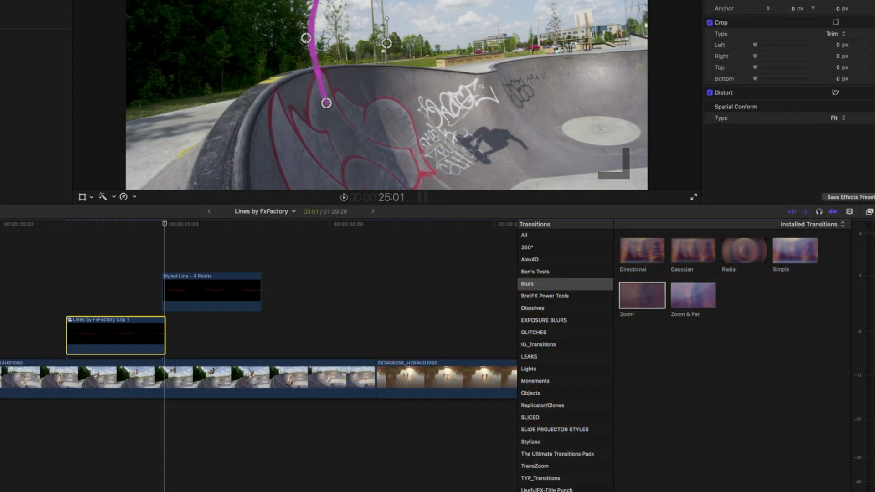
Add a hold frame at 25:01 to the magenta line's compound clip, trimmed to 4:10 overall with the default transition at its end
key("shift+h")
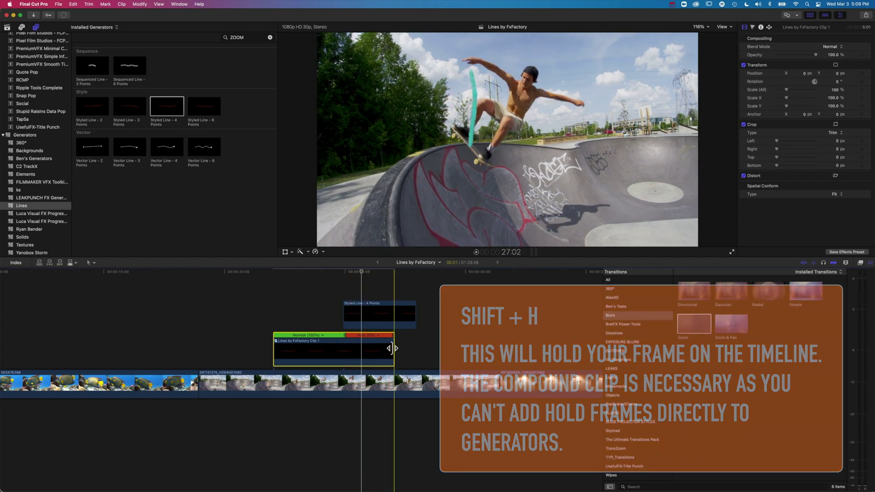
mouse_move(392, 347)
left_mouse_down()
mouse_move(365, 346)
mouse_move(377, 347)
left_mouse_up()
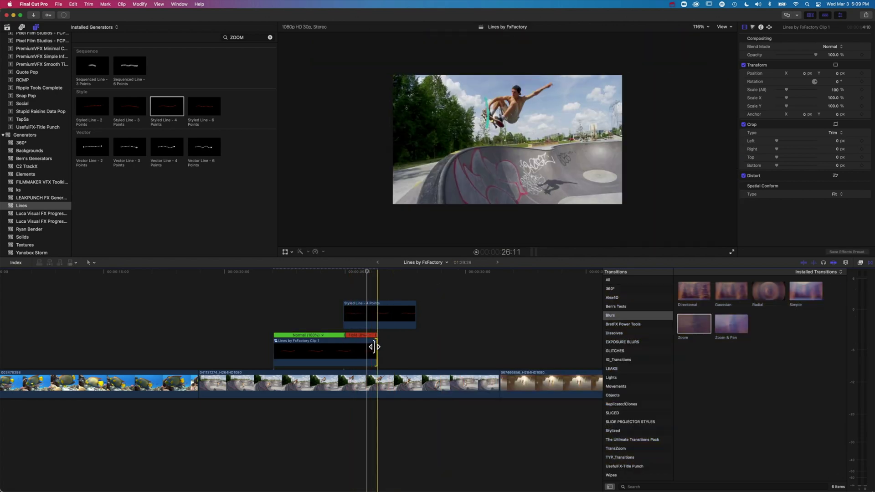
key("super+t")
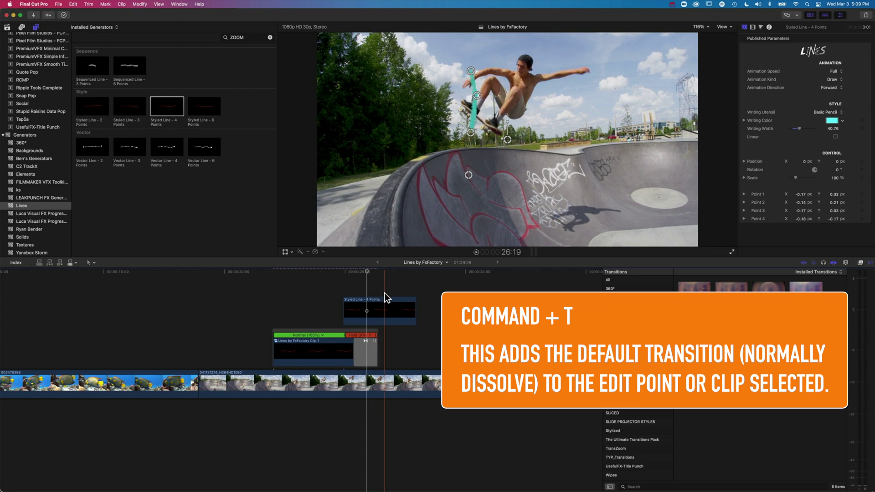
Convert the second, cyan line clip into its own compound clip, keeping the suggested name
left_click(367, 311)
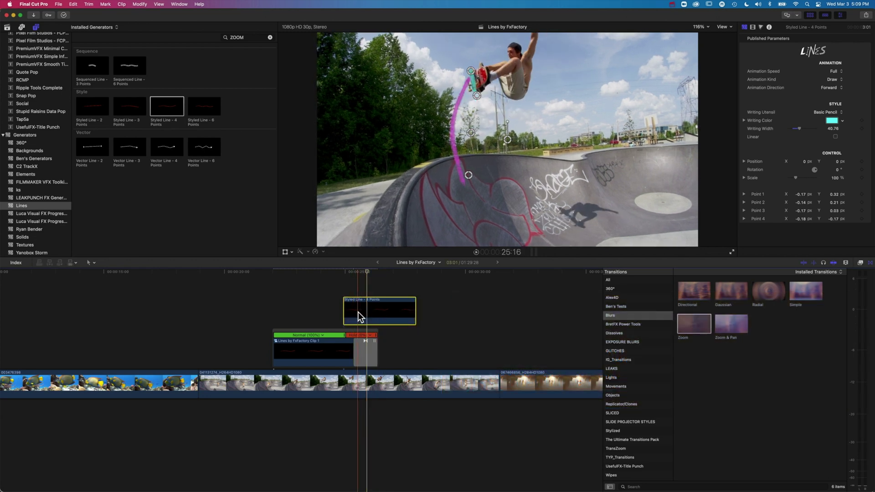
key("alt+g")
left_click(525, 265)
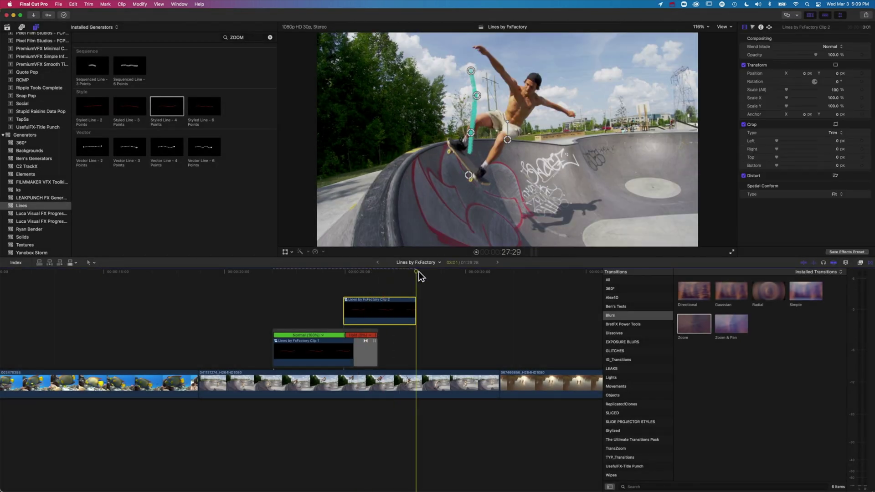
Hold the cyan line's last frame at 27:28, with its compound clip trimmed to 4:13 and ending in the default transition
key("Left")
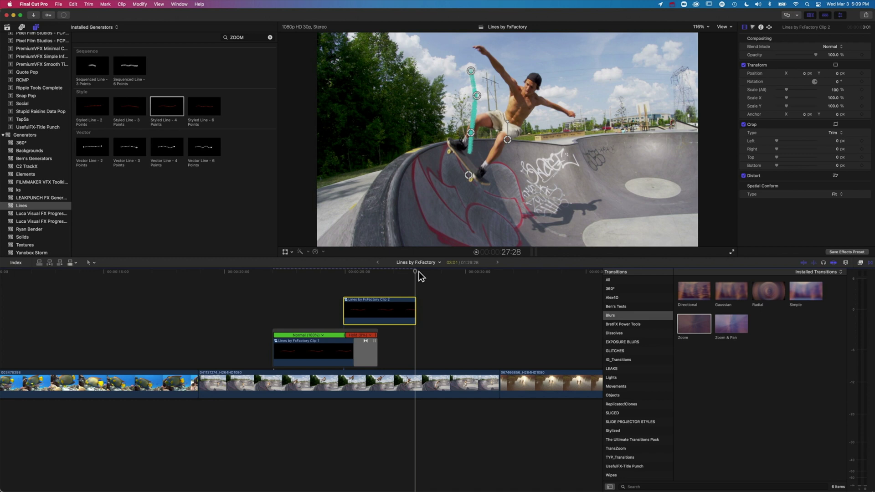
key("shift+h")
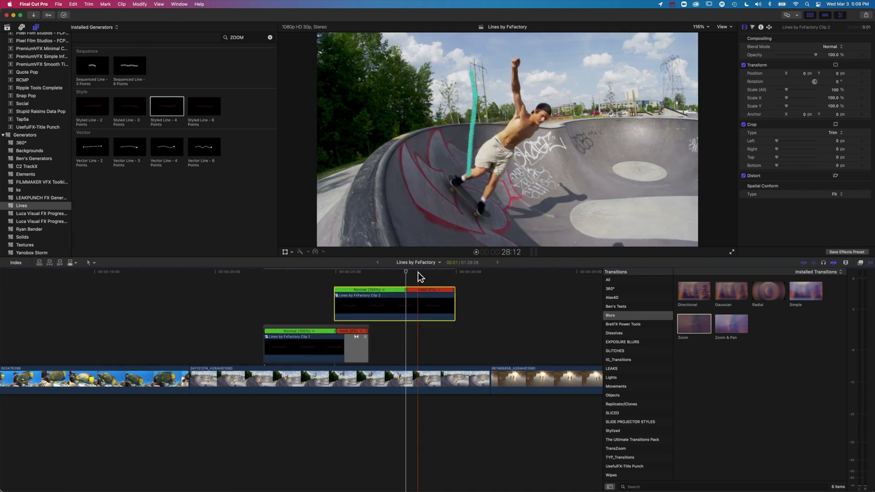
left_click_drag(454, 300, 438, 299)
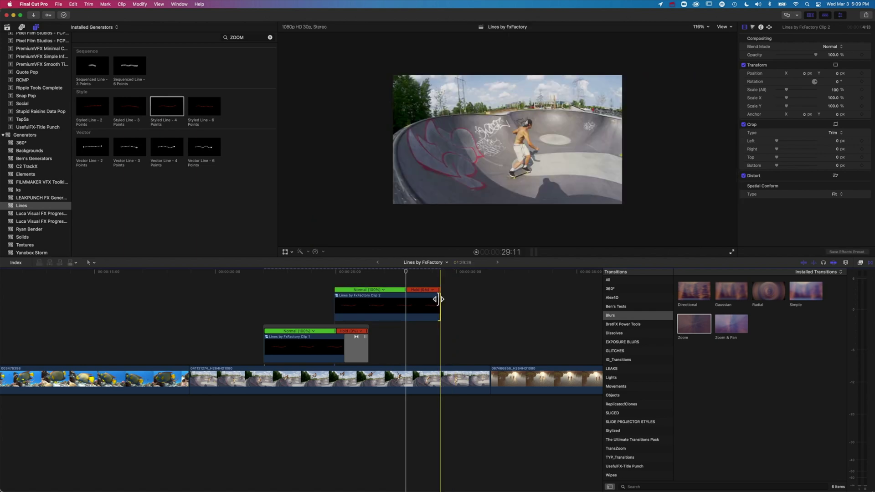
key("super+t")
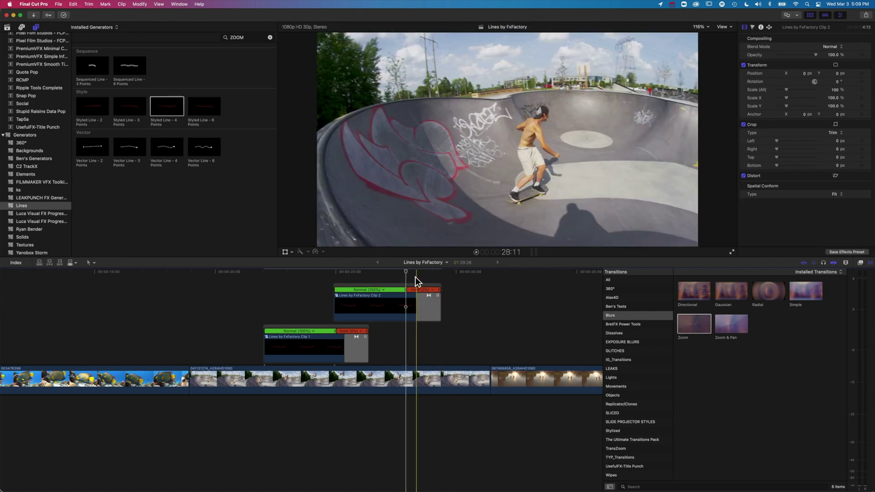
Combine both line compound clips and the skateboard footage into one nested compound clip, keeping the suggested name
left_click(256, 274)
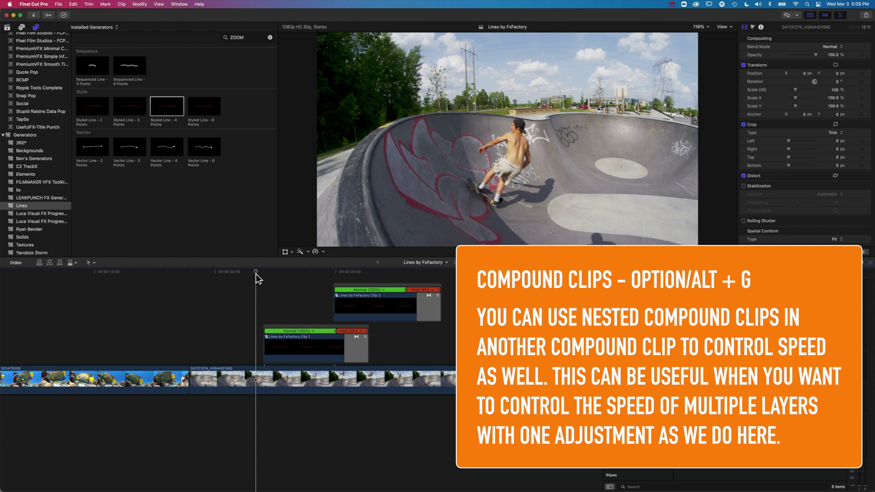
left_click_drag(245, 278, 413, 399)
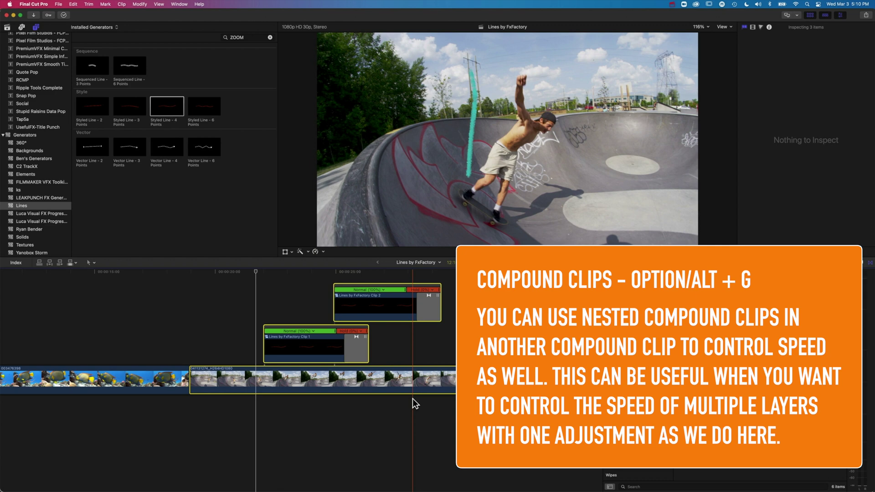
key("alt+g")
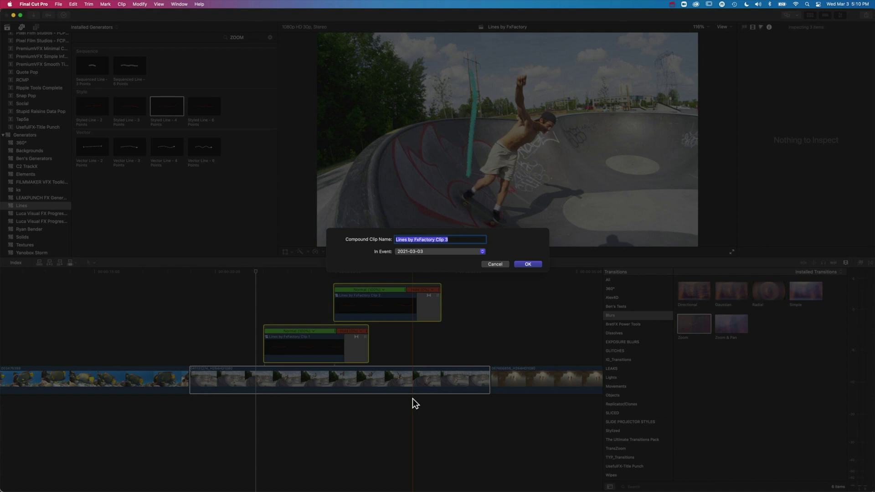
left_click(528, 264)
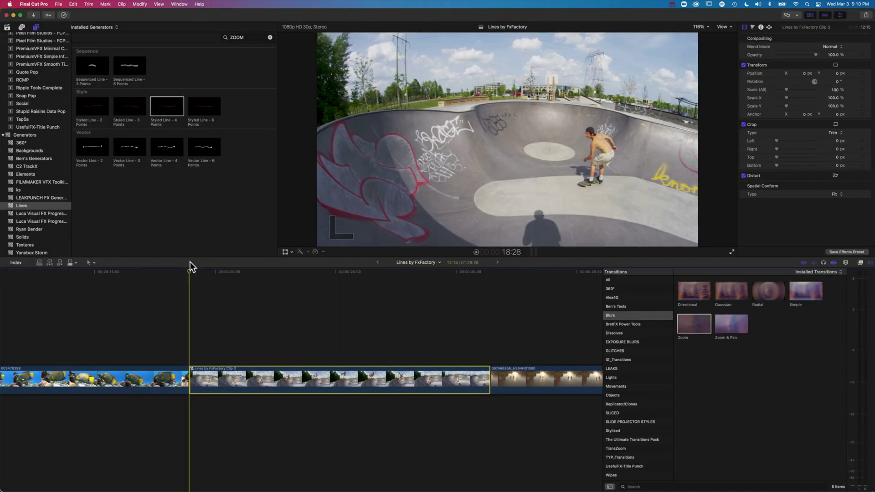
Find the frame at 23:10 where the skateboard leaves the rim and select the nested compound clip's range from its start to there
key("space")
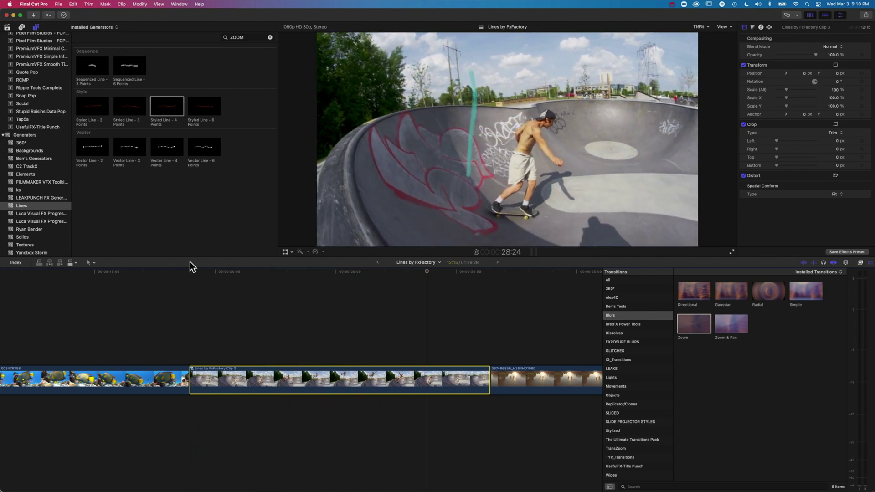
key("j")
key("j")
key("j")
key("k")
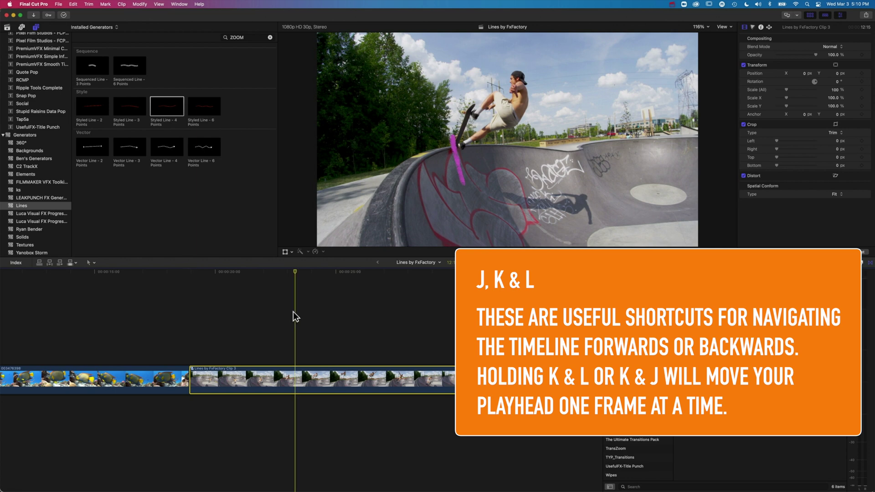
key("super+b")
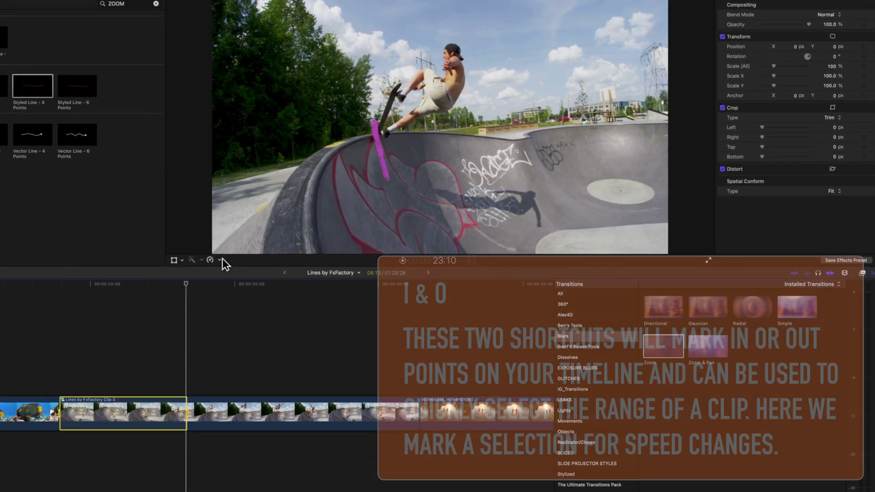
Retime the selected opening range of the nested skateboard compound clip to Fast 2x
left_click(323, 251)
mouse_move(229, 278)
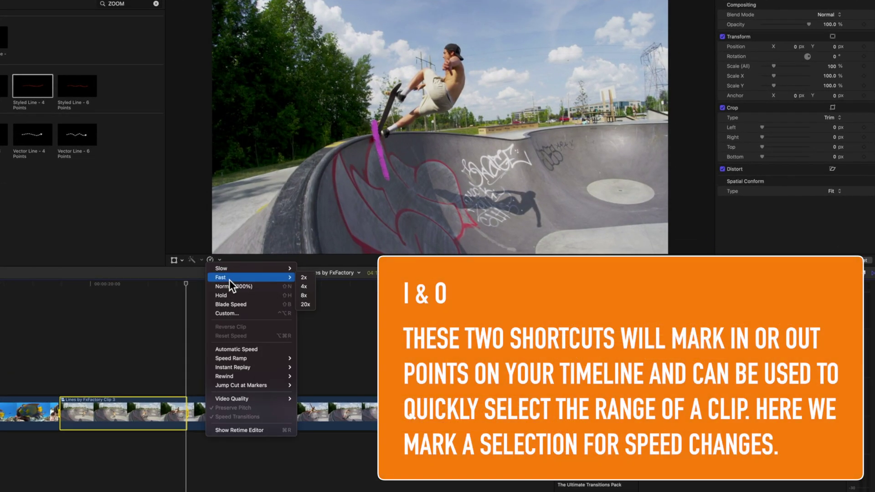
left_click(303, 278)
Retime the compound clip's range from the skater hanging in mid-air to its end to Fast 2x, and play the clip from its start
left_click(140, 284)
left_click_drag(140, 285, 218, 366)
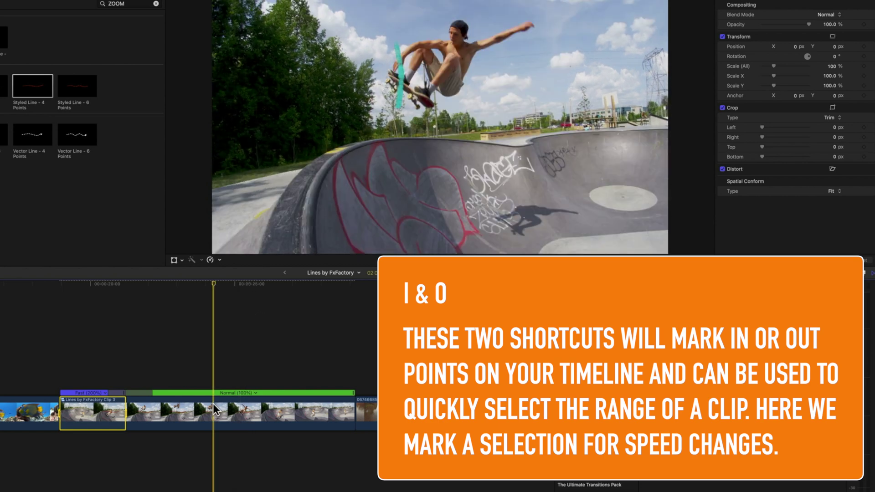
key("i")
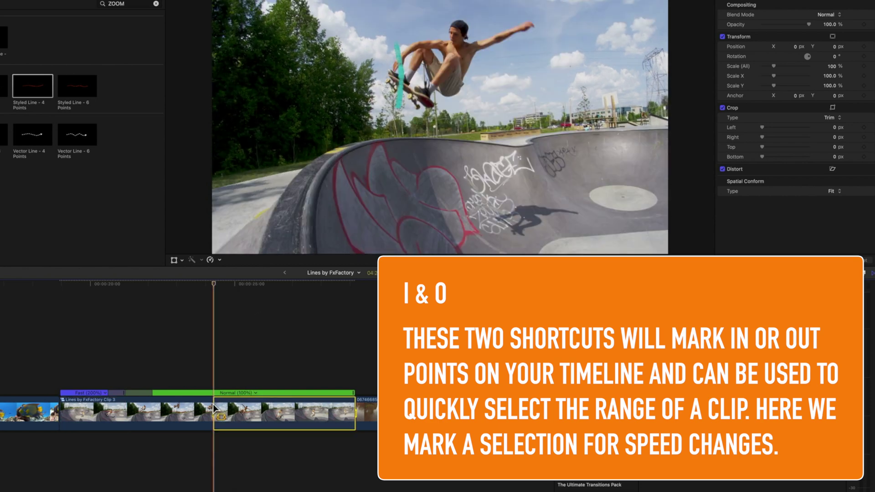
left_click(220, 261)
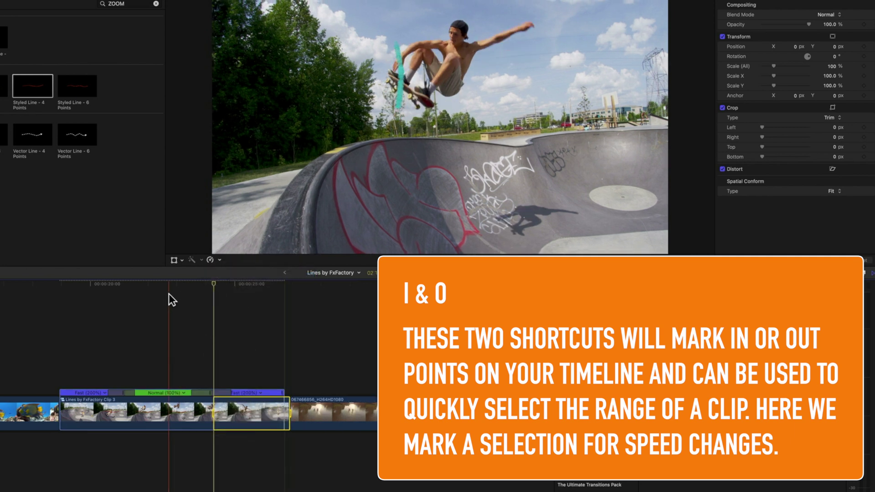
left_click(57, 280)
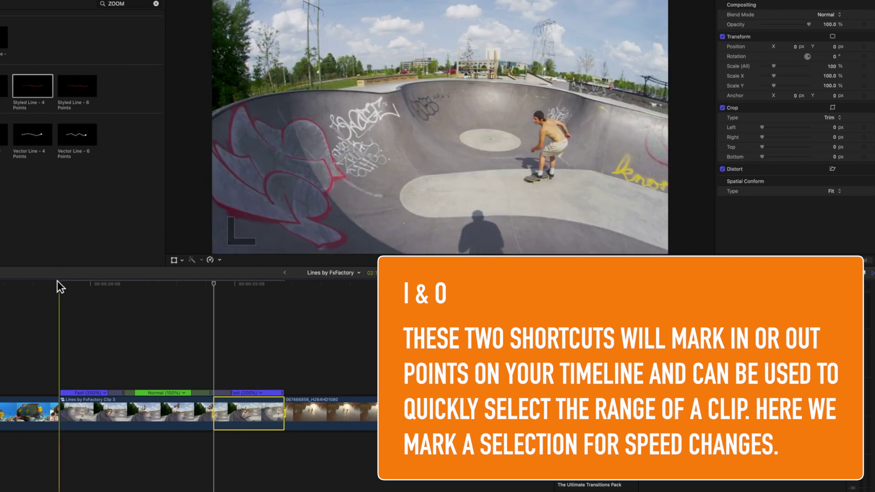
key("space")
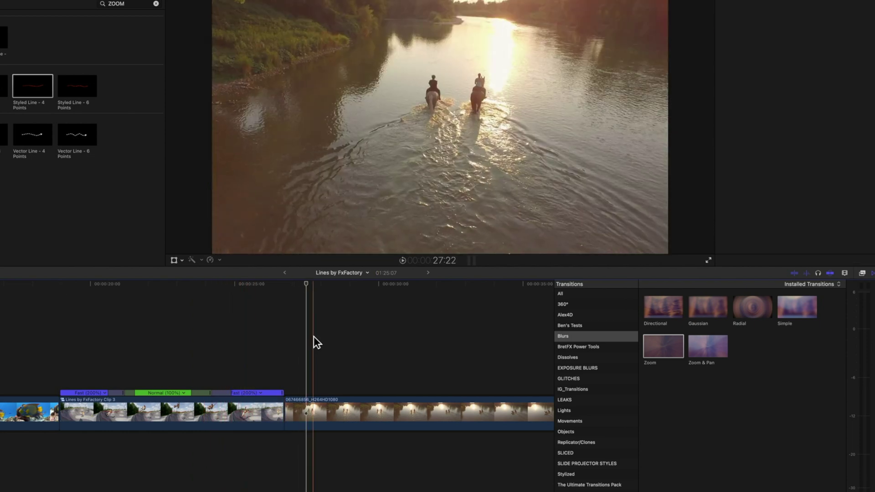
Add a Styled Line - 6 Points generator above the horse-riding footage at 36:00 and go to the line at 39:00
scroll(313, 336, "right", 5)
scroll(402, 315, "right", 3)
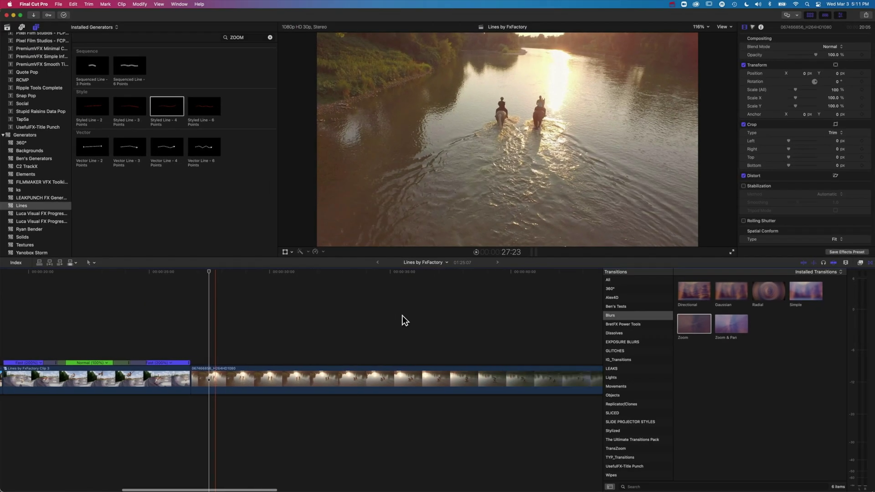
left_click(312, 273)
left_click_drag(307, 274, 363, 275)
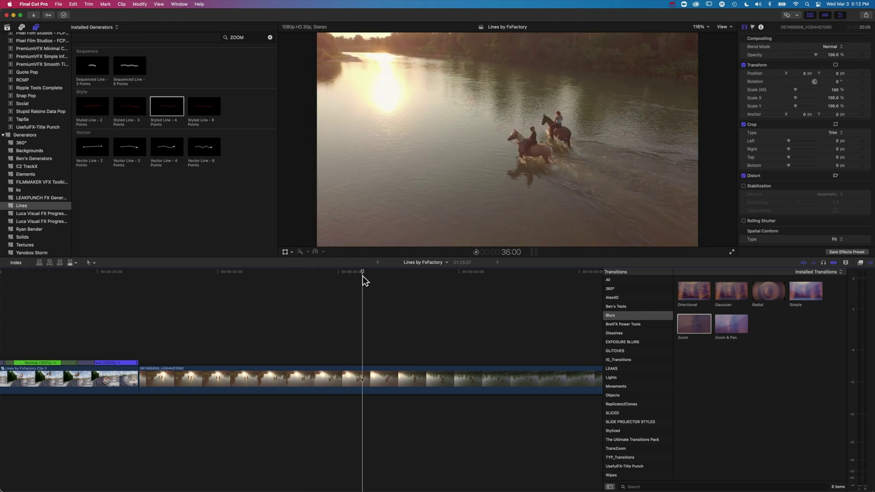
left_click(214, 102)
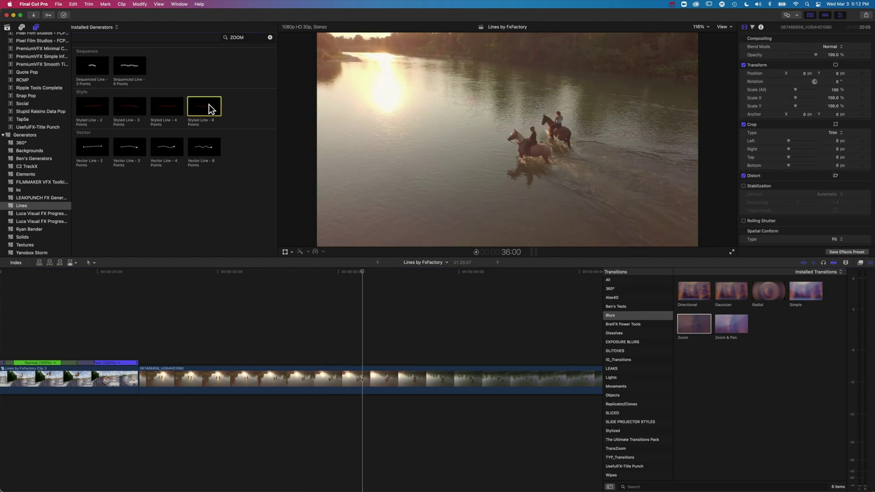
left_click_drag(204, 106, 363, 338)
left_click_drag(362, 271, 435, 273)
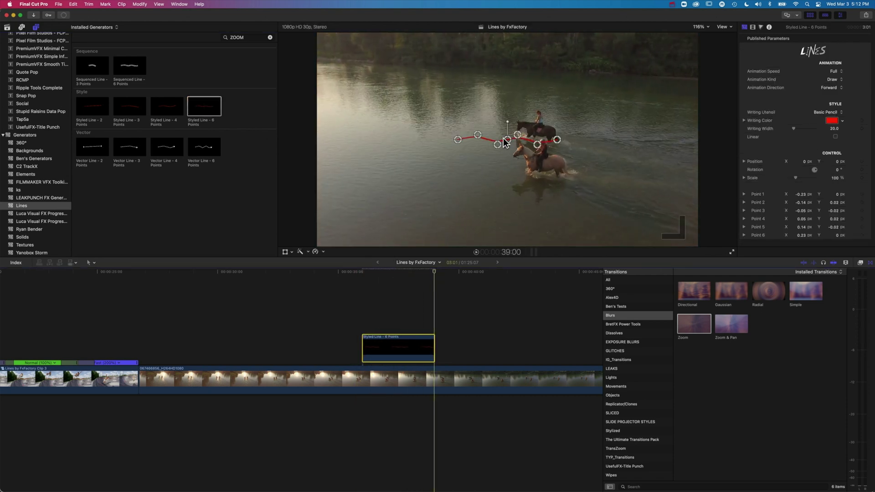
Place the line above the riders at X 0.14, Y 0.2, rotated 349.8°, and curve Points 4 to 6 around their right side
left_click(507, 122)
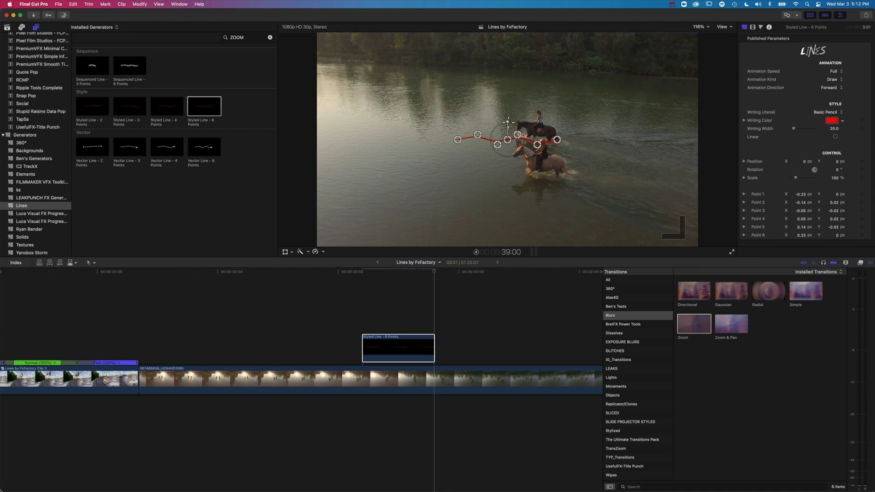
left_click_drag(517, 124, 538, 101)
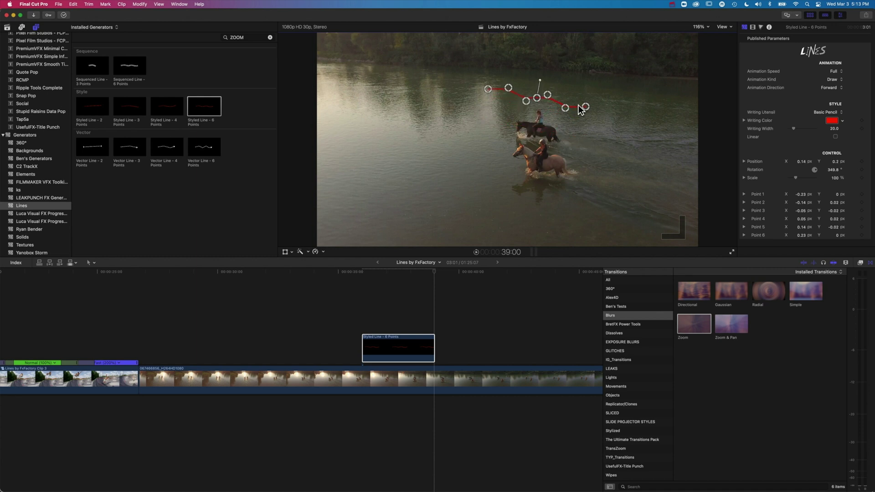
left_click_drag(605, 129, 560, 197)
left_click_drag(565, 109, 603, 158)
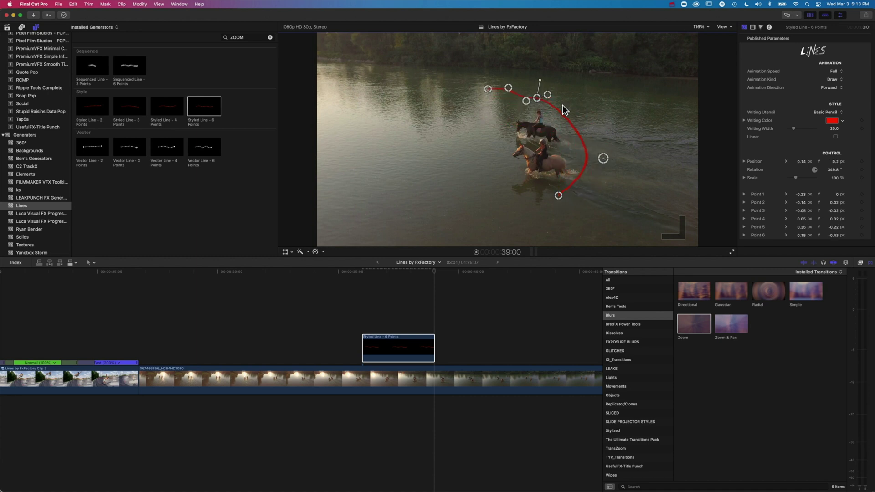
left_click_drag(547, 95, 570, 112)
Curve Points 1 to 3 around the riders' left side and adjust Point 4 to round the line into an open loop
left_click_drag(488, 90, 508, 192)
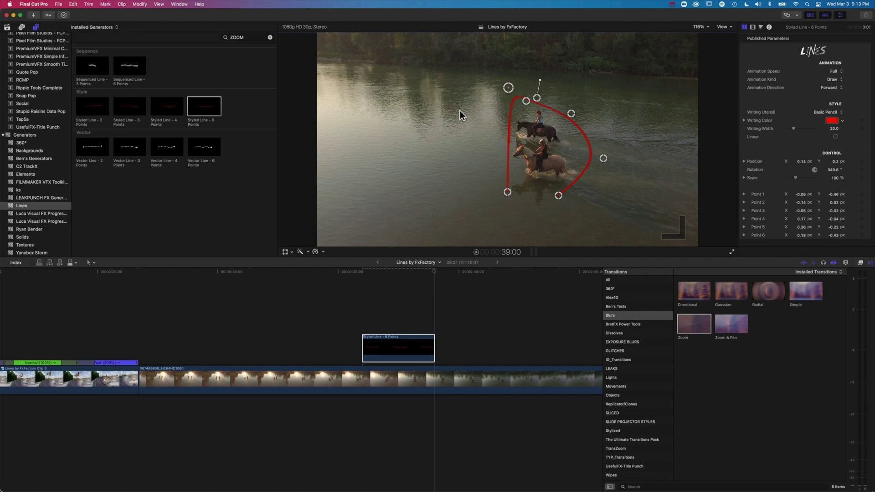
left_click_drag(508, 88, 452, 139)
left_click_drag(525, 101, 515, 87)
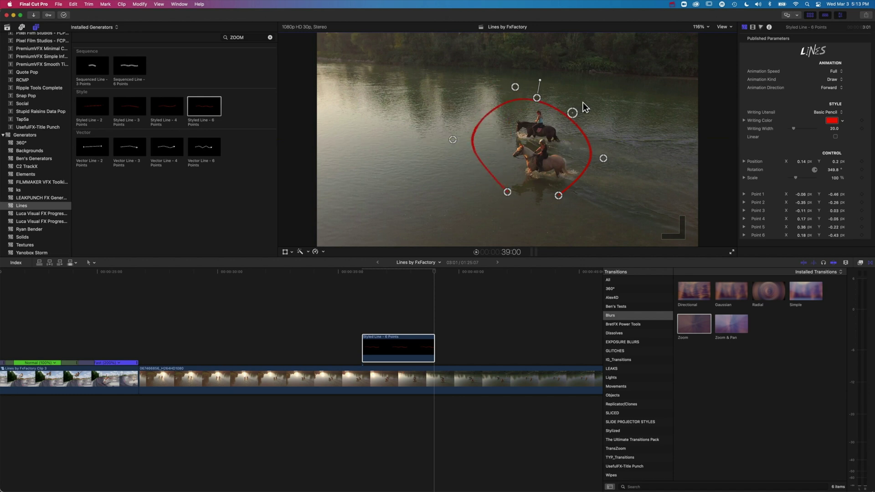
left_click_drag(572, 112, 582, 101)
left_click_drag(507, 192, 515, 205)
left_click_drag(452, 140, 451, 170)
left_click_drag(515, 205, 524, 201)
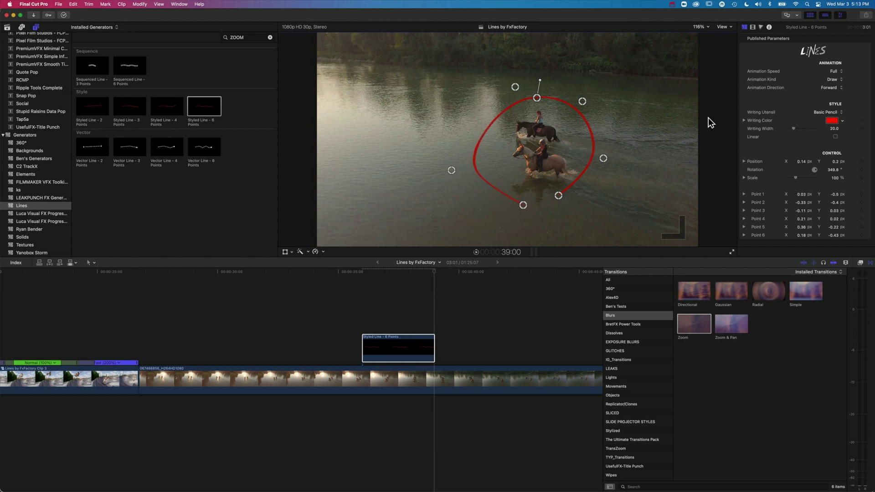
Set the Writing Width to 52.69 and refine the line's points into a nearly closed circle around both riders
left_click_drag(795, 128, 797, 128)
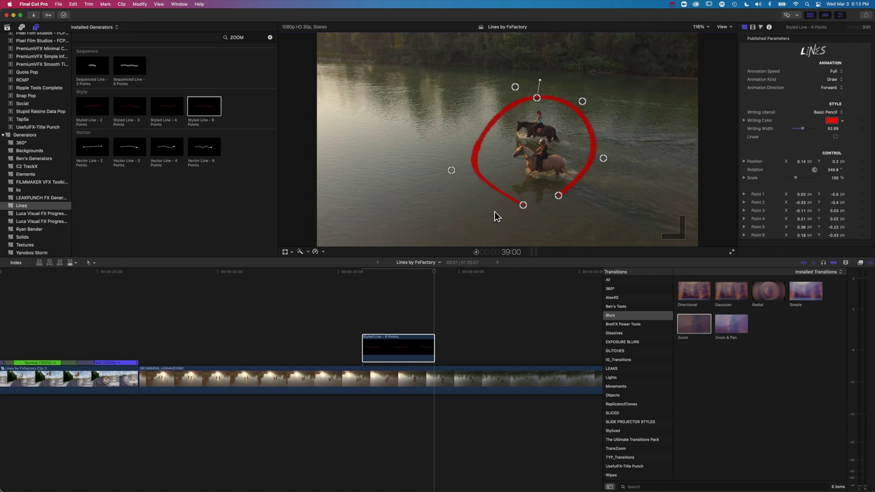
left_click_drag(515, 91, 486, 84)
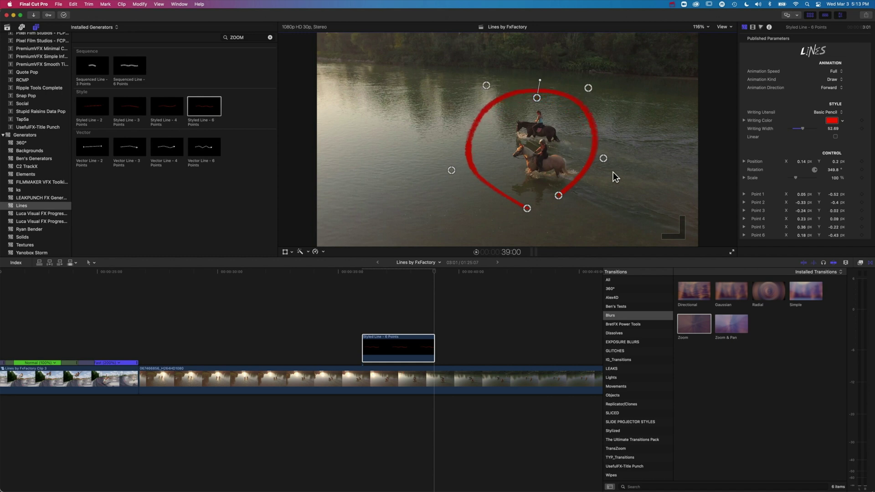
left_click_drag(605, 161, 611, 172)
left_click_drag(561, 196, 527, 207)
left_click_drag(452, 176, 458, 187)
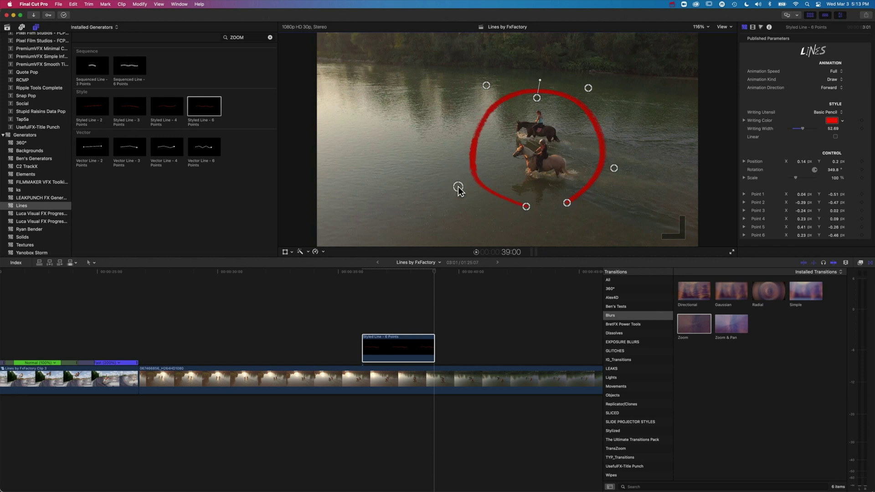
left_click_drag(528, 211, 547, 219)
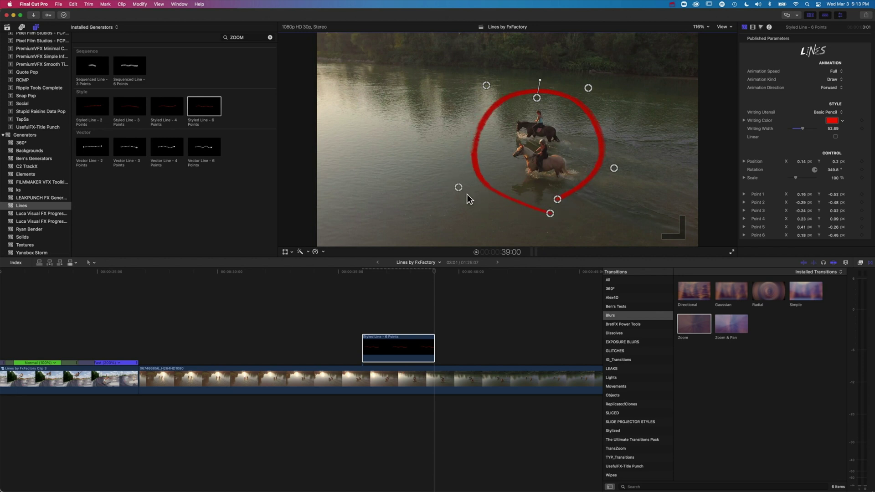
left_click_drag(460, 188, 473, 198)
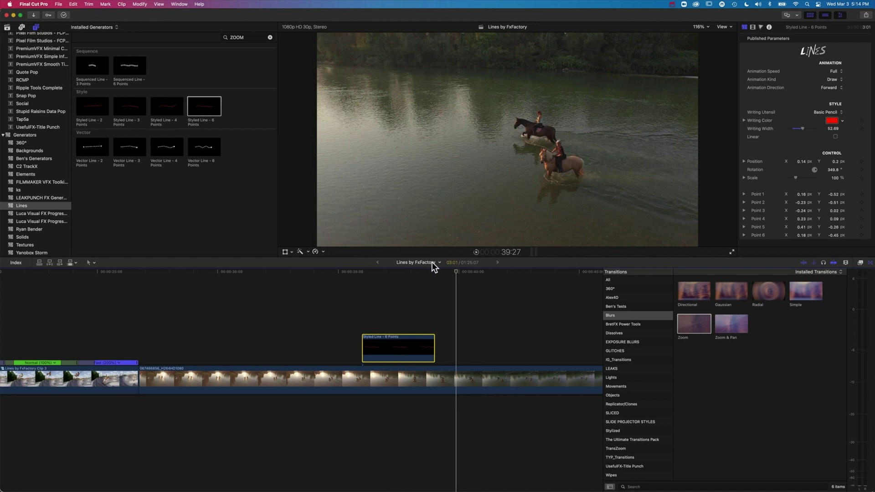
Play the circle's drawing animation from the start of its clip at 36:00
left_click(363, 273)
key("space")
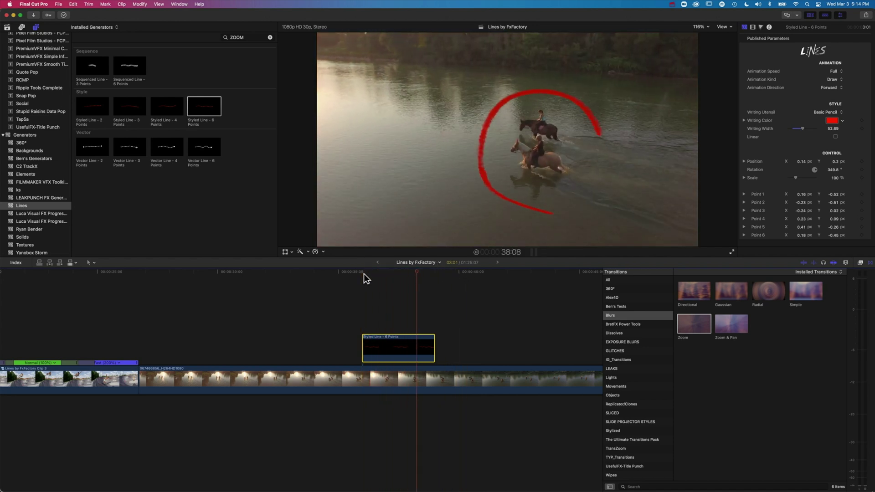
key("space")
Set the circle's Animation Speed to Quick and play the animation from just before the clip
left_click(392, 276)
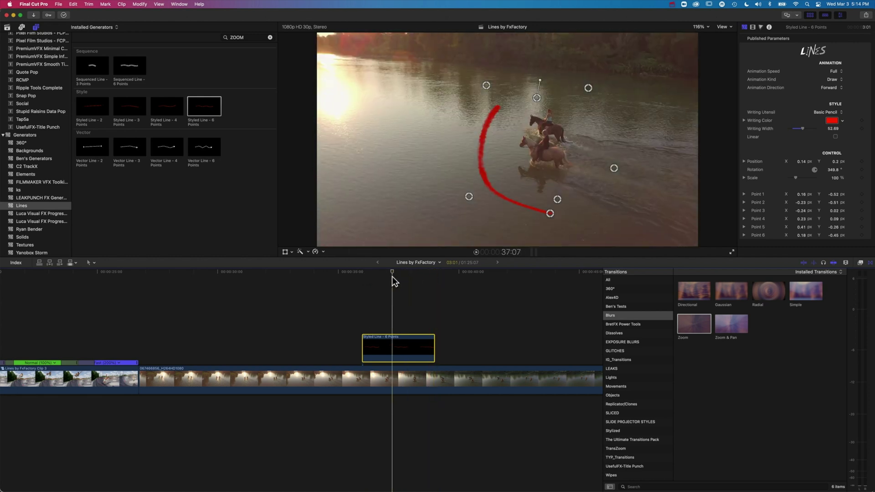
left_click(837, 70)
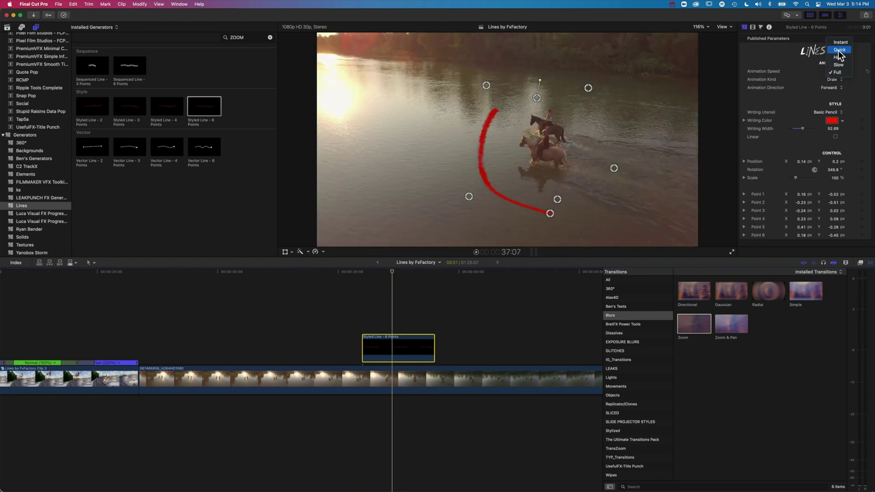
left_click_drag(394, 272, 355, 272)
key("space")
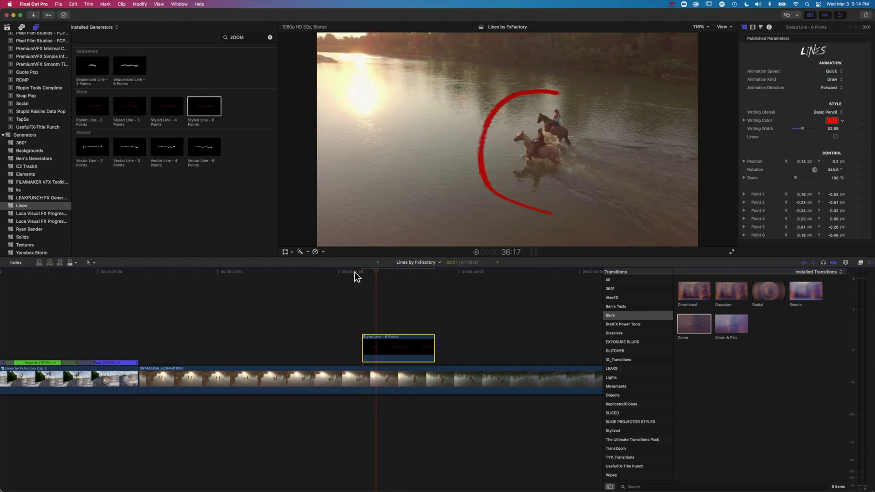
key("space")
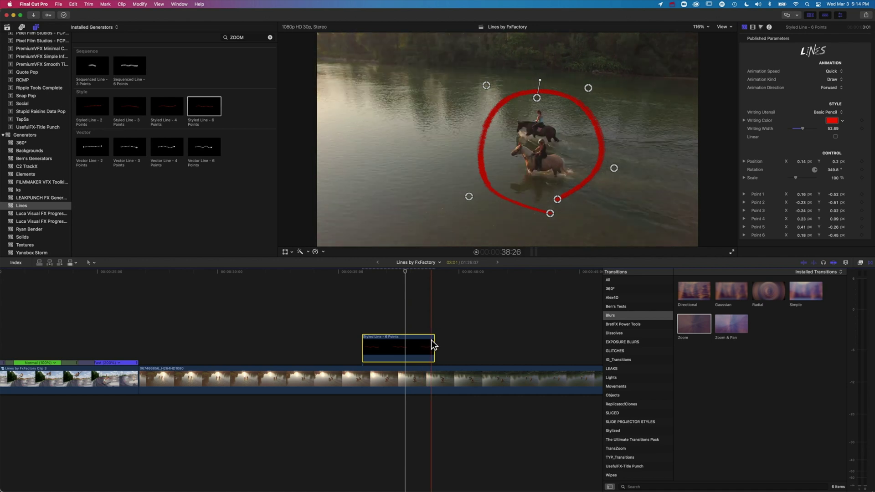
Adjust the end of the circle's line clip to a duration of 3:23, playing it to judge the timing
left_click_drag(439, 342, 474, 340)
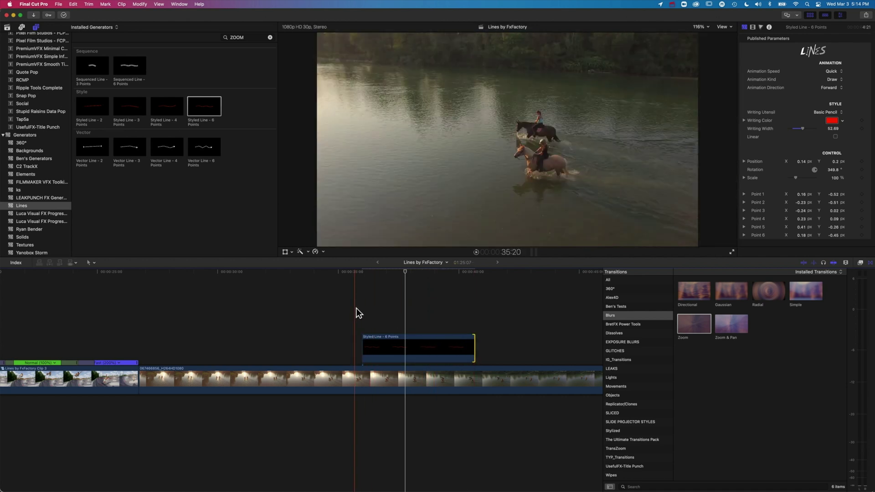
key("space")
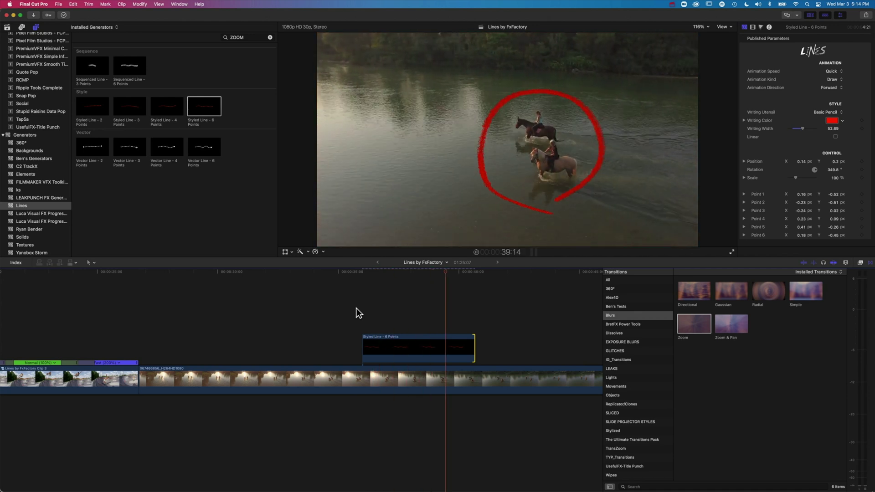
left_click_drag(474, 345, 464, 345)
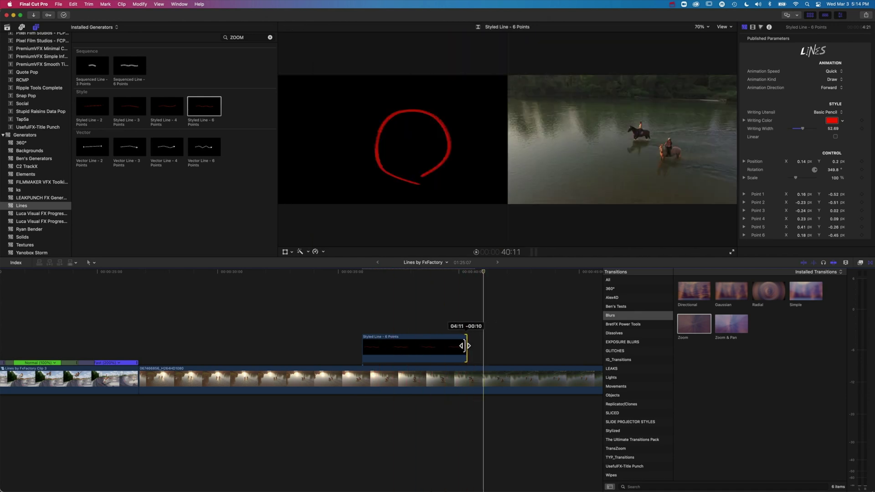
left_click_drag(475, 274, 449, 274)
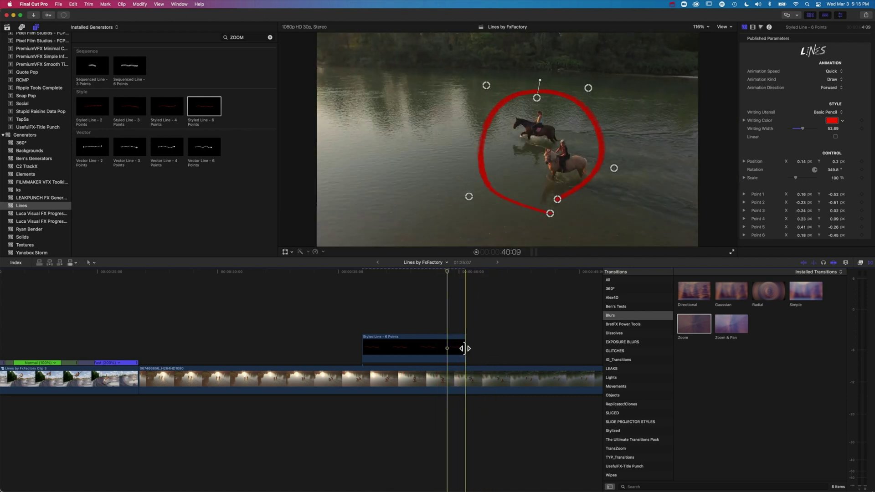
left_click_drag(465, 348, 451, 348)
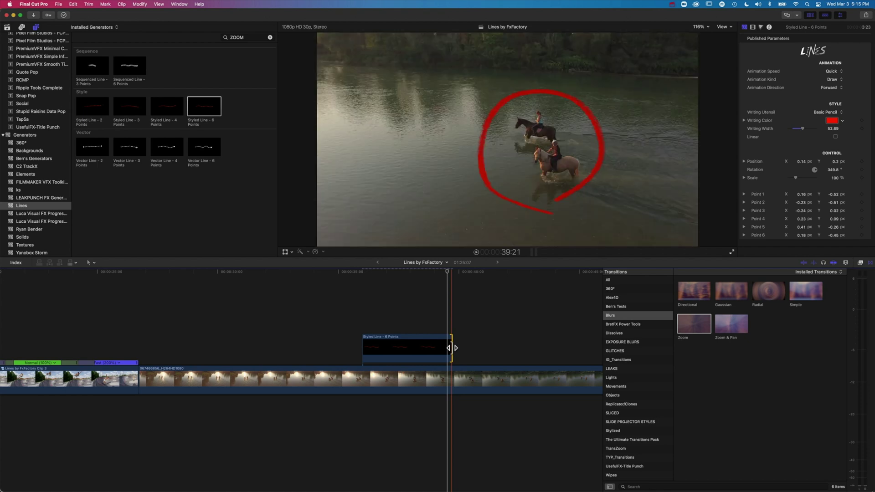
Add a 13-frame Cross Dissolve at the end of the circle's line clip and play it back
key("super+t")
key("super+t")
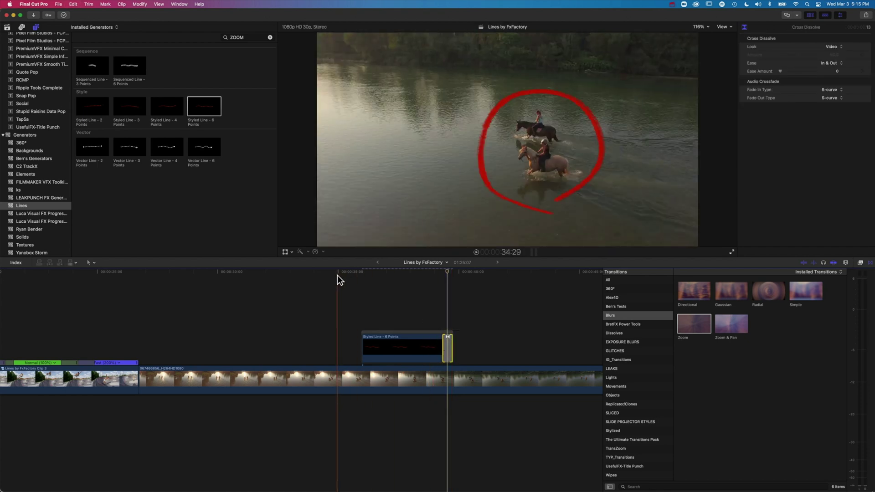
left_click(354, 270)
key("space")
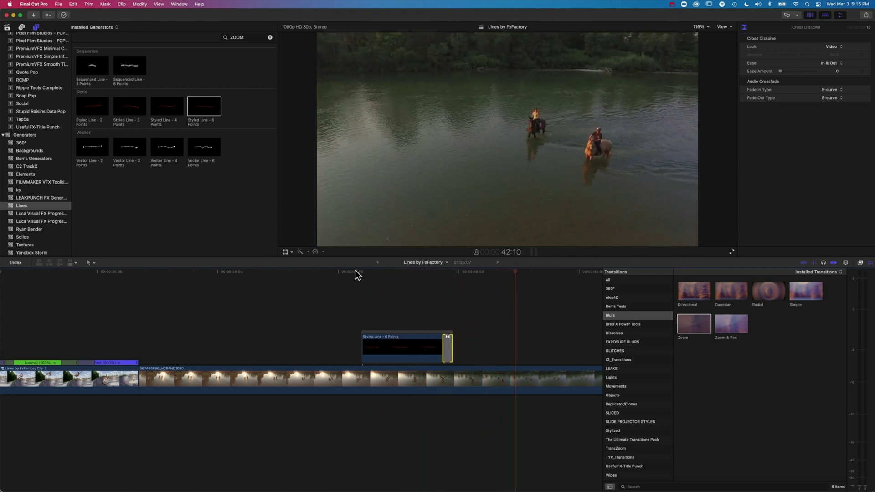
Select the circle's line clip at 37:16 and change its Writing Utensil to Ball Point Pen
key("shift+z")
left_click_drag(289, 271, 254, 273)
left_click(258, 346)
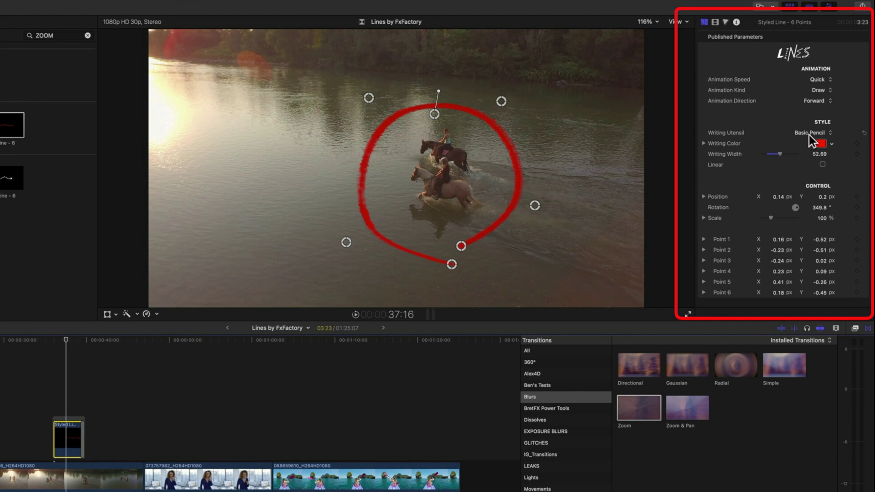
left_click(809, 133)
left_click(817, 124)
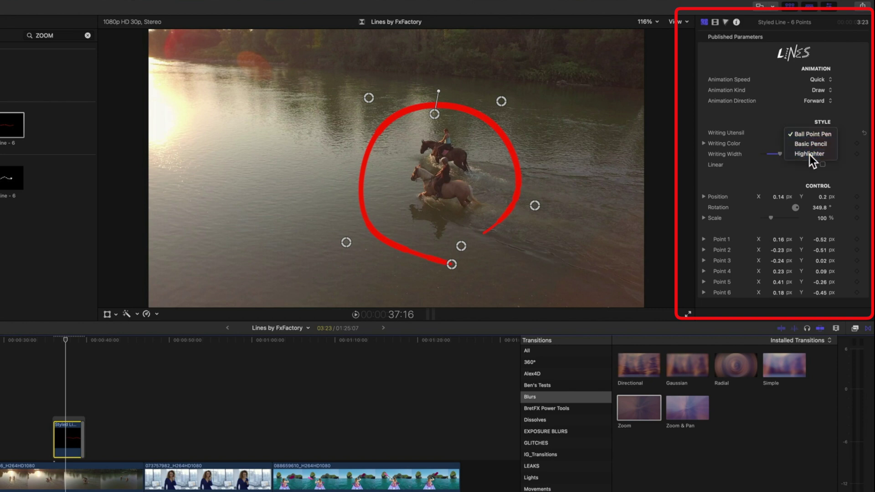
Switch the circle's Writing Utensil to Highlighter and then to Basic Pencil, and set its Writing Color to orange FF8B03
left_click(809, 154)
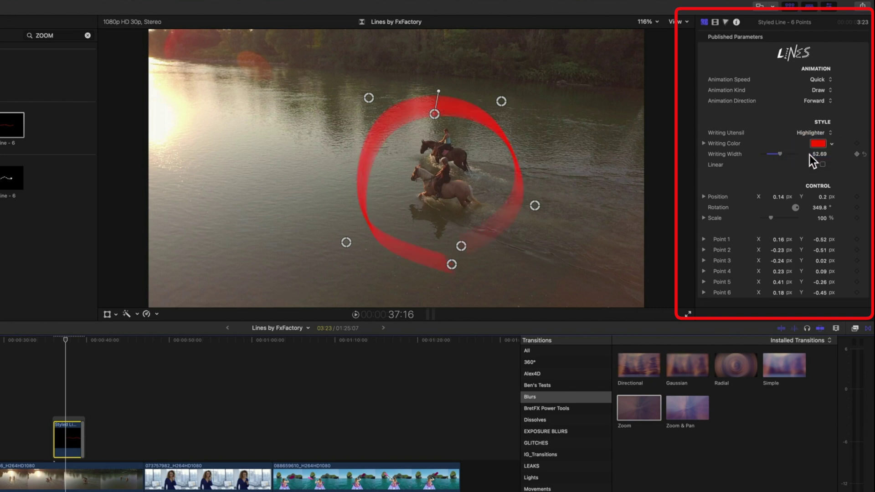
left_click(809, 131)
left_click(815, 158)
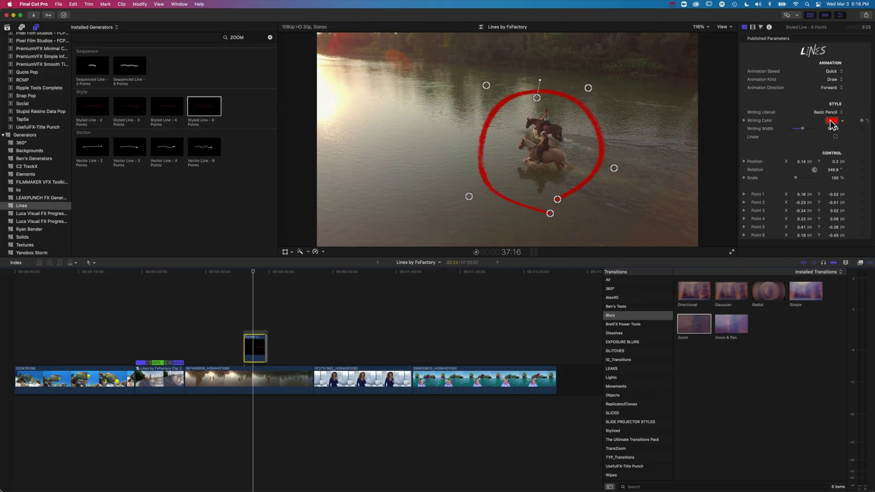
left_click(818, 144)
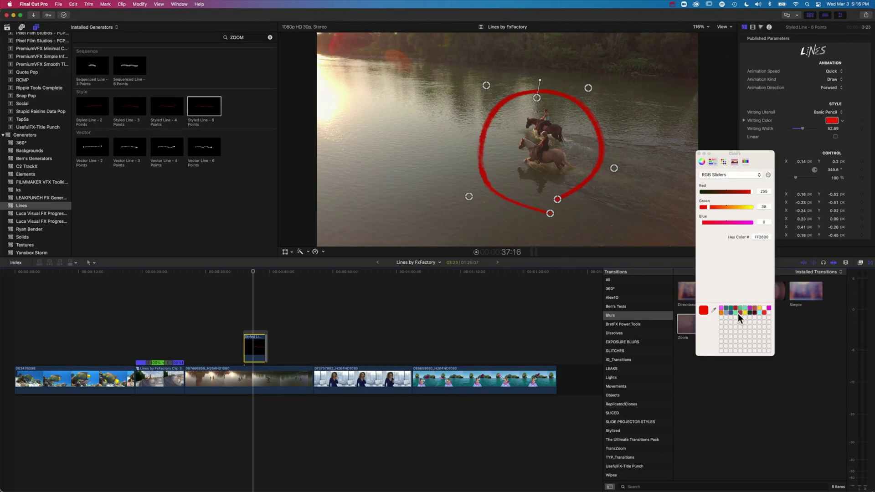
left_click(721, 312)
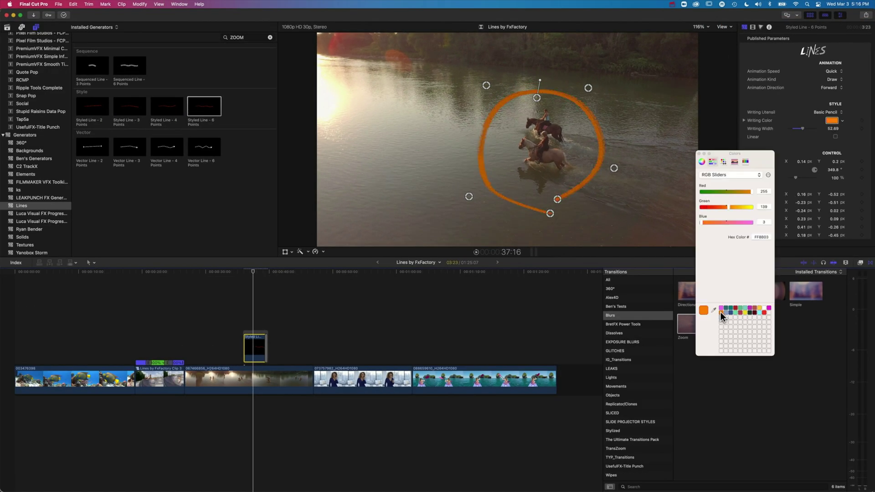
left_click(700, 155)
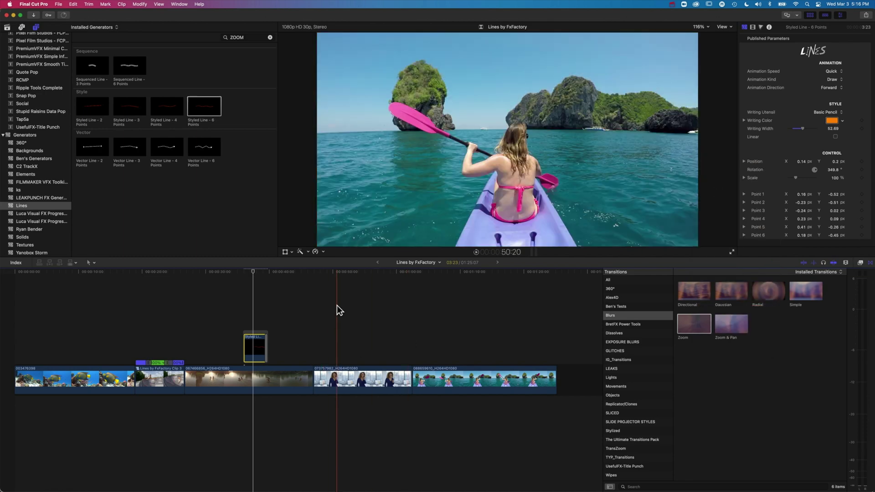
Play through the kayak clip to find the raised paddle and add a hold segment at 1:11:02
left_click(439, 271)
left_click(450, 272)
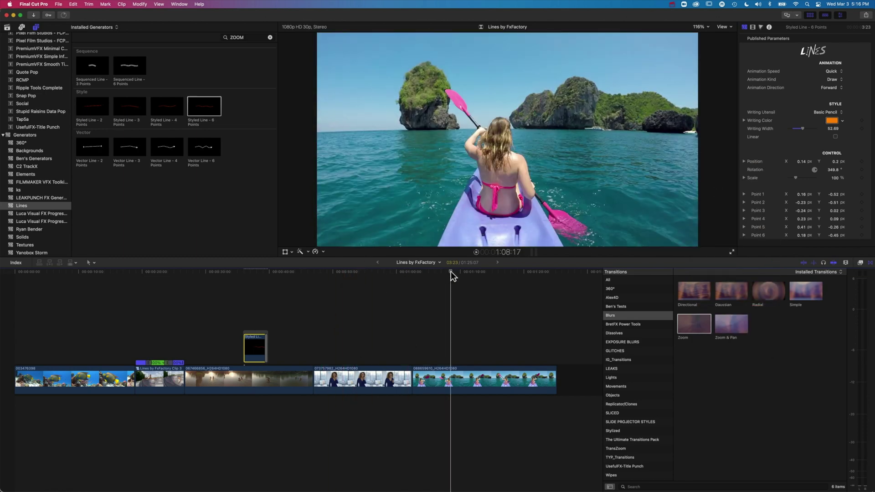
mouse_move(450, 271)
left_mouse_down()
mouse_move(463, 271)
mouse_move(436, 271)
mouse_move(458, 272)
left_mouse_up()
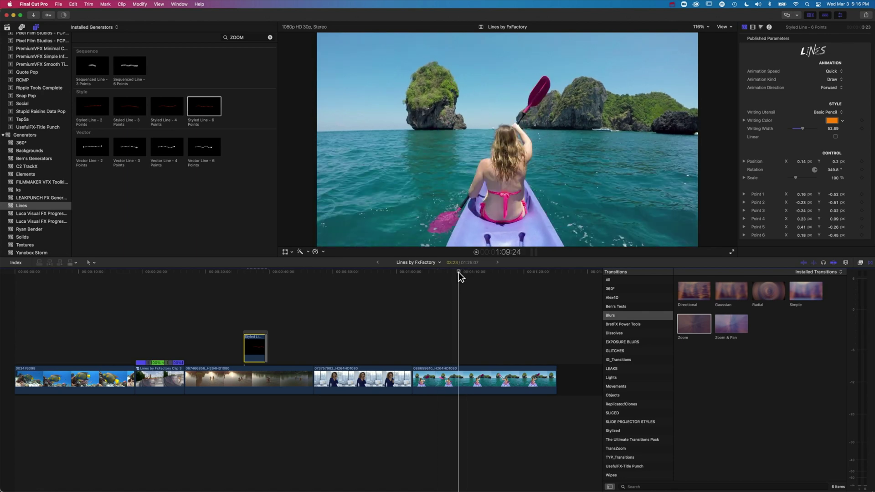
key("j")
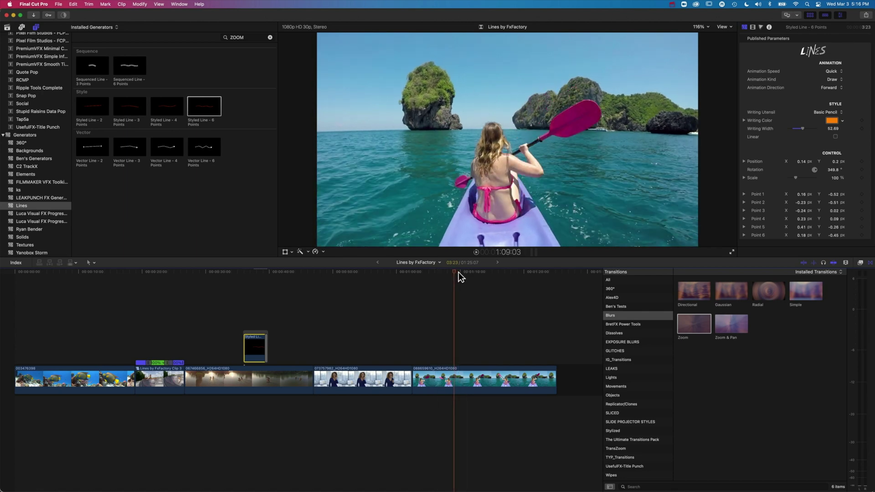
key("k")
key("l")
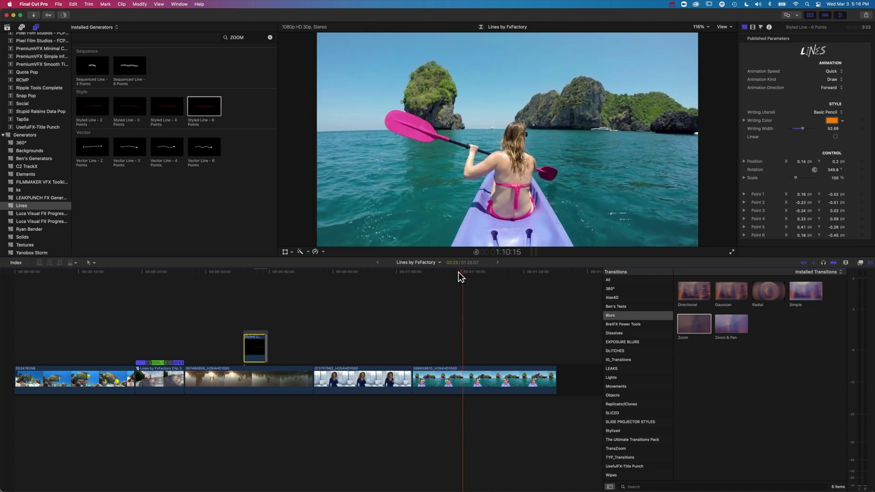
key("space")
left_click(447, 280)
scroll(446, 279, "right", 1)
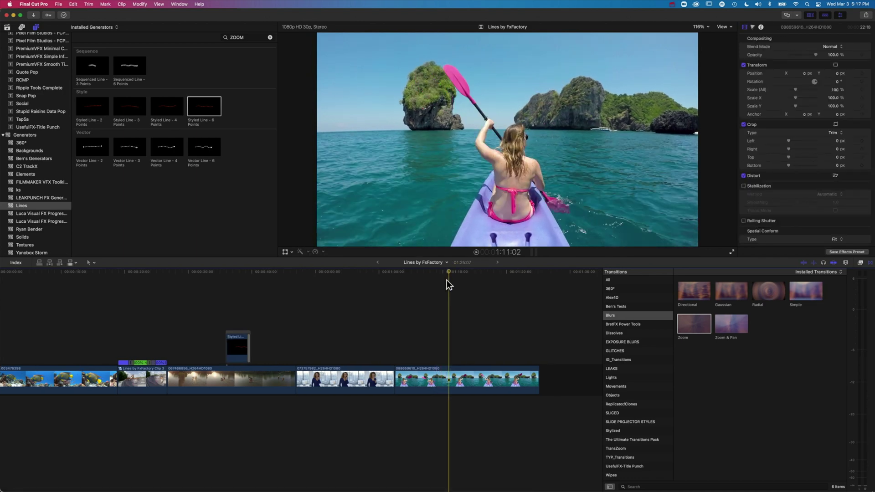
key("shift+h")
key("space")
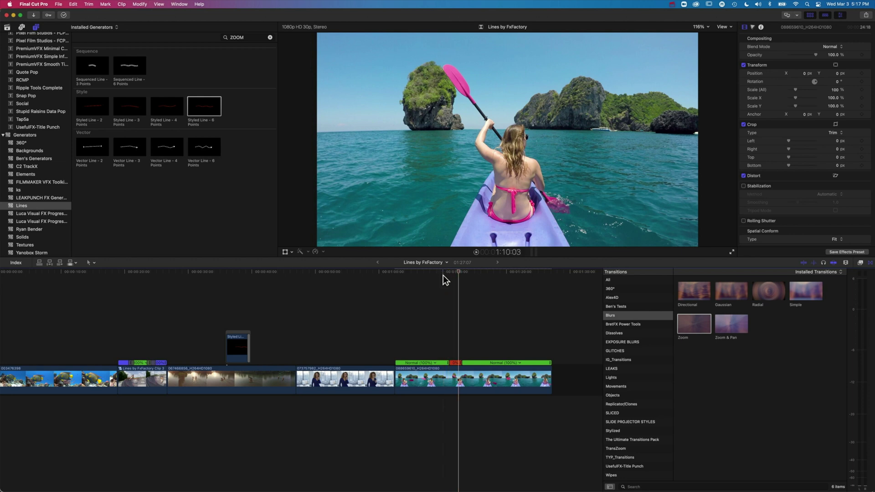
Place the Vector Line - 2 Points generator above the kayak clip at the start of the hold, 1:11:02
left_click_drag(459, 272, 449, 272)
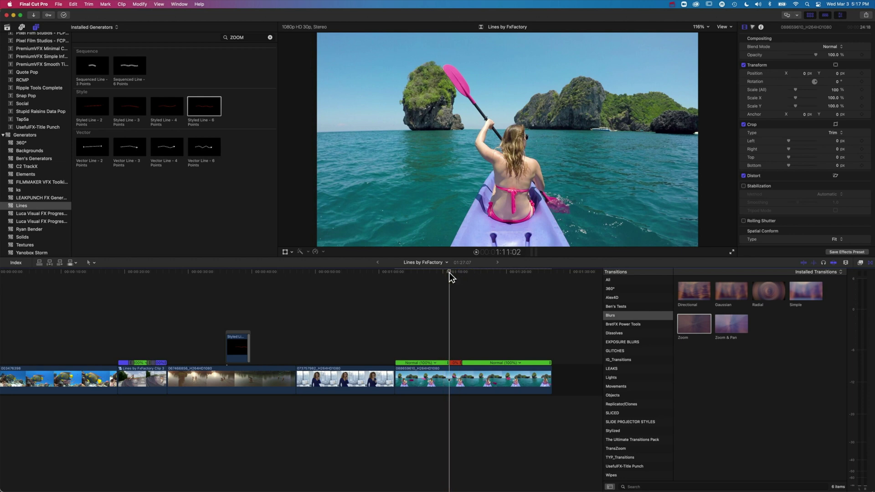
left_click(92, 149)
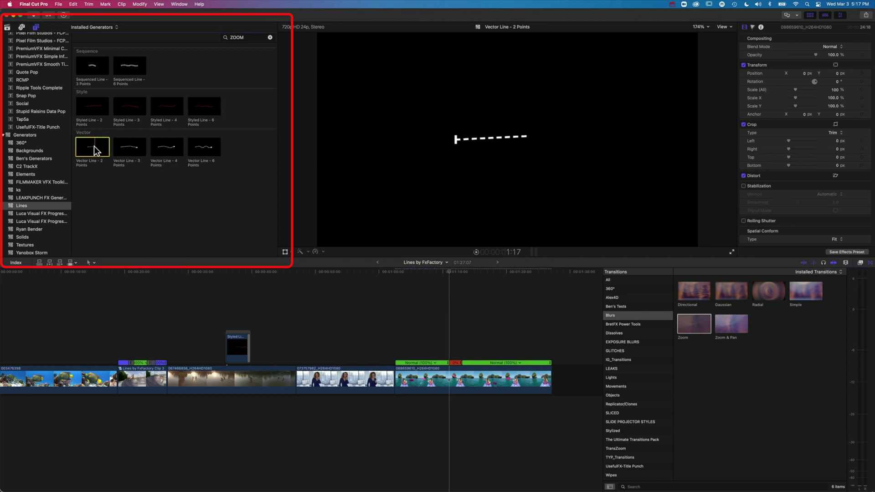
left_click_drag(94, 146, 451, 337)
key("super+equal")
key("super+equal")
key("super+equal")
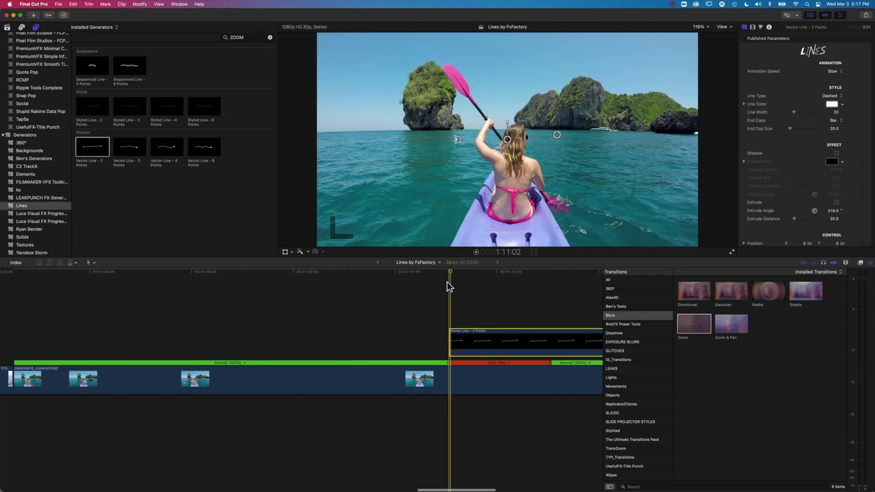
scroll(443, 303, "right", 5)
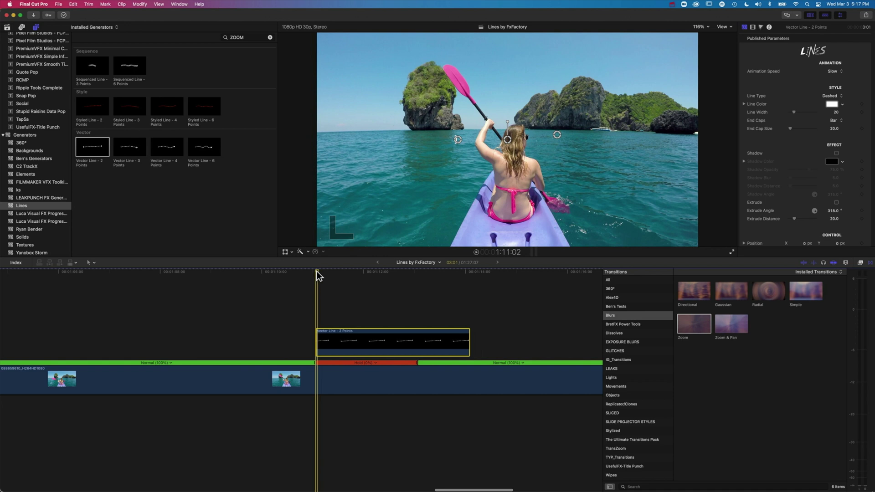
Align the line's two end points with the paddle's ends and extend the kayak clip's hold just past the line clip's end
left_click_drag(457, 139, 446, 68)
left_click_drag(557, 135, 571, 217)
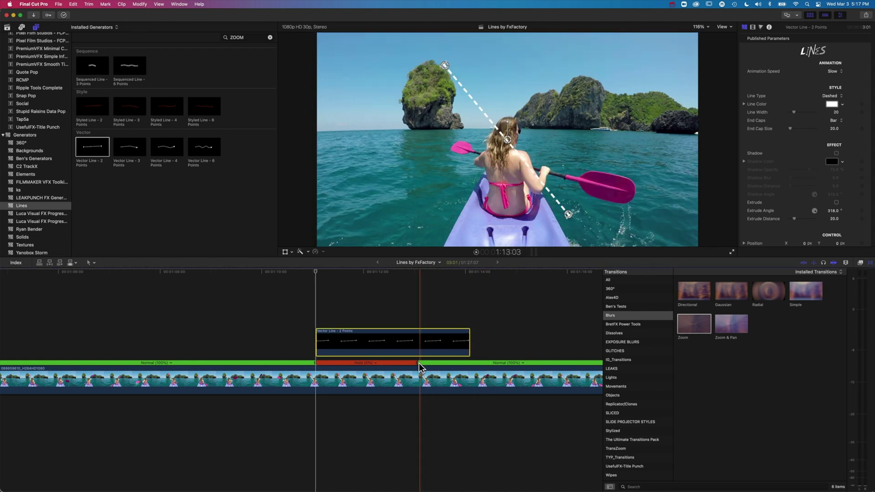
left_click_drag(417, 363, 472, 364)
key("space")
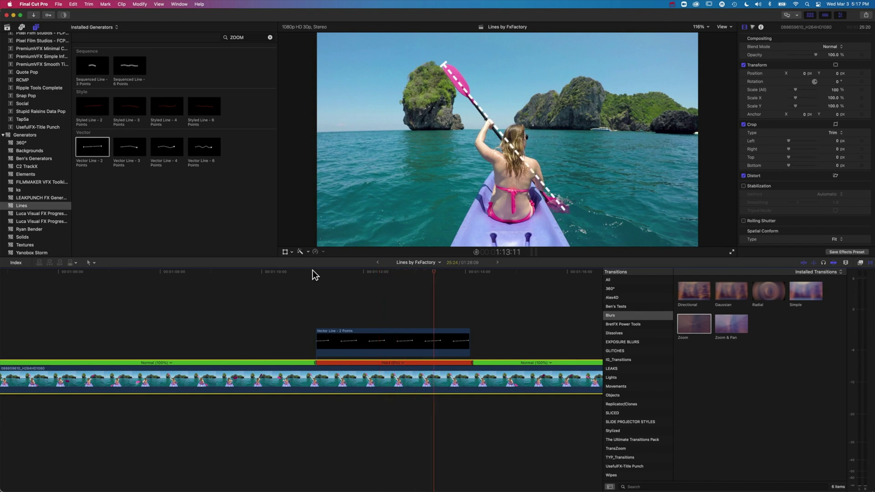
Trim the end of the vector line clip to 1:12:08 for a duration of 1:06, and play it back
left_click(391, 272)
left_click_drag(393, 272, 376, 271)
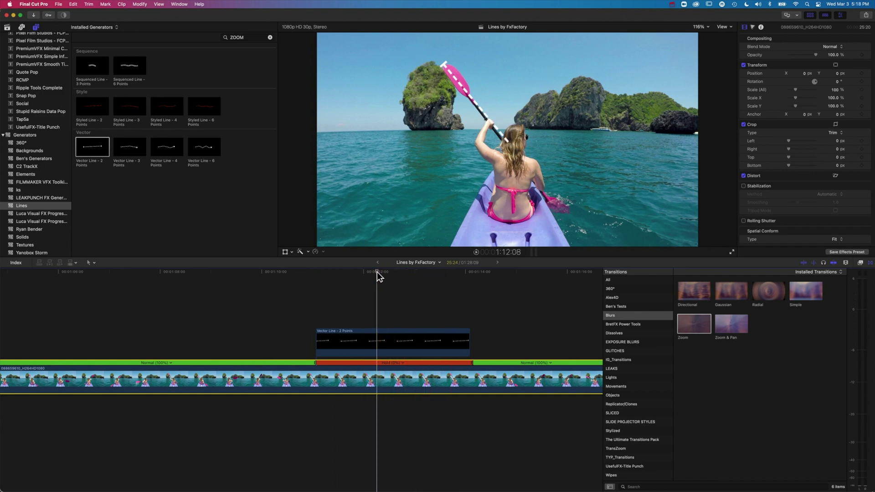
left_click(468, 341)
left_click_drag(424, 338, 374, 337)
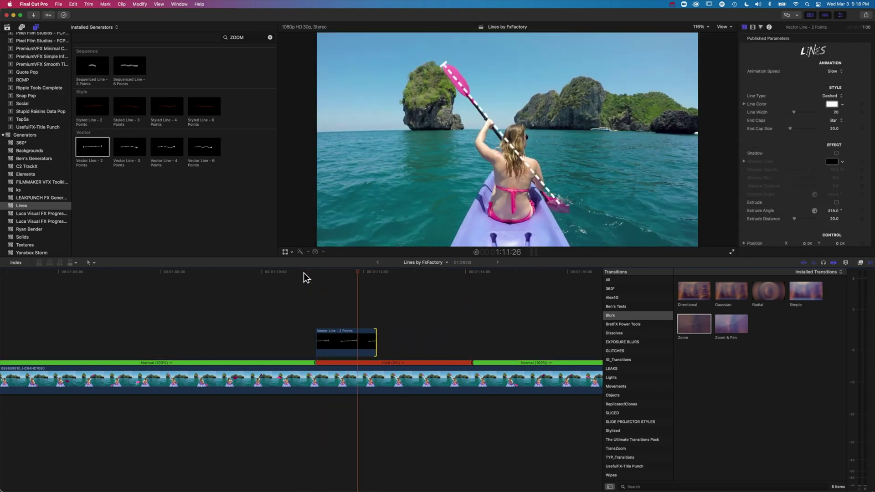
key("space")
left_click_drag(393, 272, 361, 272)
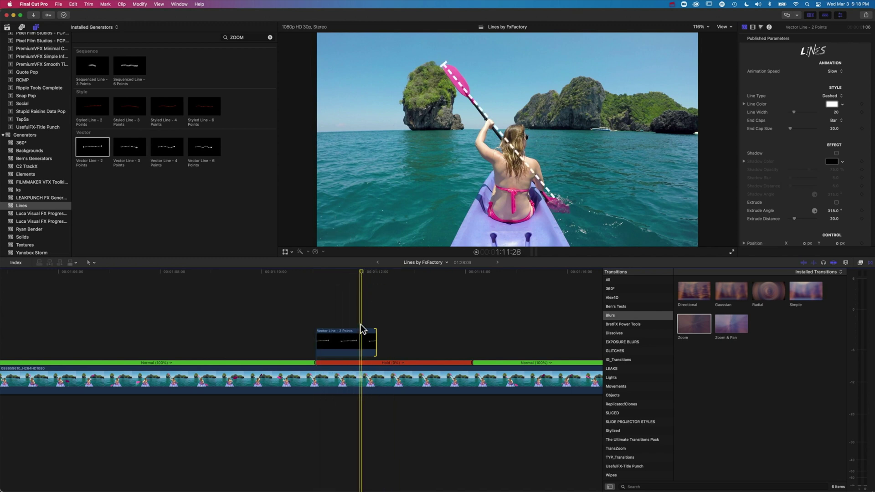
Park on the vector line clip's last frame, 1:12:07, and convert the clip into a compound clip named Lines by FxFactory Clip 4
left_click(365, 341)
left_click(375, 272)
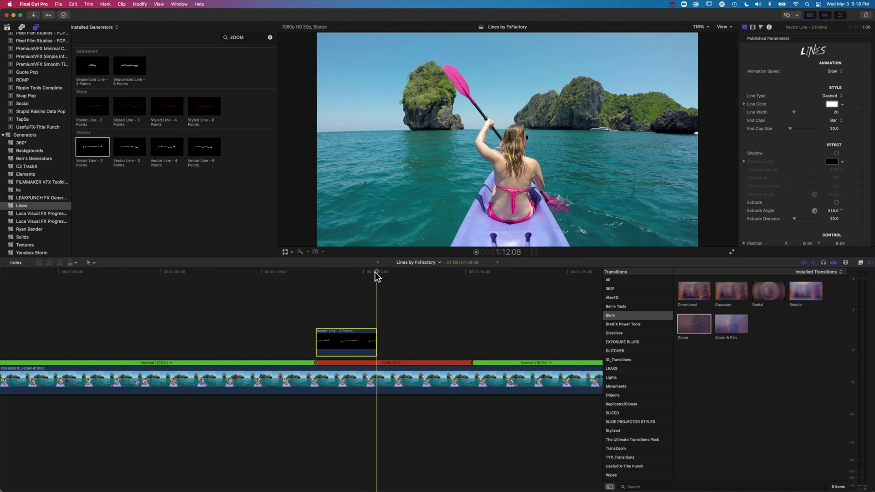
key("Left")
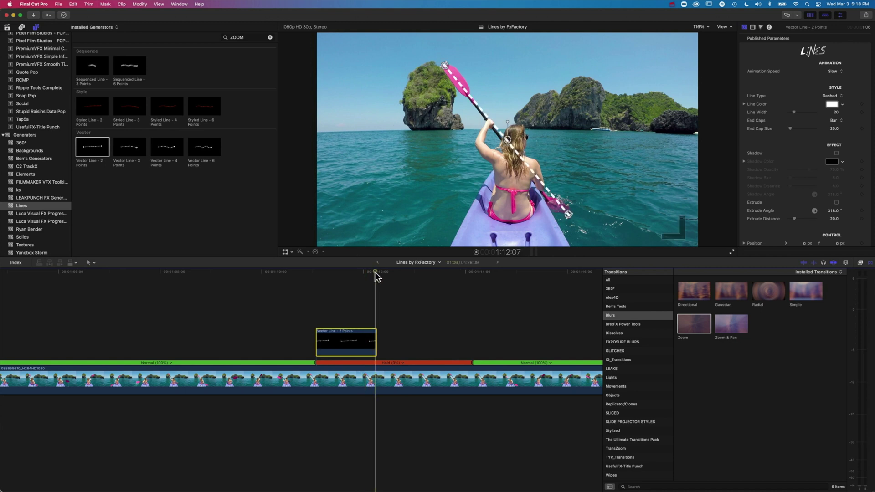
key("alt+g")
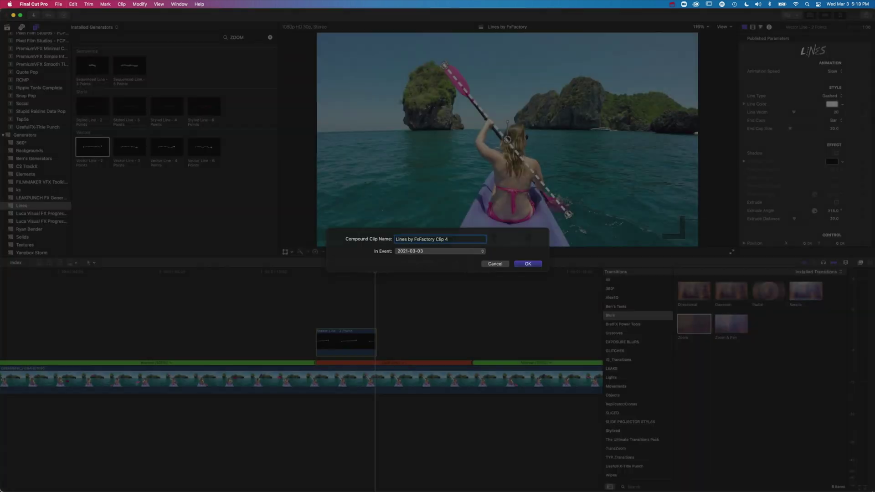
key("Escape")
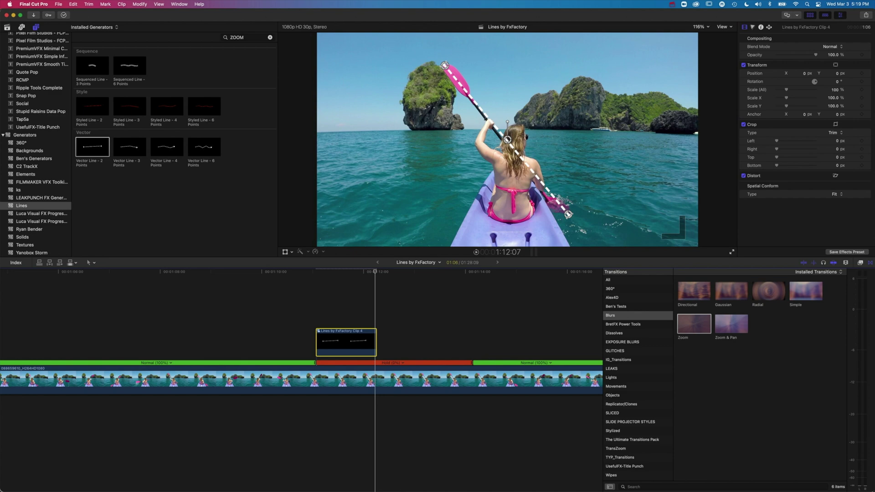
Add a hold to the compound clip at 1:12:07, trim its duration to 2:29, and play the result
key("shift+h")
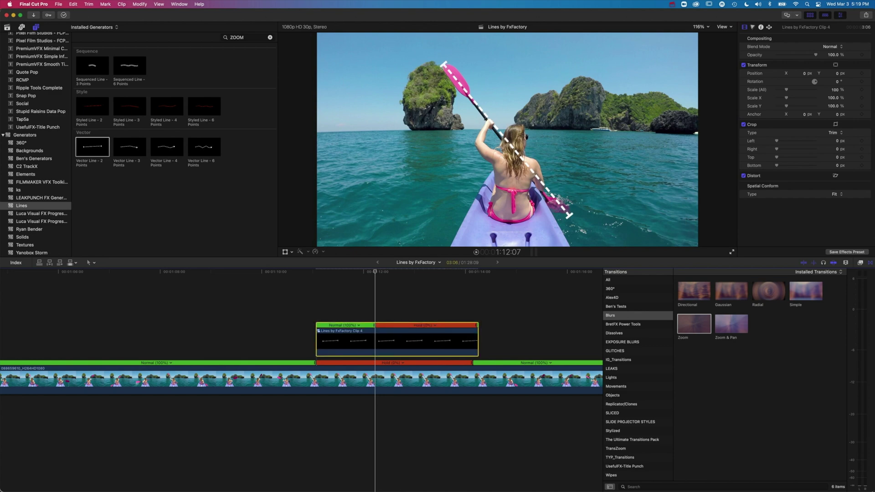
left_click_drag(478, 340, 467, 338)
key("space")
key("space")
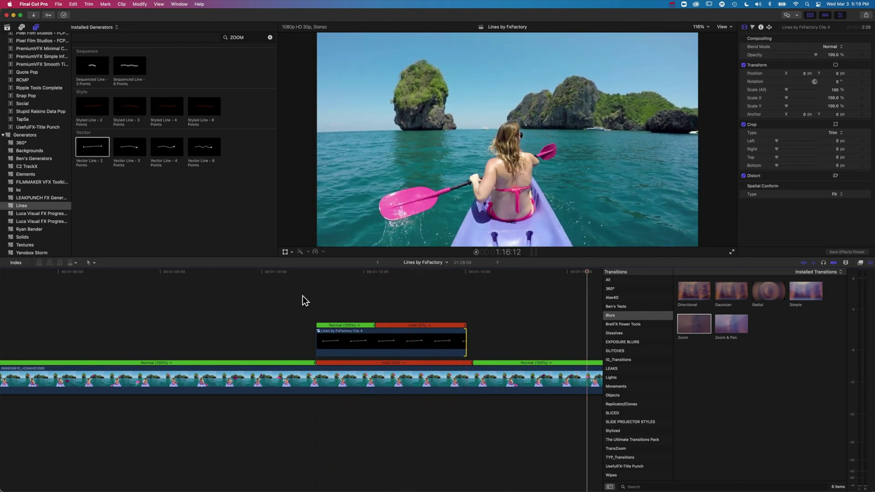
Apply the Draw Mask effect from the Masks category to the line compound clip, parked at 1:12:03
left_click(388, 274)
left_click_drag(388, 269, 349, 271)
left_click_drag(354, 271, 368, 272)
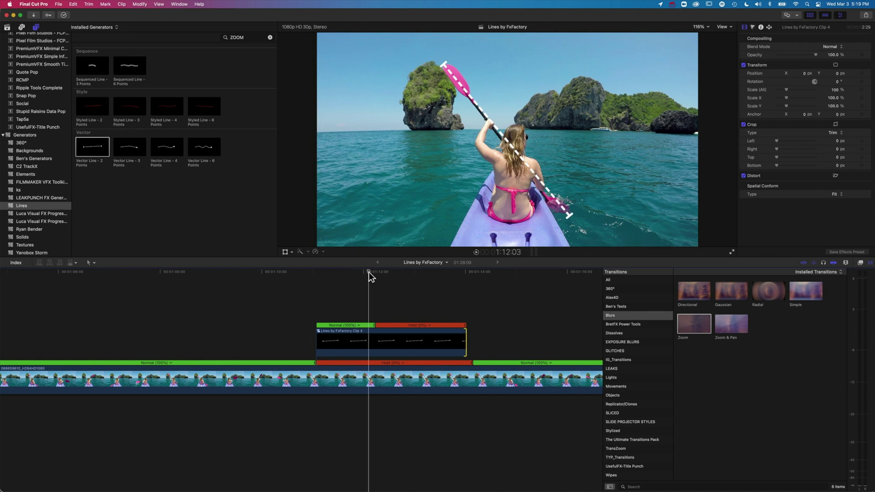
left_click(370, 340)
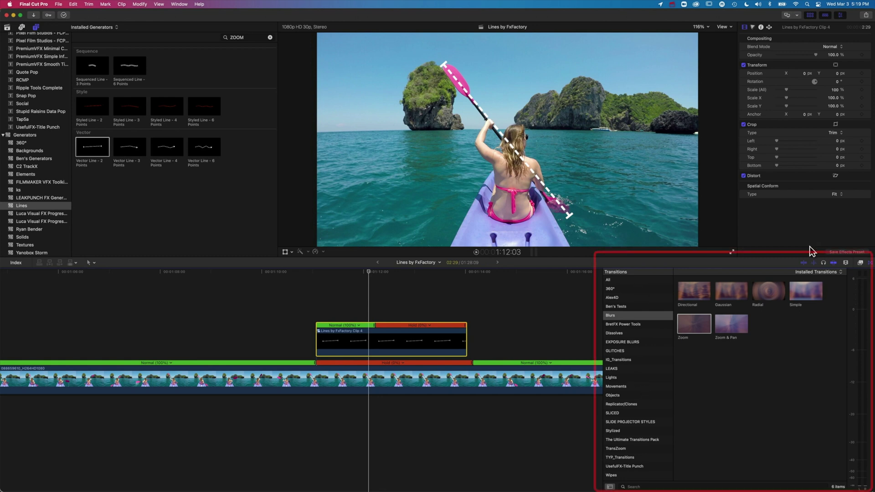
left_click(860, 263)
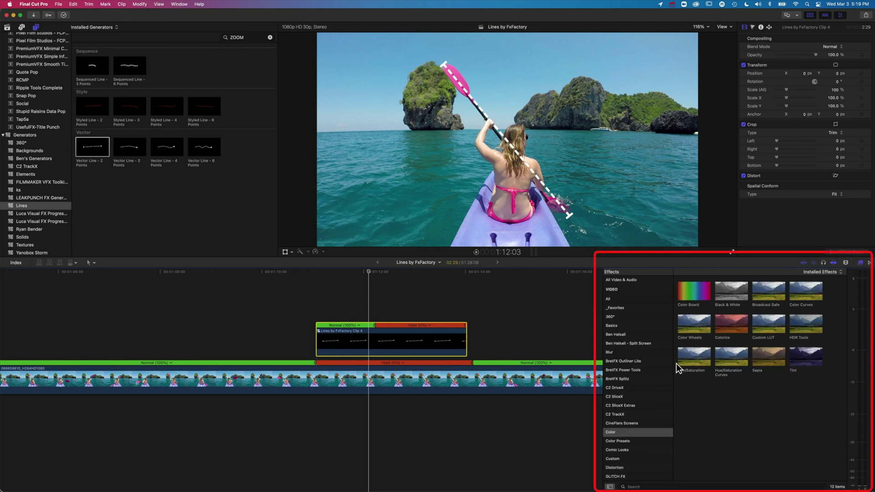
scroll(635, 392, "down", 5)
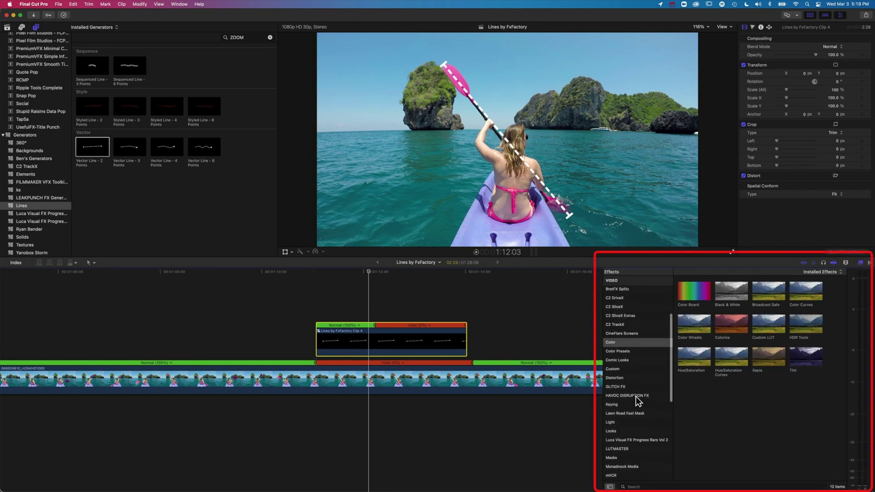
left_click(629, 456)
left_click(697, 294)
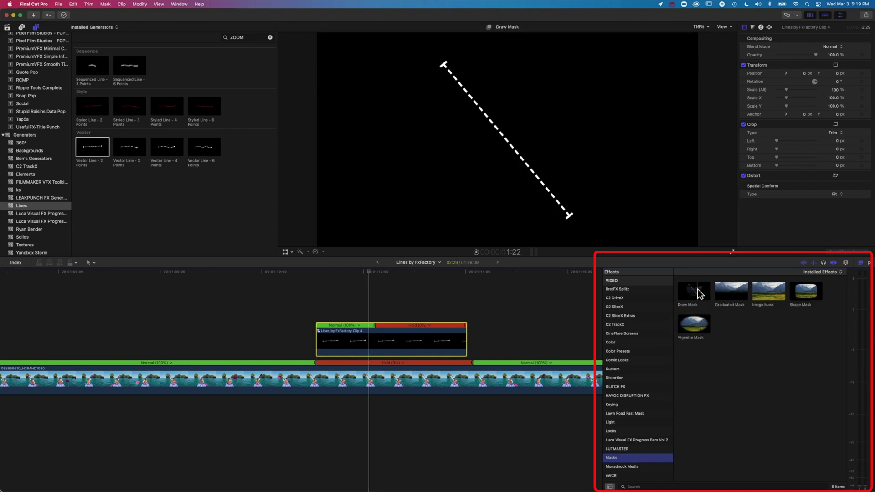
left_click_drag(595, 296, 372, 342)
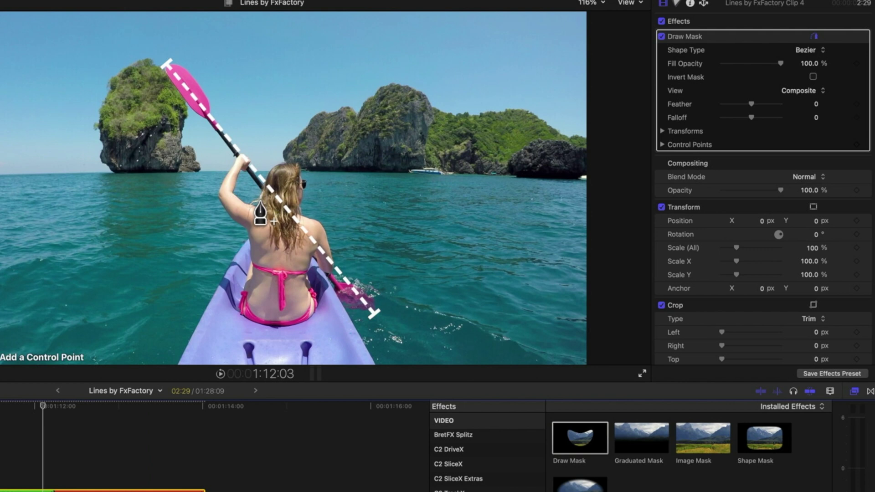
Draw a closed linear mask around the part of the dashed line that crosses the kayaker's head, back and arm
left_click(259, 201)
left_click(269, 171)
left_click(334, 244)
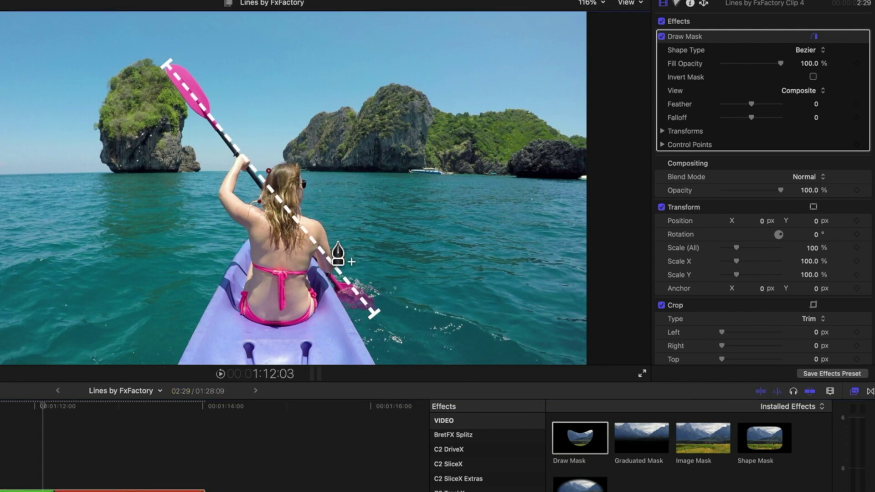
left_click(332, 274)
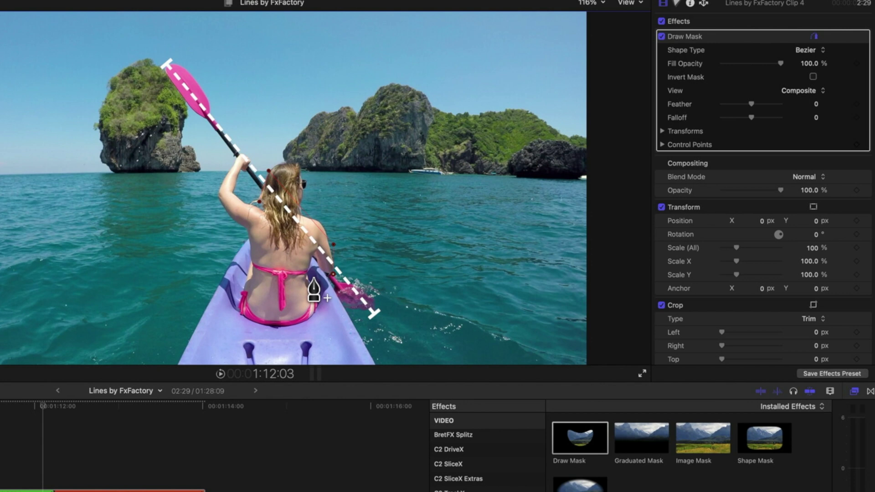
left_click(314, 278)
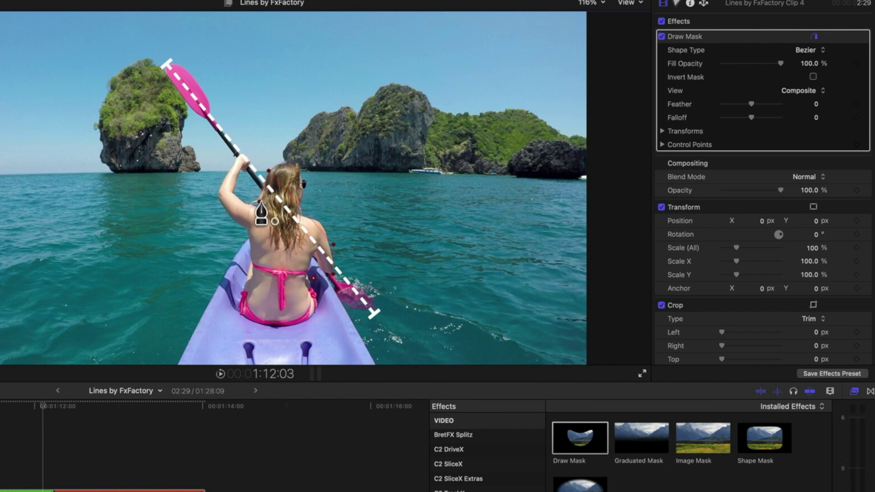
left_click(260, 202)
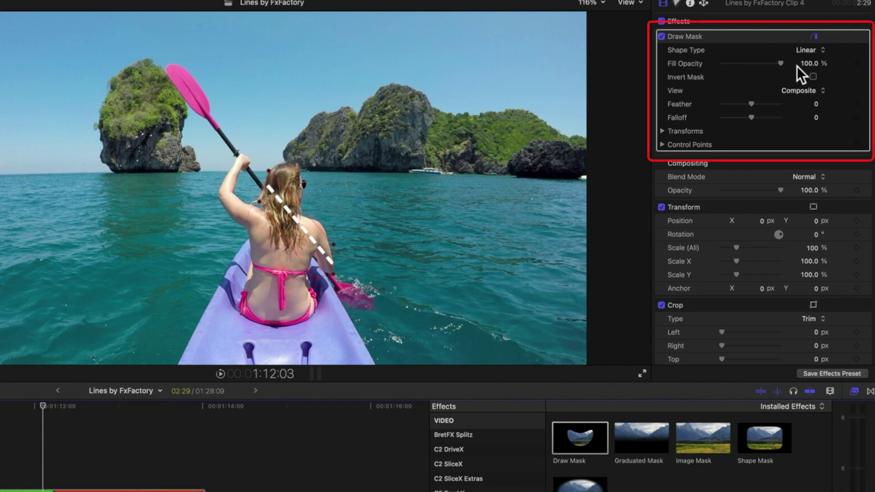
Invert the drawn mask so the line passes behind the kayaker, and play the result from before the compound clip
left_click(812, 76)
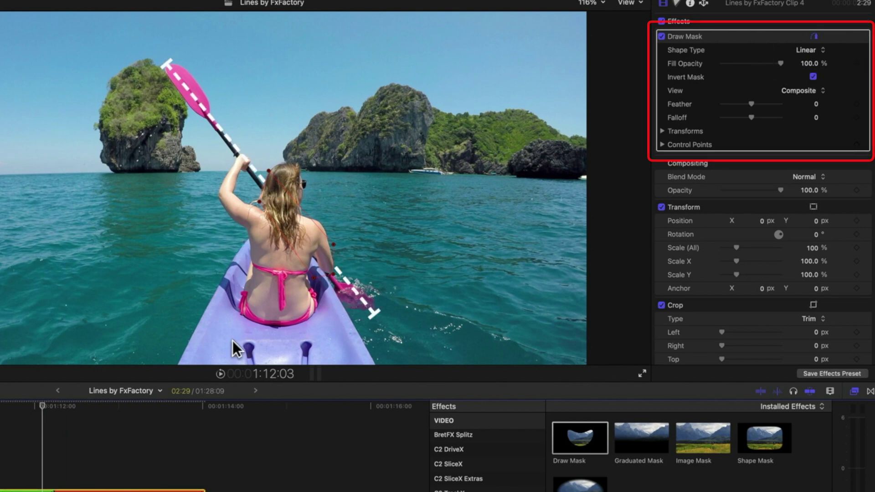
left_click(118, 336)
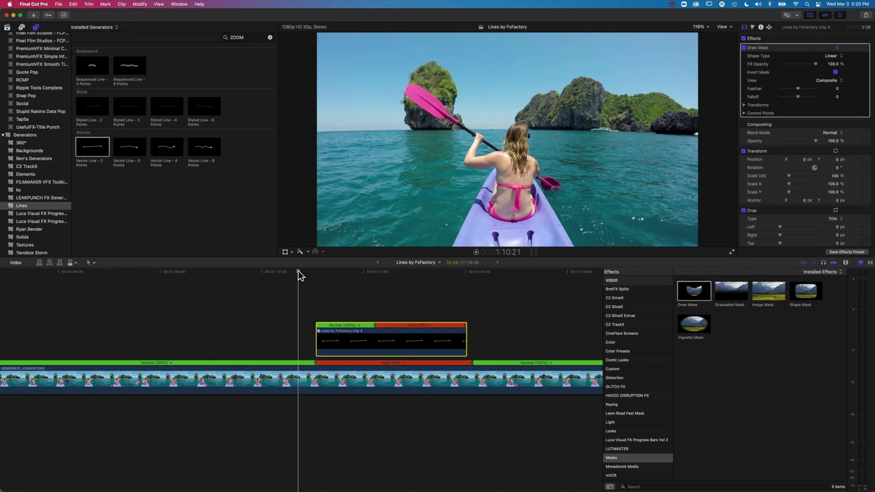
key("space")
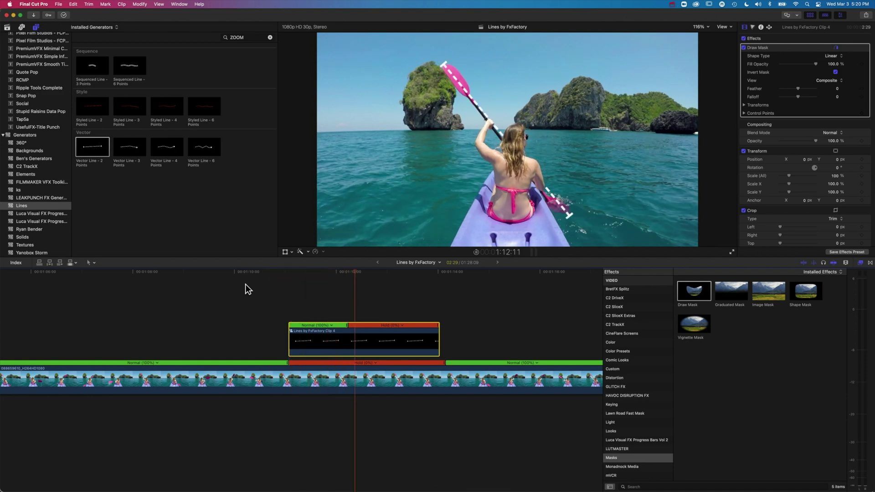
Show the whole project, add the Vector Line - 6 Points generator above the office woman clip, and play it back
key("shift+h")
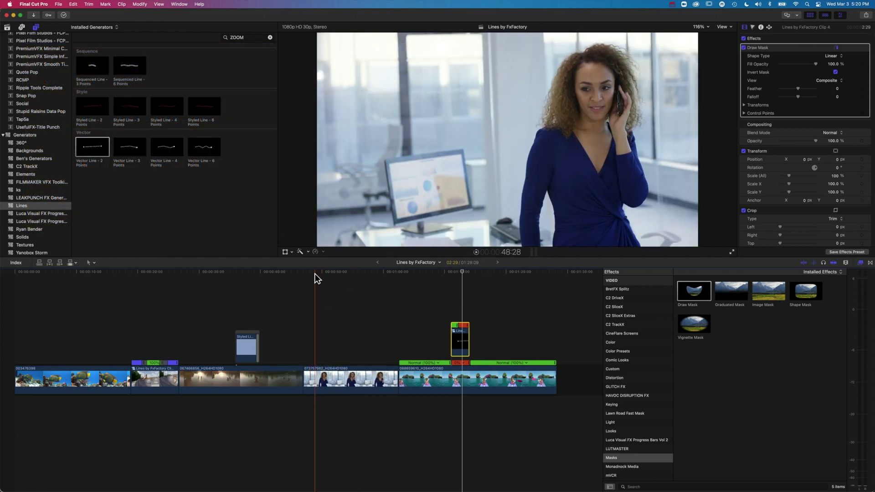
left_click_drag(202, 147, 371, 348)
left_click(313, 272)
key("space")
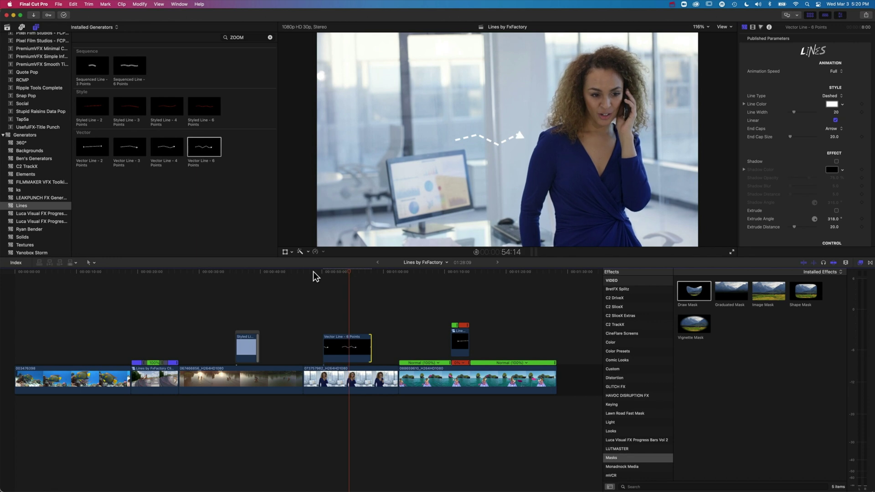
Trim the end of the six-point line clip to a duration of 2:11 and play it from its start at 50:06
left_click_drag(371, 347, 306, 346)
key("super+equal")
key("super+equal")
key("super+equal")
left_click(189, 272)
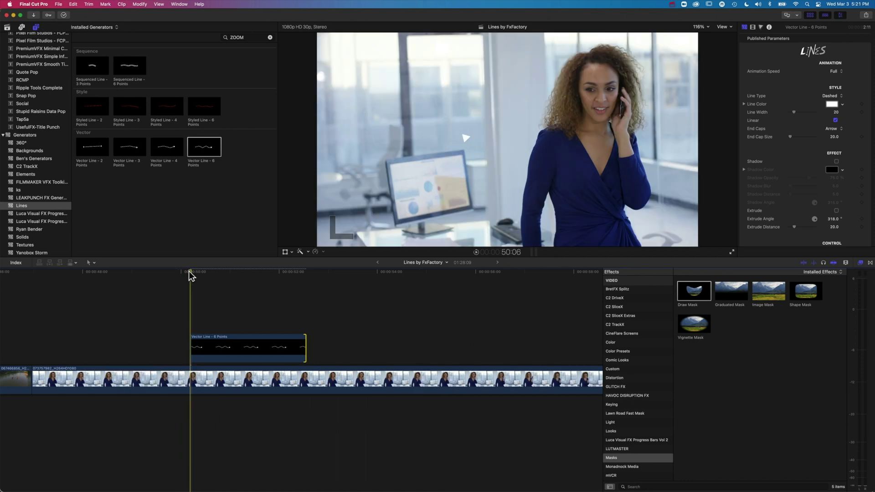
key("space")
key("space")
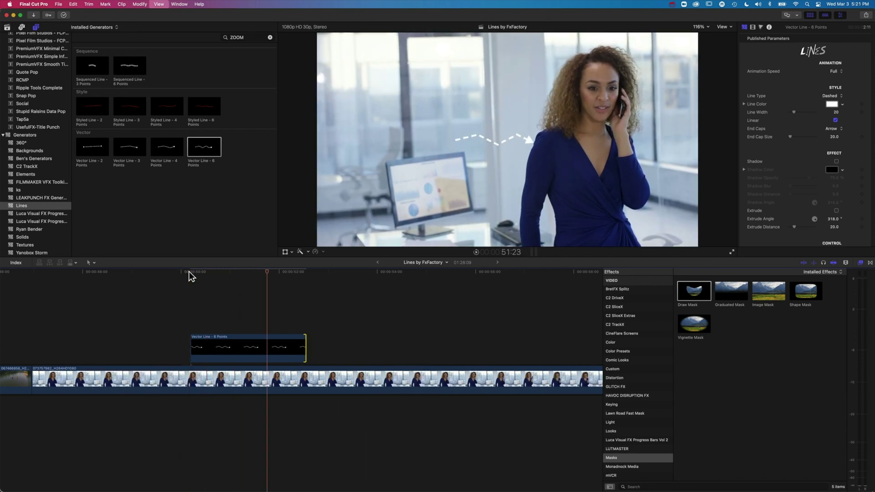
Move the six-point line over the computer monitor and spread its control points into a rising zigzag like a chart
left_click(188, 274)
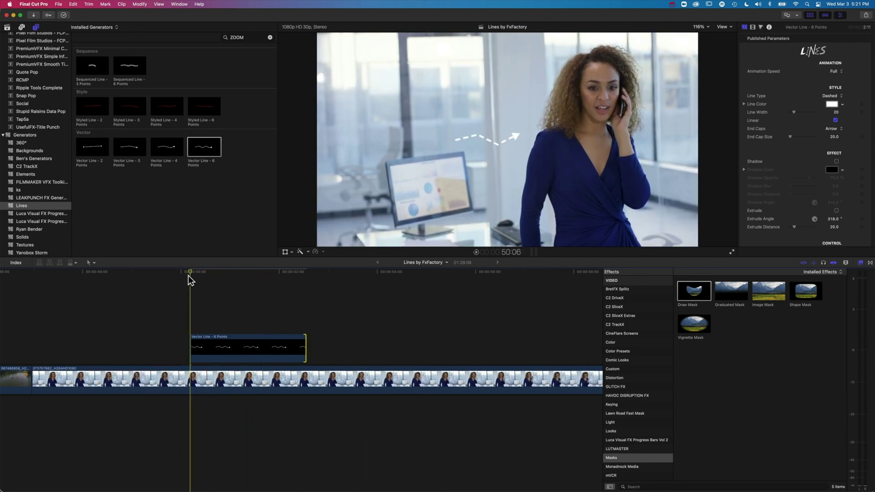
left_click(217, 339)
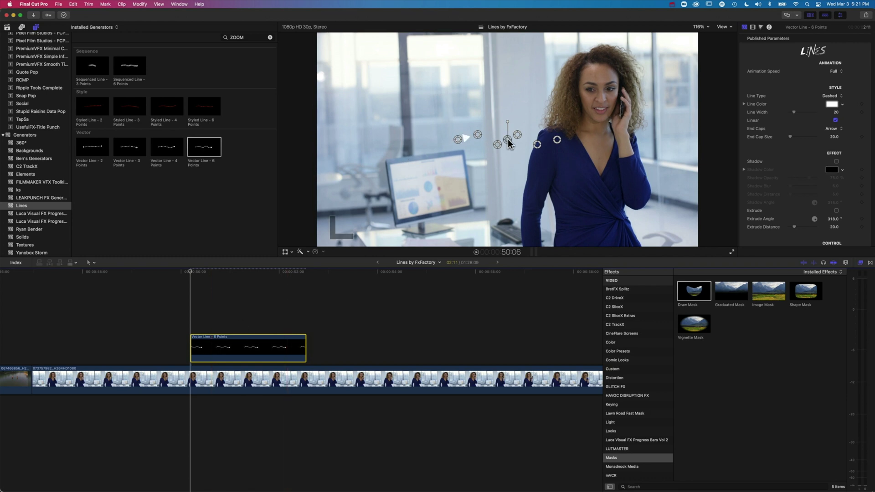
left_click_drag(507, 139, 346, 206)
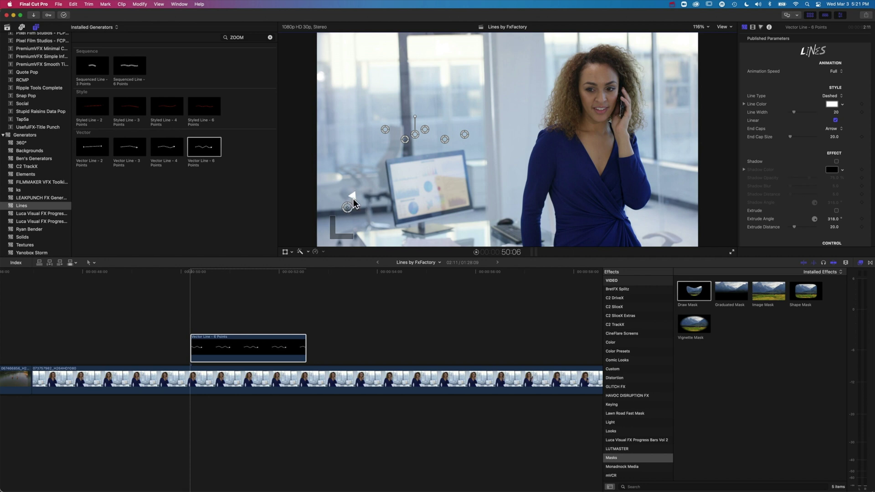
left_click_drag(405, 139, 405, 166)
left_click_drag(426, 129, 485, 99)
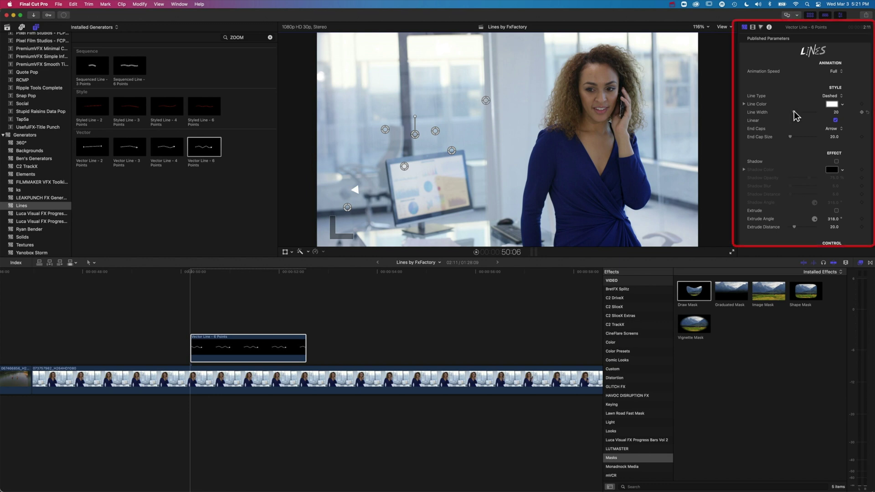
Set the zigzag line's width to 35 and its color to pink
left_click_drag(794, 111, 797, 112)
left_click(195, 336)
key("space")
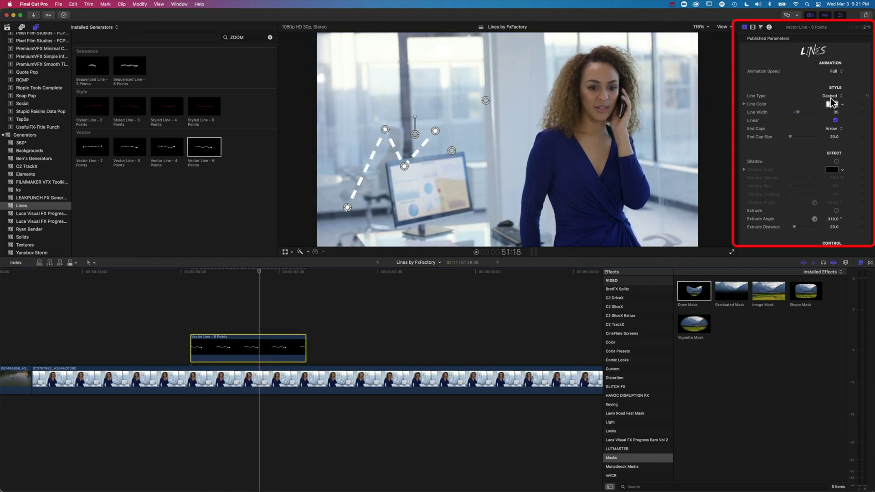
left_click(841, 105)
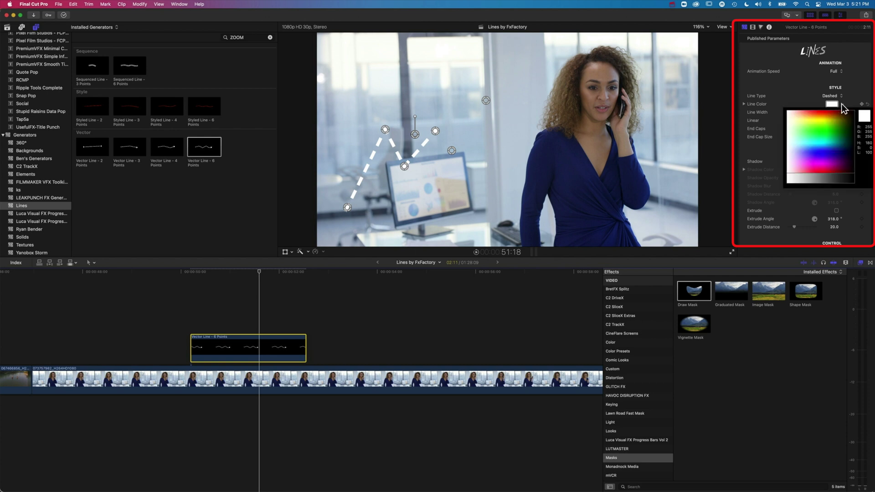
left_click_drag(832, 113, 811, 169)
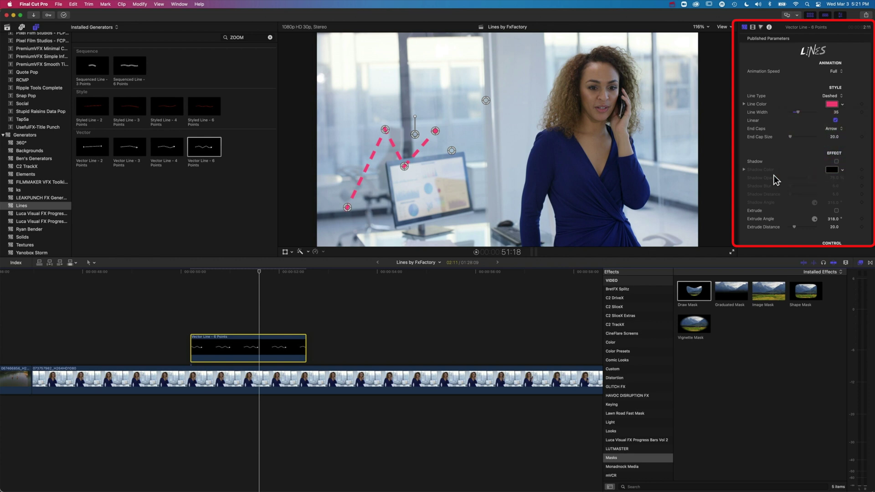
Trim the end of the six-point line clip to a duration of 1:25 and play it from just before its start
left_click_drag(257, 269, 190, 273)
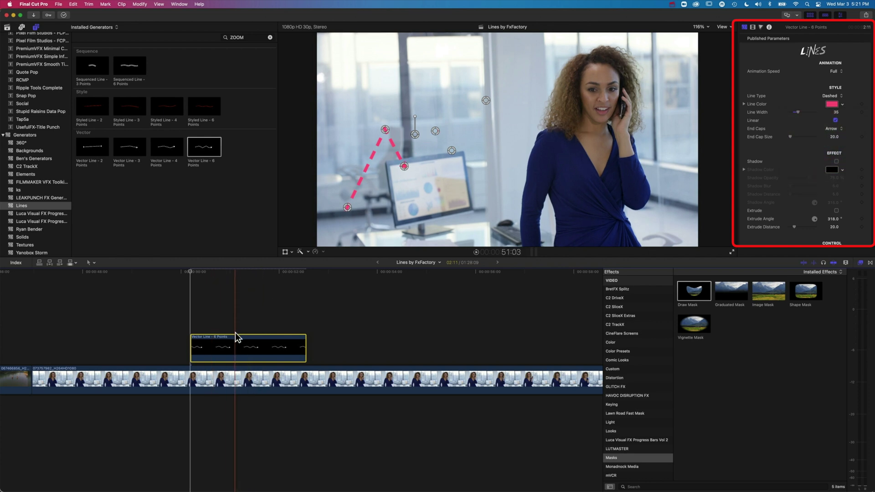
left_click_drag(305, 342, 279, 343)
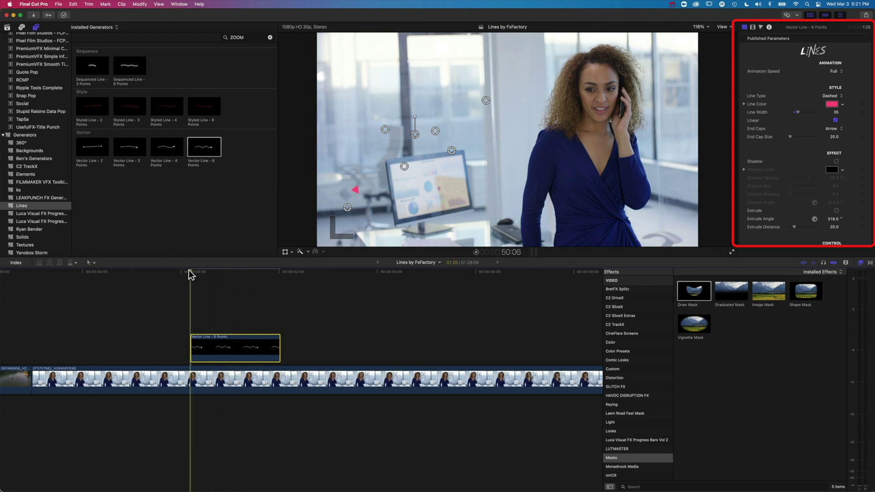
left_click_drag(190, 273, 180, 272)
key("space")
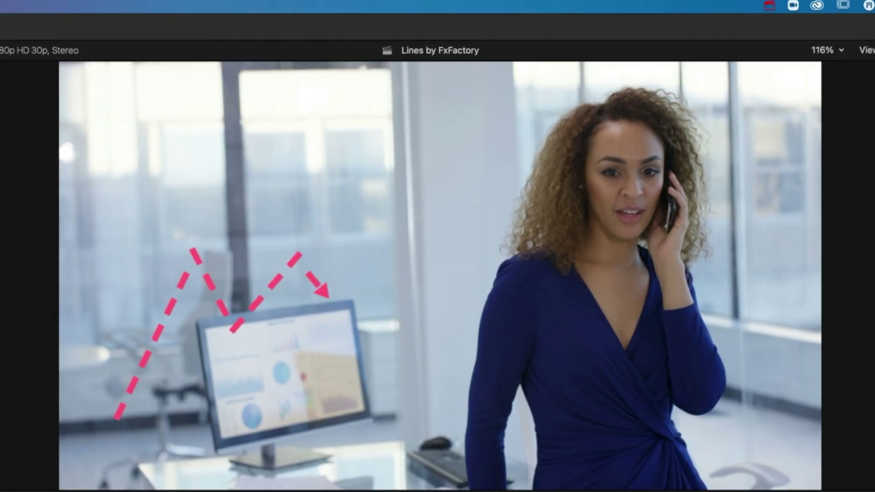
key("space")
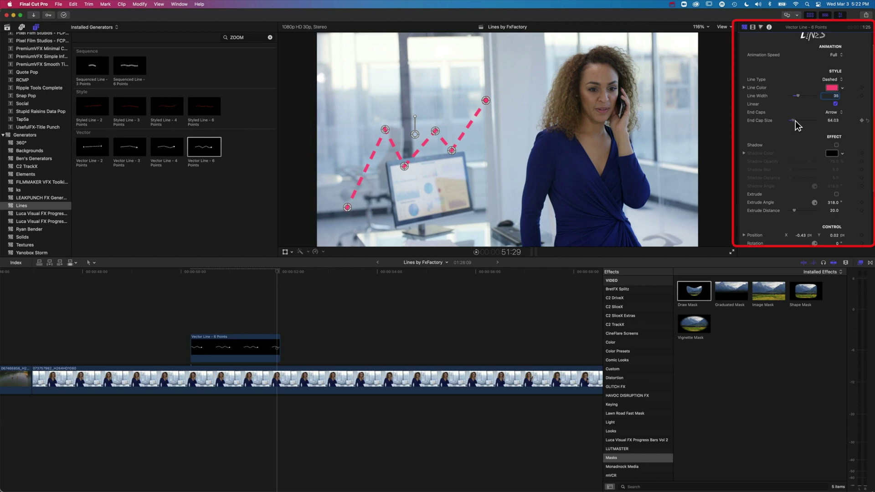
Set the zigzag line's end cap size to 40 and its line type to Solid
left_click_drag(791, 120, 791, 122)
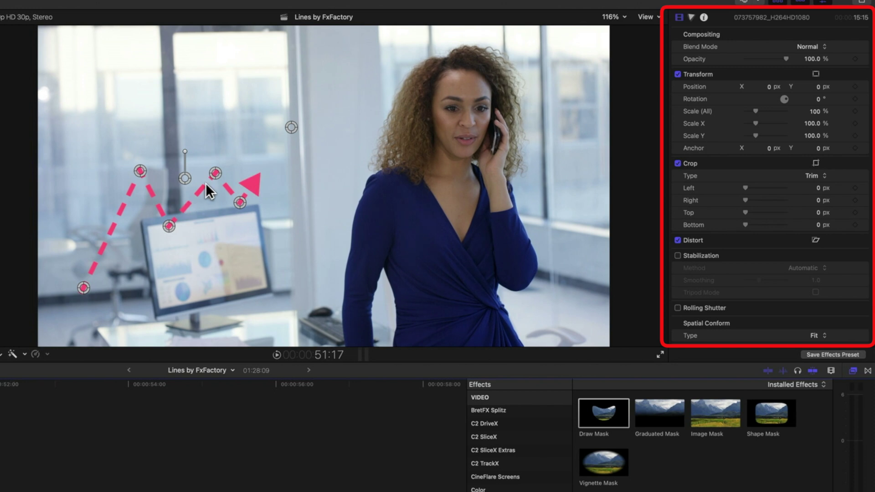
left_click(206, 190)
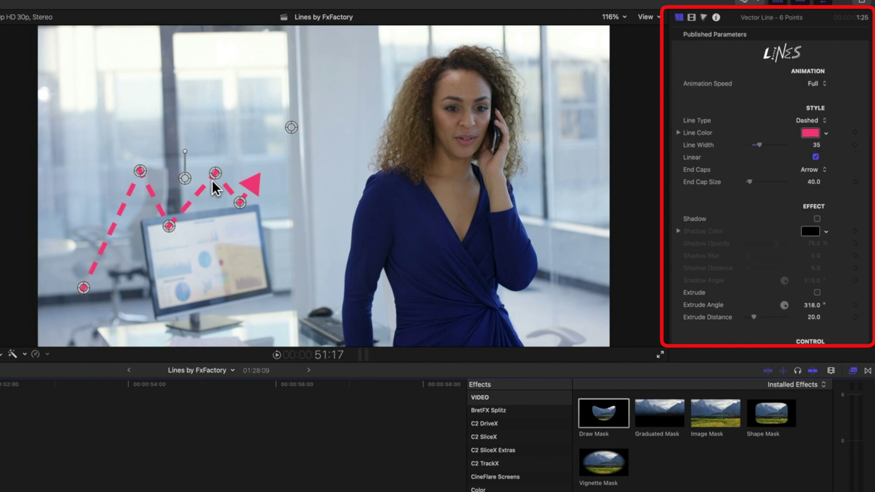
left_click(805, 111)
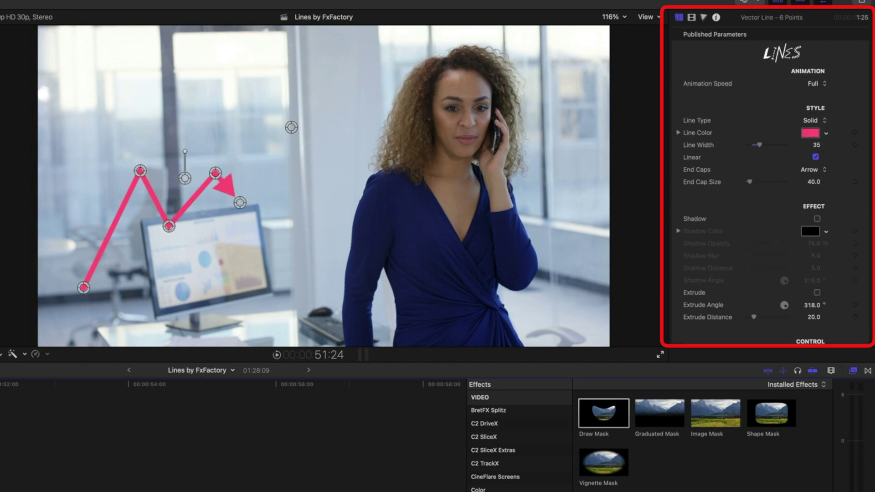
Refine the zigzag's control points at 51:25, extending the start down and the arrow end up and evening out the middle points
key("Right")
left_click_drag(240, 202, 246, 198)
left_click_drag(169, 226, 175, 223)
left_click_drag(291, 127, 312, 116)
left_click_drag(215, 172, 212, 173)
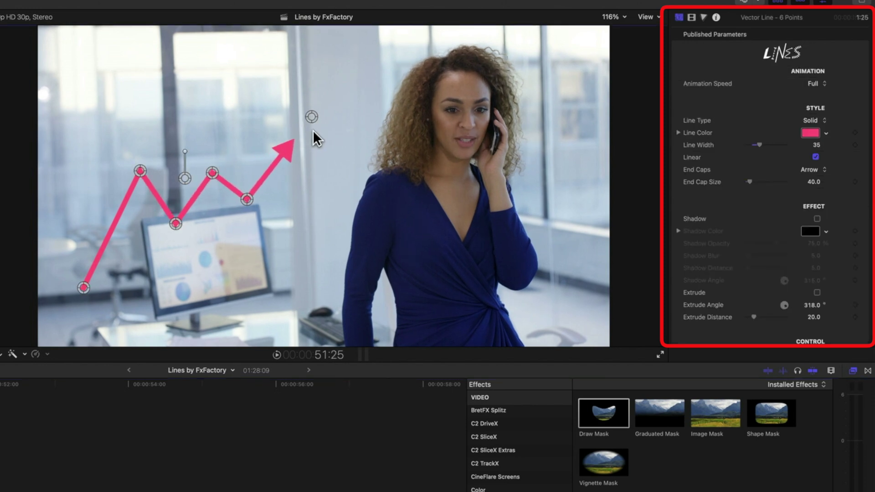
left_click_drag(311, 115, 313, 108)
left_click_drag(83, 287, 78, 295)
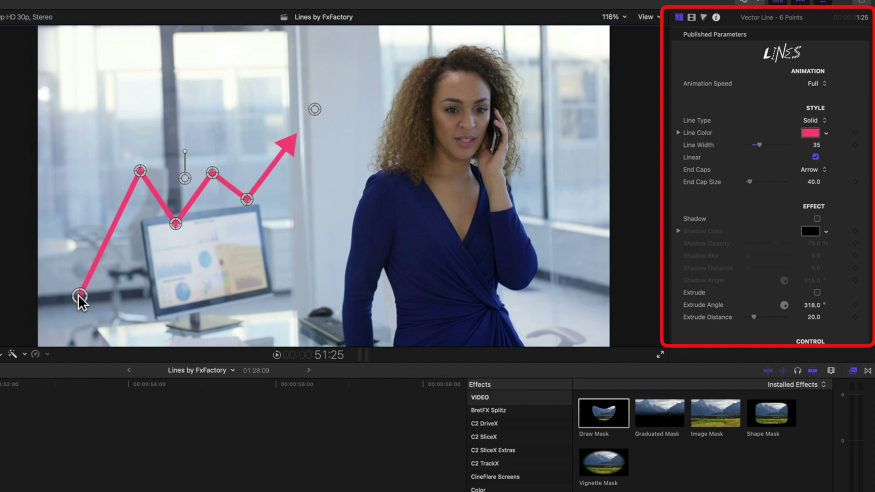
left_click_drag(212, 173, 217, 168)
left_click_drag(246, 199, 251, 198)
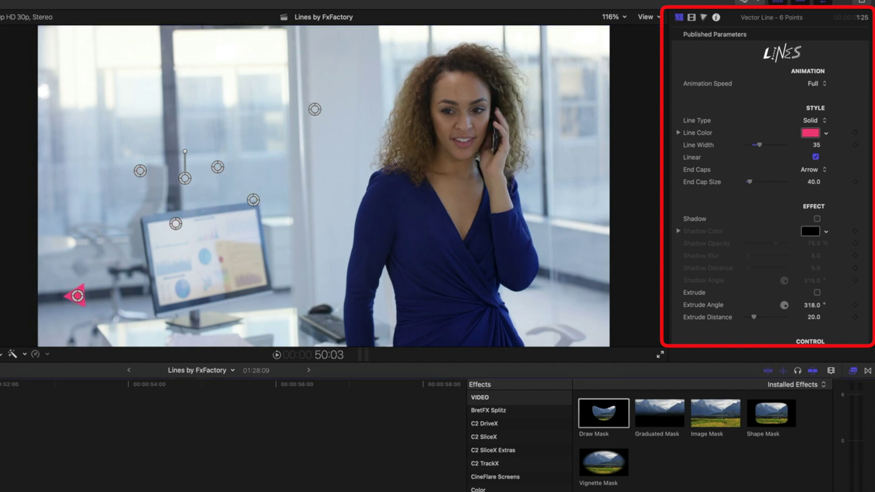
Play back the solid zigzag arrow animation from 50:03
key("space")
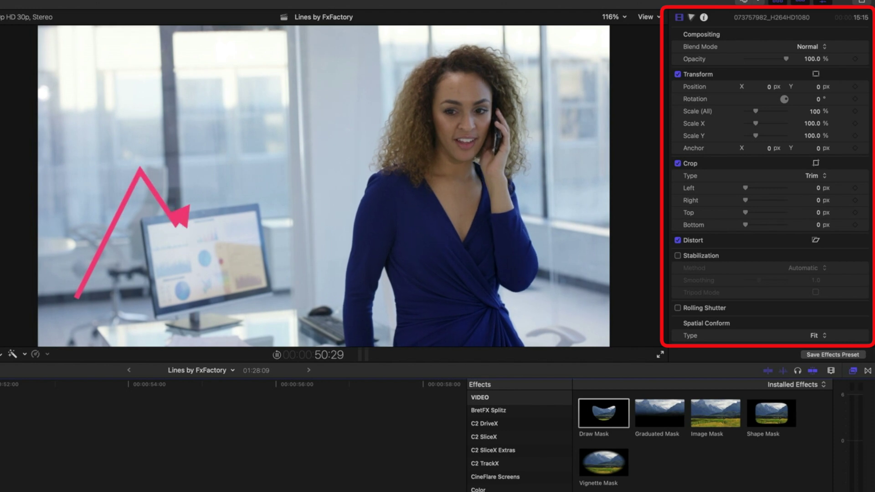
key("space")
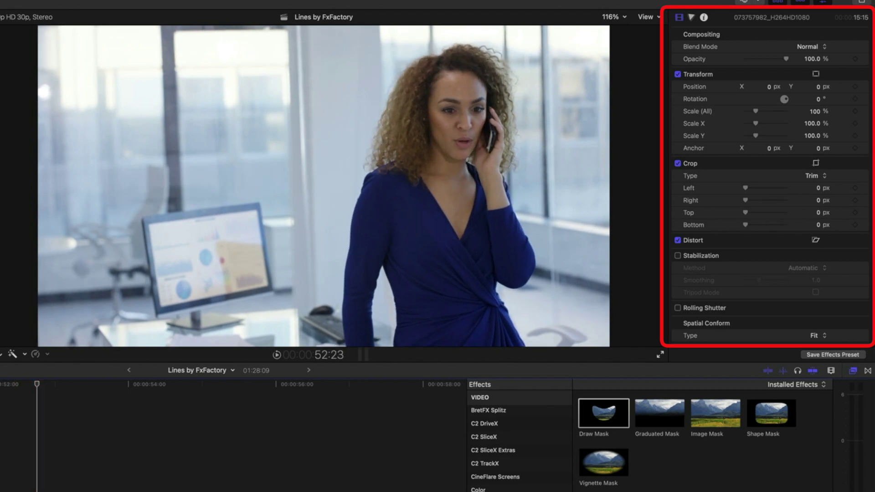
key("space")
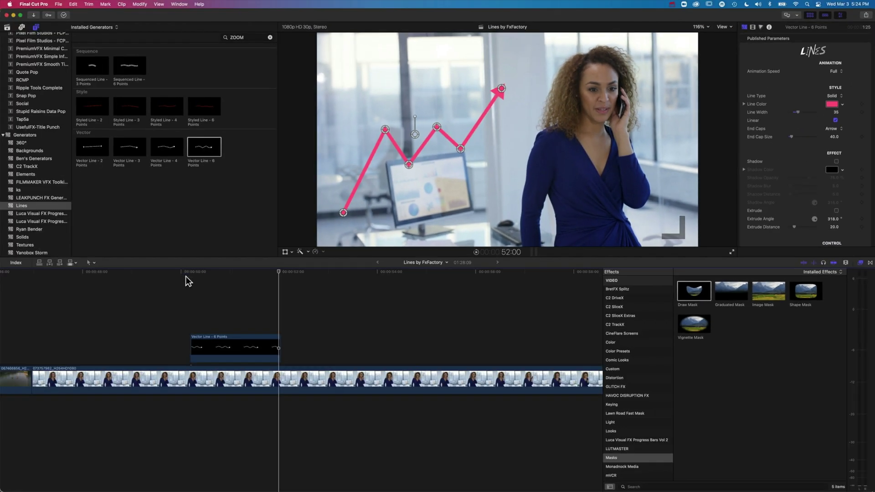
Convert the zigzag line clip into a compound clip named Lines by FxFactory Clip 5 and add a hold at 52:00
left_click(223, 361)
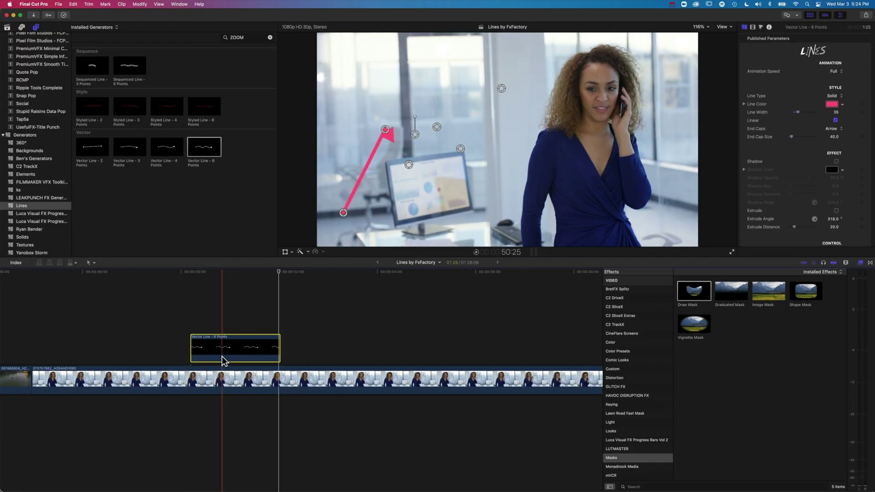
key("alt+g")
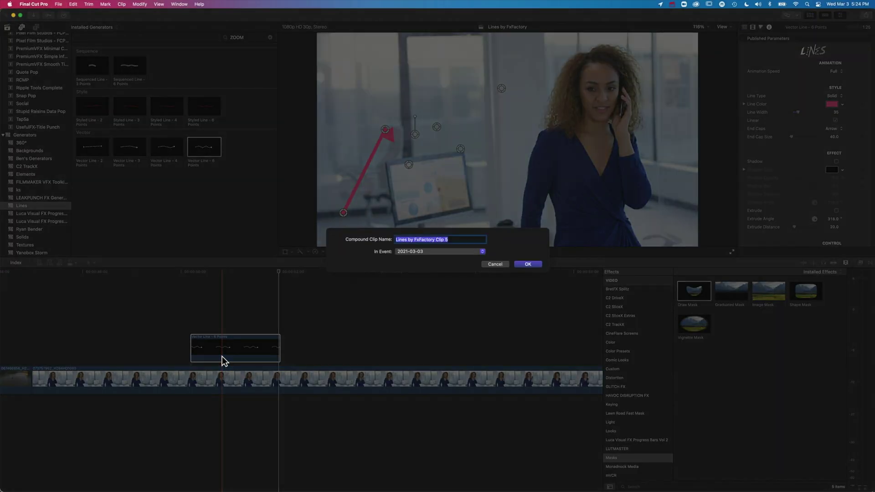
left_click(529, 265)
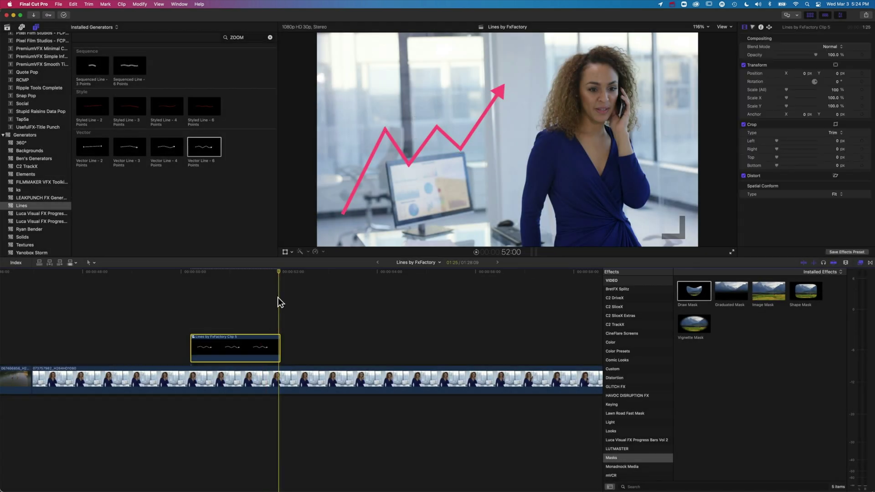
key("shift+h")
key("s")
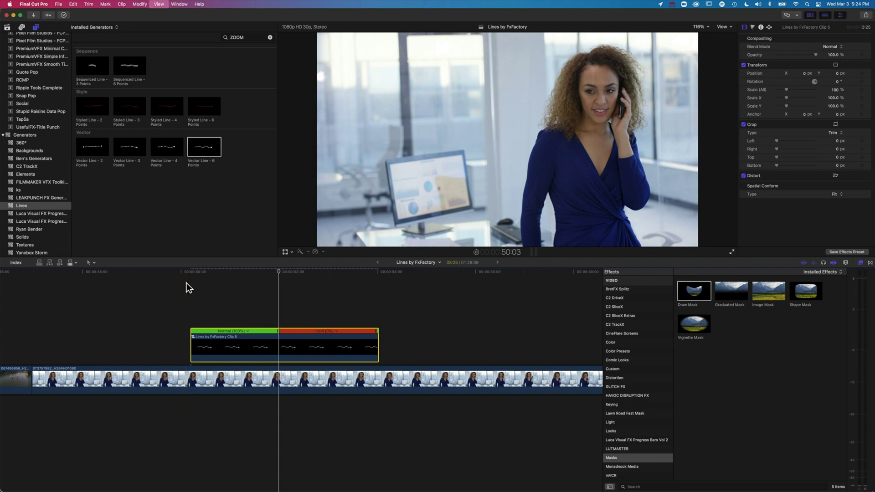
Play back the held arrow animation and extend the arrow compound clip to a duration of about 11:11
key("space")
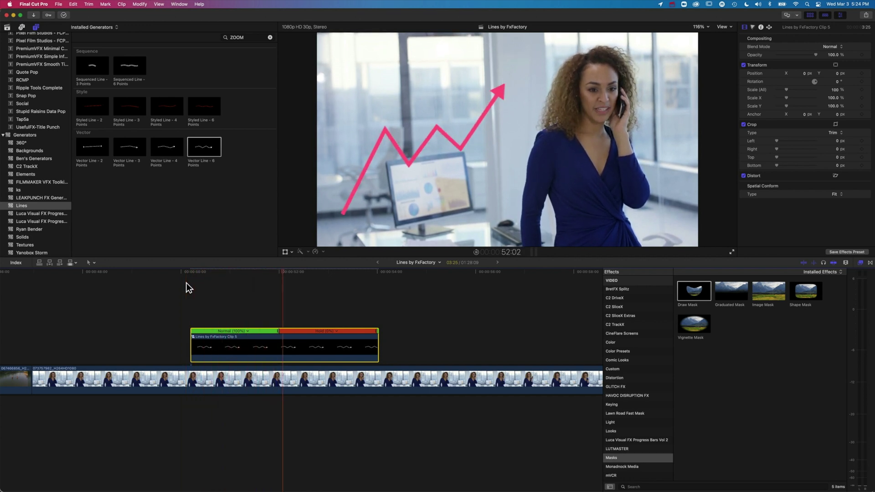
key("space")
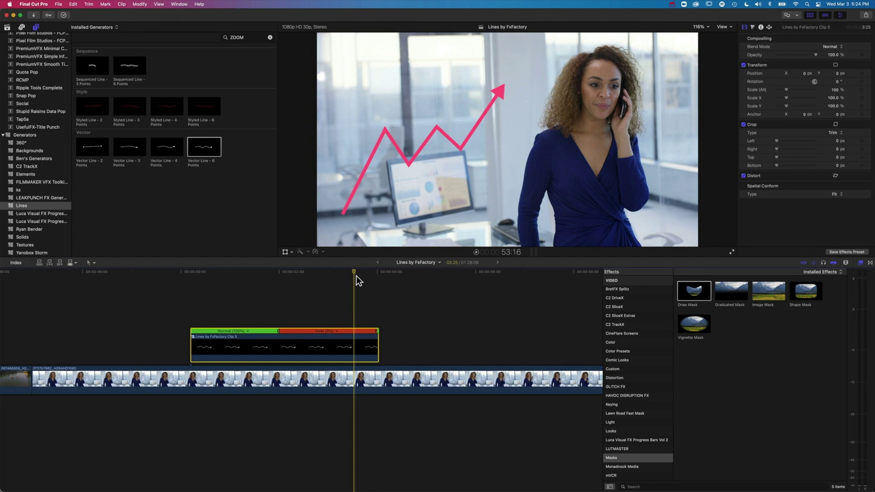
key("shift+z")
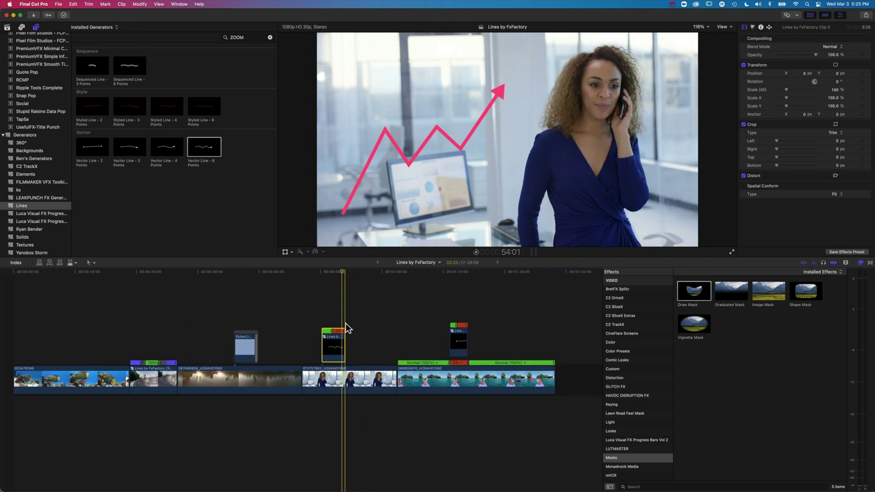
left_click_drag(345, 335, 391, 338)
left_click(319, 271)
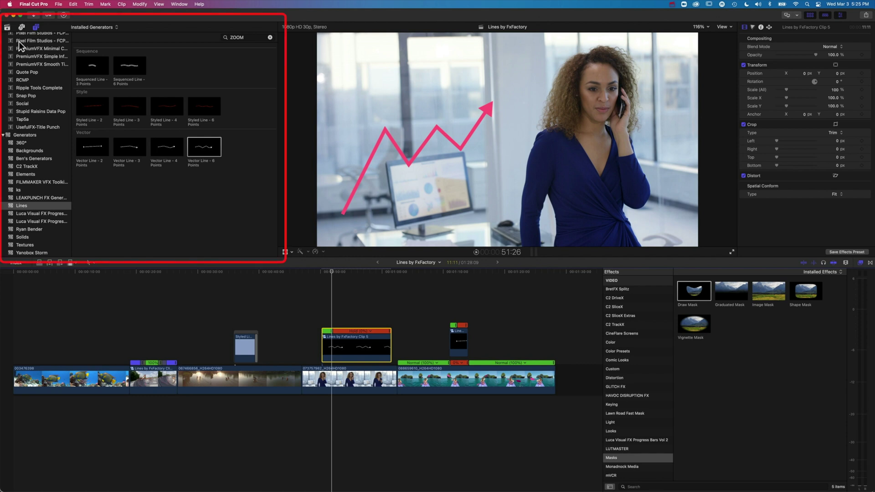
Add a Basic Title from Bumper/Opener above the arrow clip, trimmed to start around 52:06 and end with the arrow clip
scroll(35, 55, "up", 10)
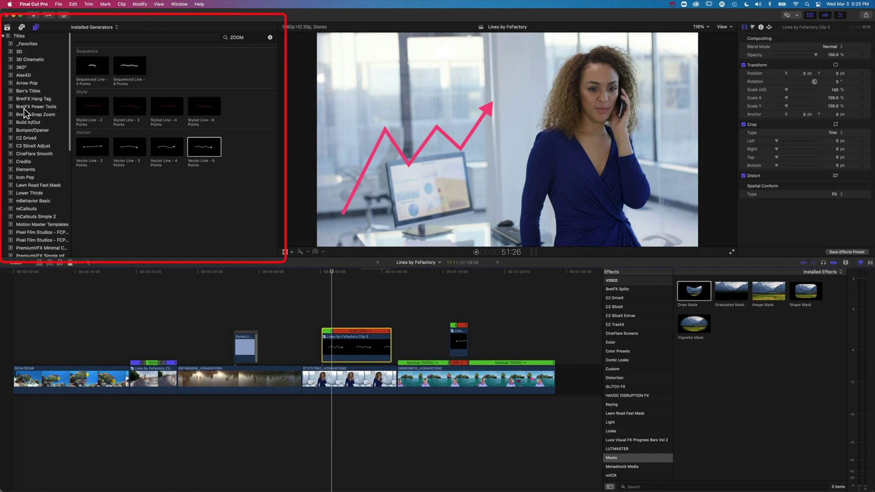
left_click(29, 130)
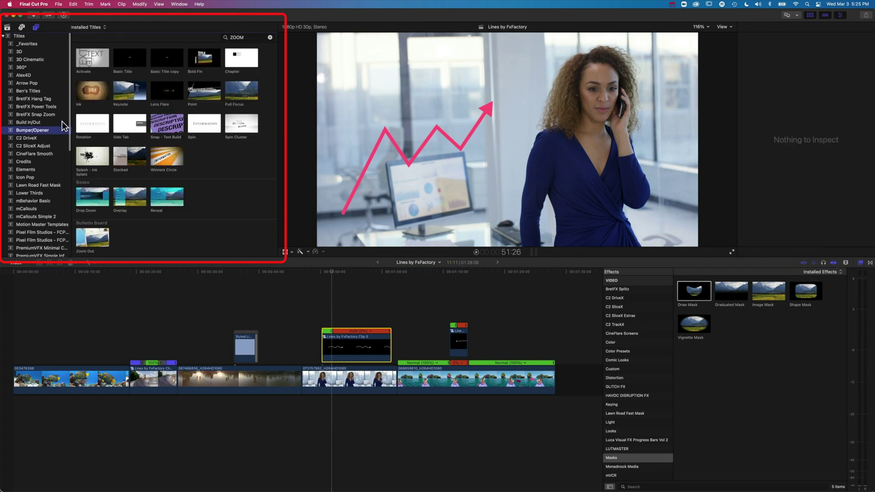
left_click(130, 58)
left_click_drag(318, 279, 334, 325)
mouse_move(391, 323)
left_mouse_down()
mouse_move(379, 324)
mouse_move(390, 323)
left_mouse_up()
key("space")
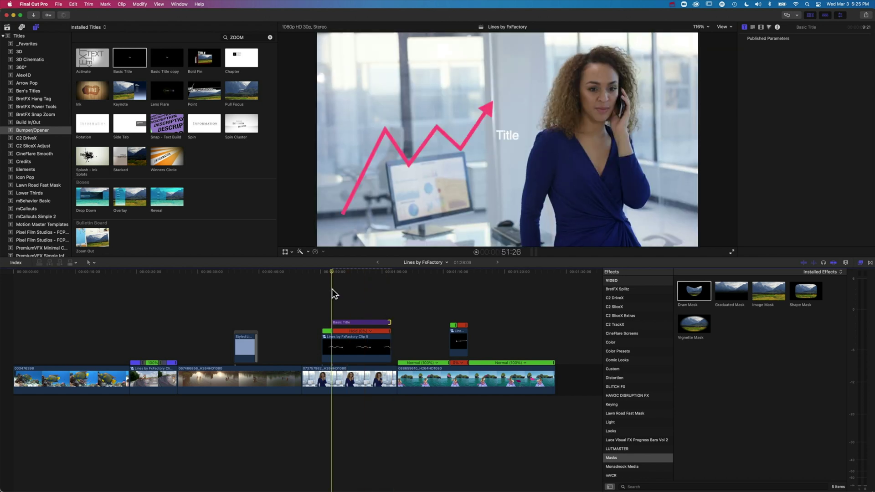
left_click_drag(333, 322, 334, 322)
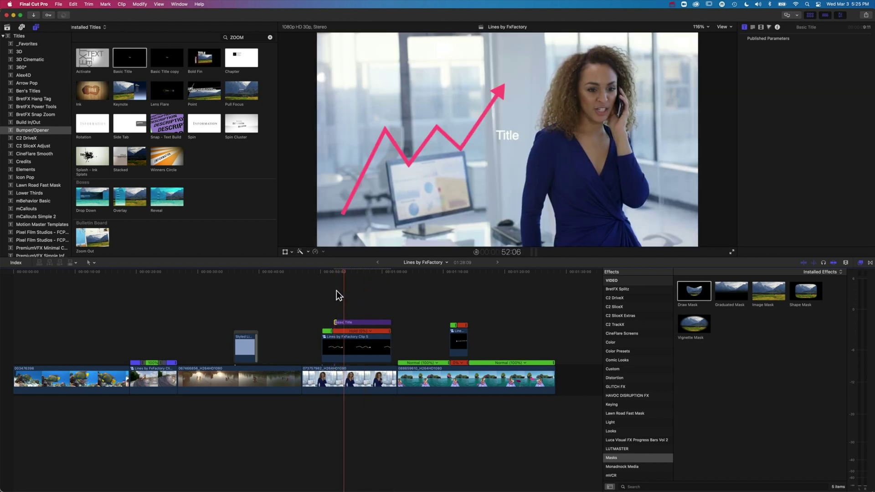
key("space")
key("space")
Change the title text to "THE ONLY WAY IS UP!!!" and move it below the arrow to about X -319.4, Y -289.9
left_click(354, 323)
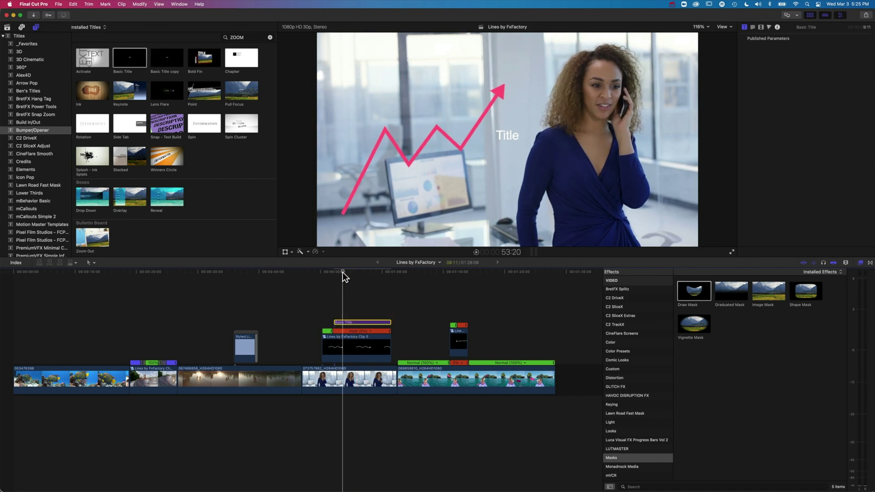
left_click(753, 27)
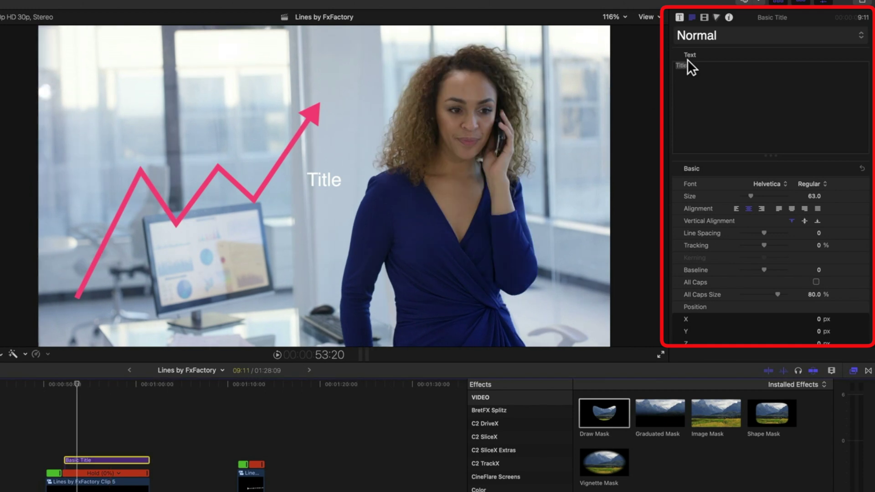
left_click(697, 67)
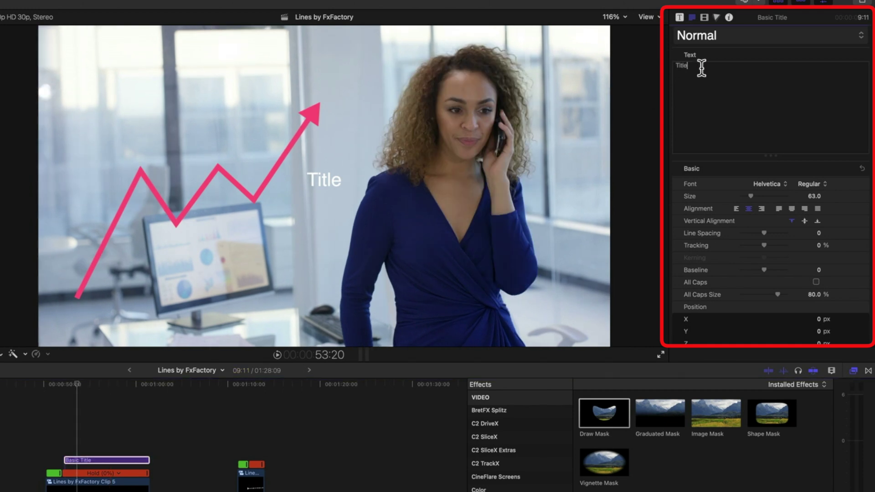
type("THE ONLY WAY IS UP!!!")
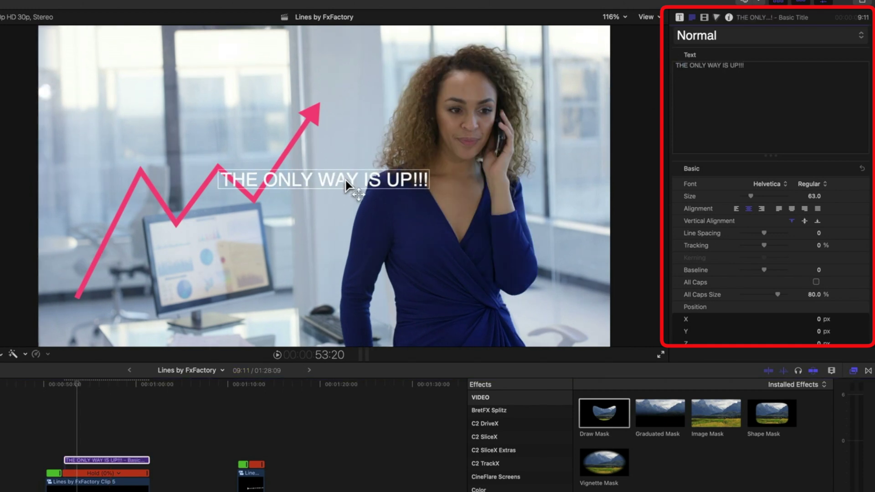
left_click_drag(351, 183, 254, 269)
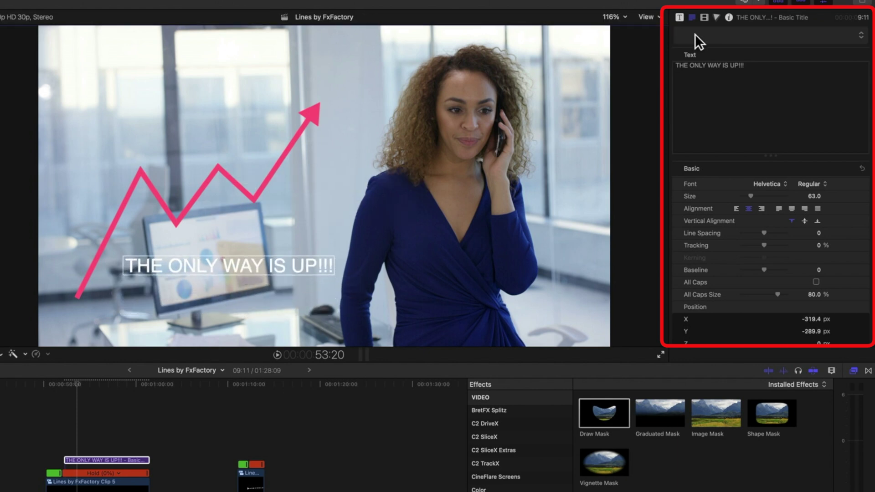
Apply the Bold 2D style to the title, reduce its size to about 69, and nudge it to about X -332, Y -284
left_click(704, 35)
mouse_move(706, 73)
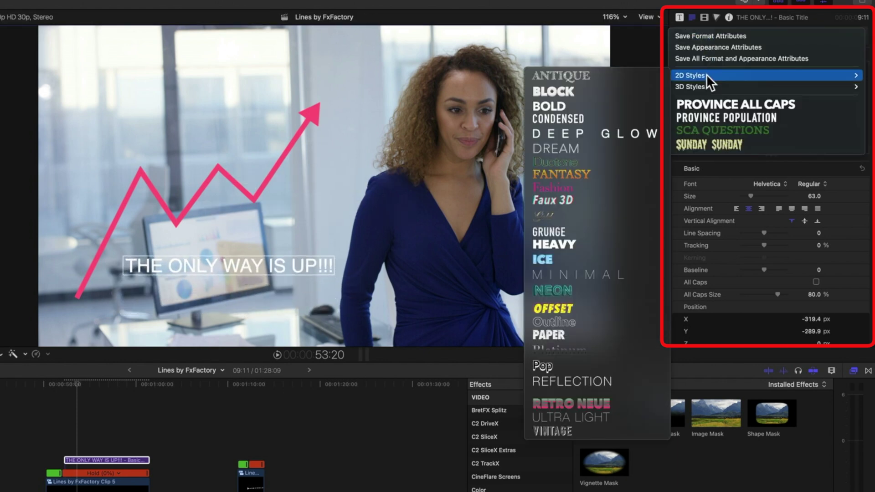
left_click(580, 105)
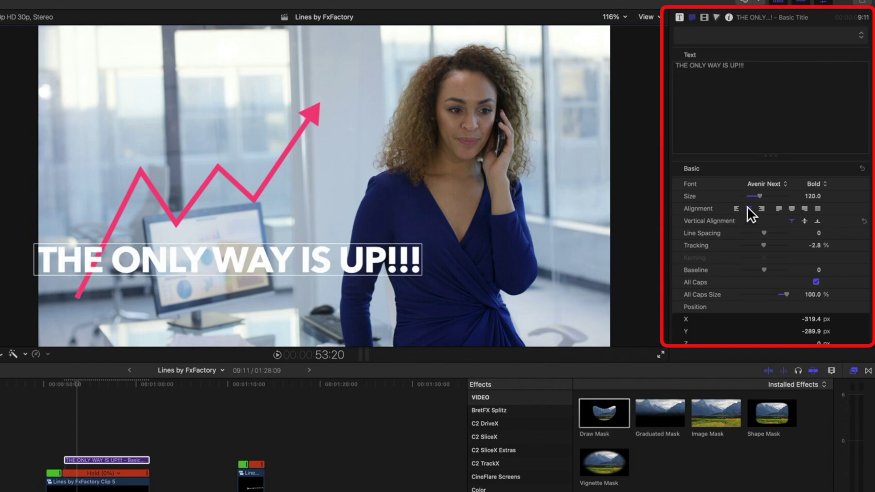
left_click_drag(759, 195, 751, 194)
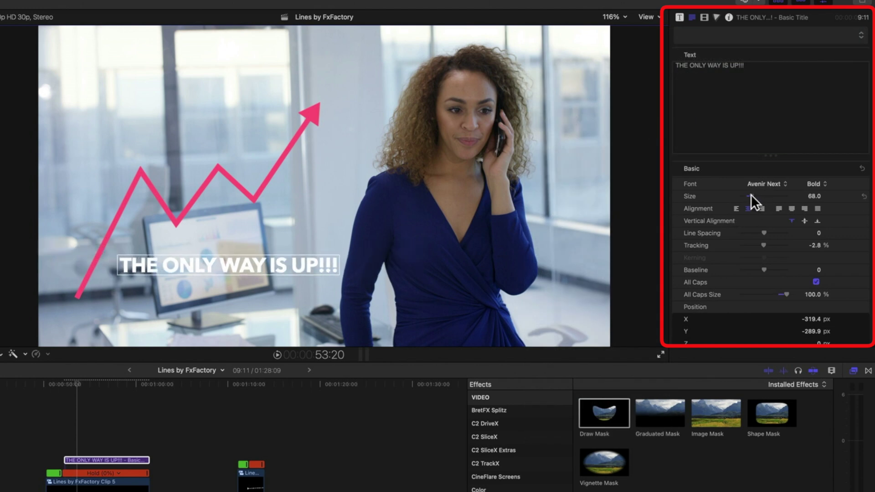
left_click_drag(282, 266, 308, 251)
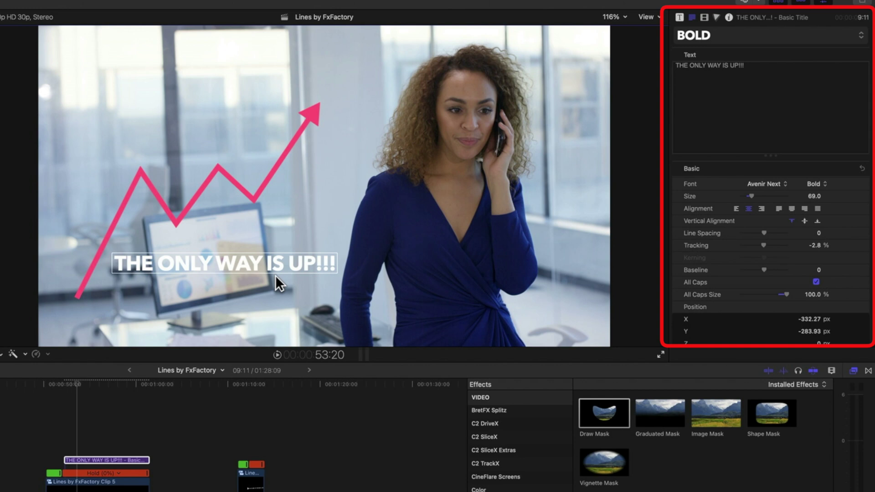
Add the Styled Line - 3 Points generator from Lines above the title, starting at 52:06
left_click(65, 384)
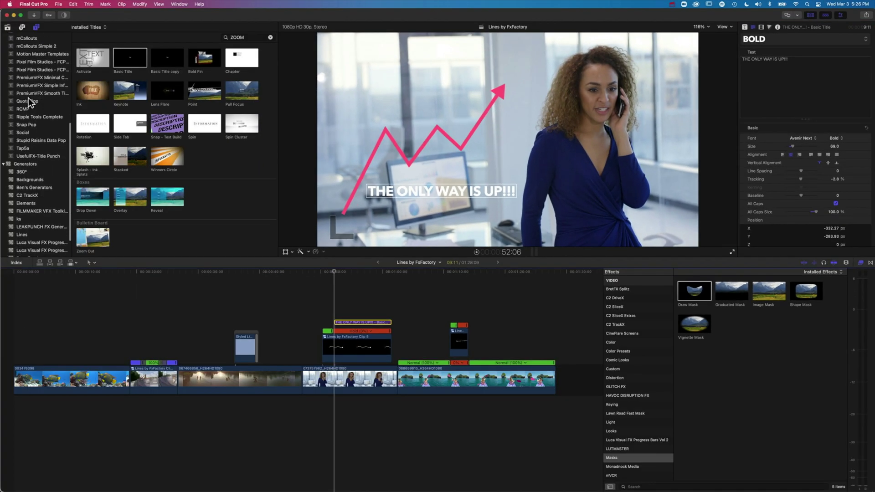
scroll(40, 218, "down", 3)
left_click(35, 206)
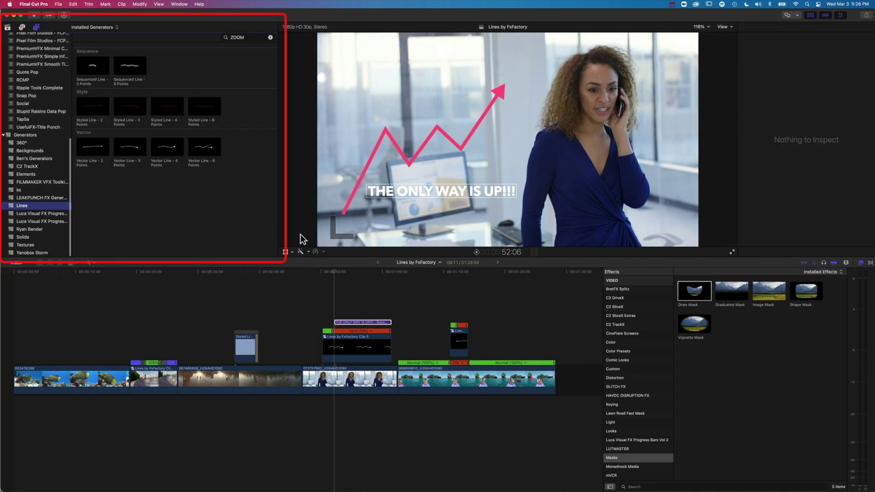
key("super+2")
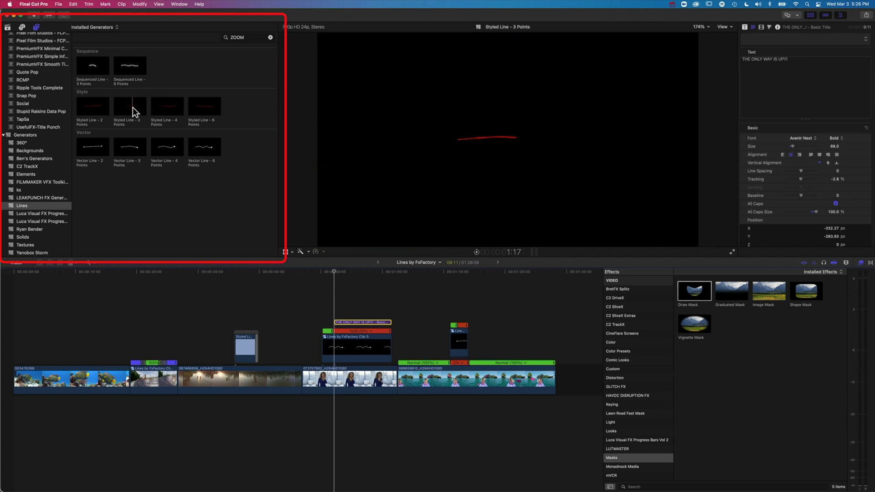
left_click(131, 107)
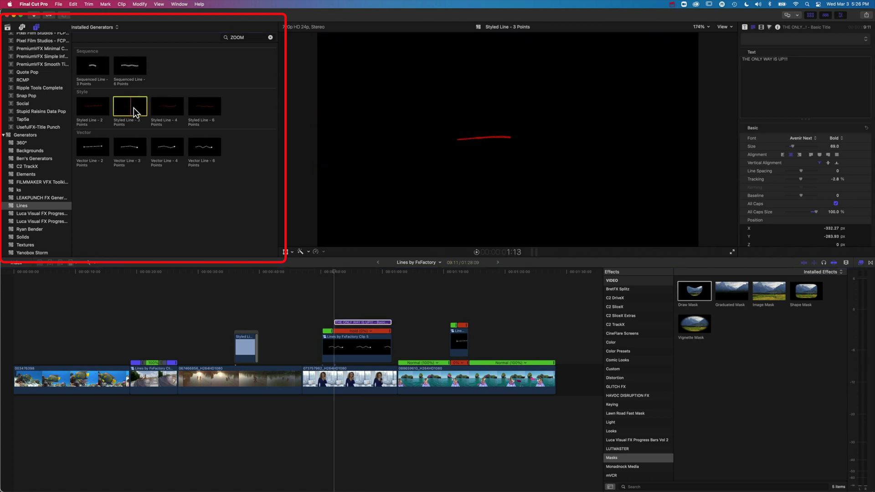
left_click_drag(130, 106, 397, 301)
left_click_drag(508, 134, 507, 130)
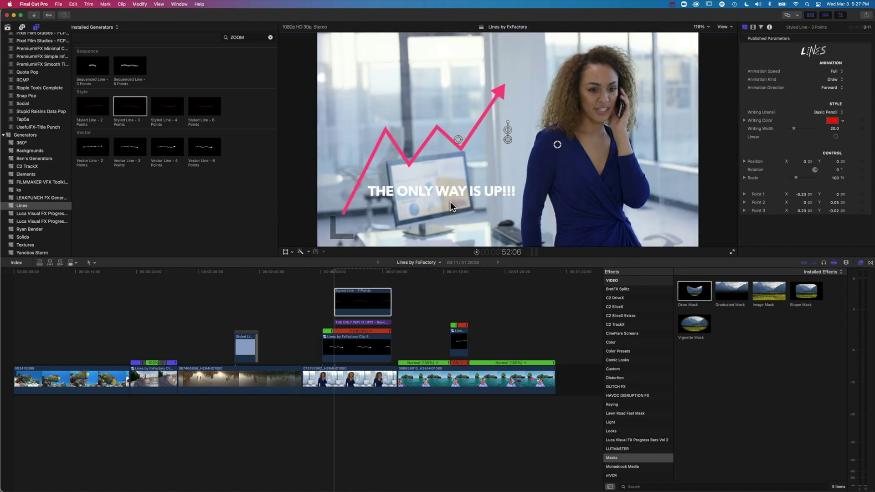
Set the styled line's writing width to about 98.6 and stretch it across the whole title as a strike-through
left_click_drag(377, 268, 385, 271)
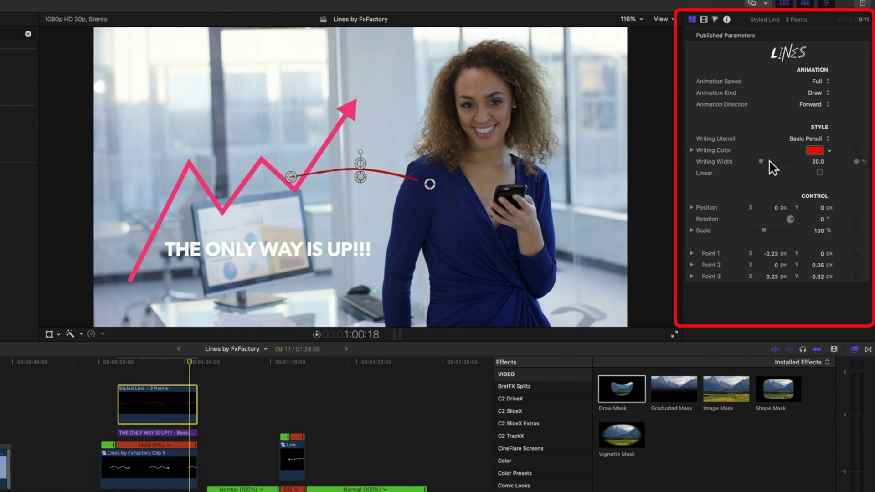
left_click_drag(769, 161, 792, 161)
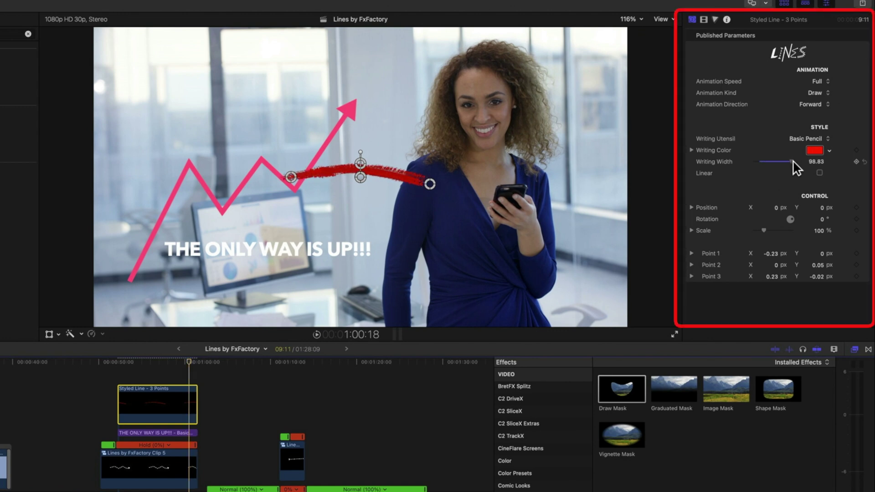
left_click_drag(361, 171, 229, 250)
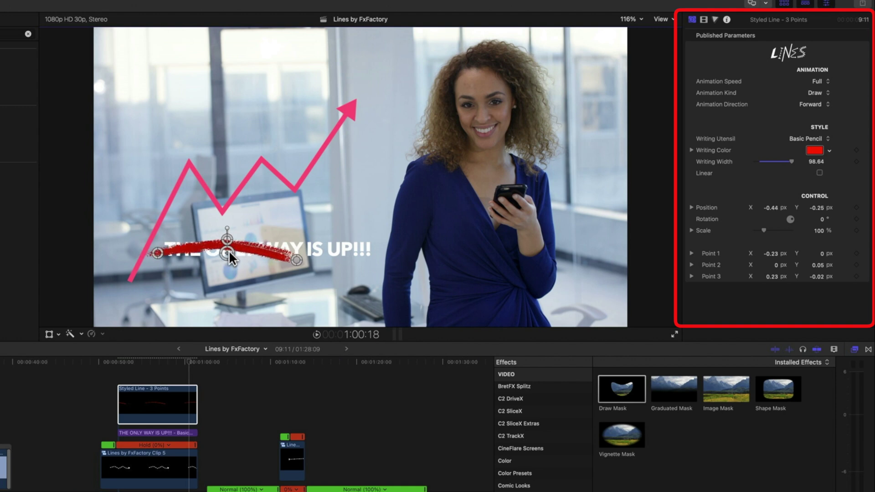
left_click_drag(302, 259, 373, 255)
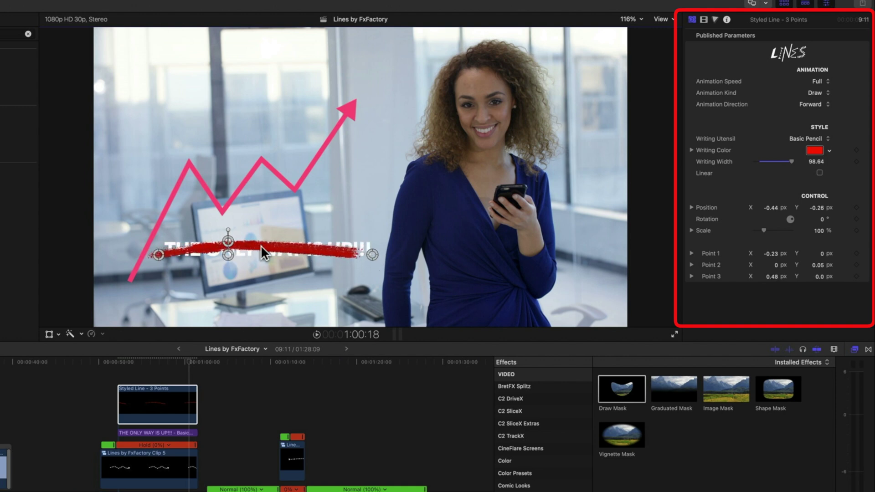
left_click_drag(227, 242, 244, 240)
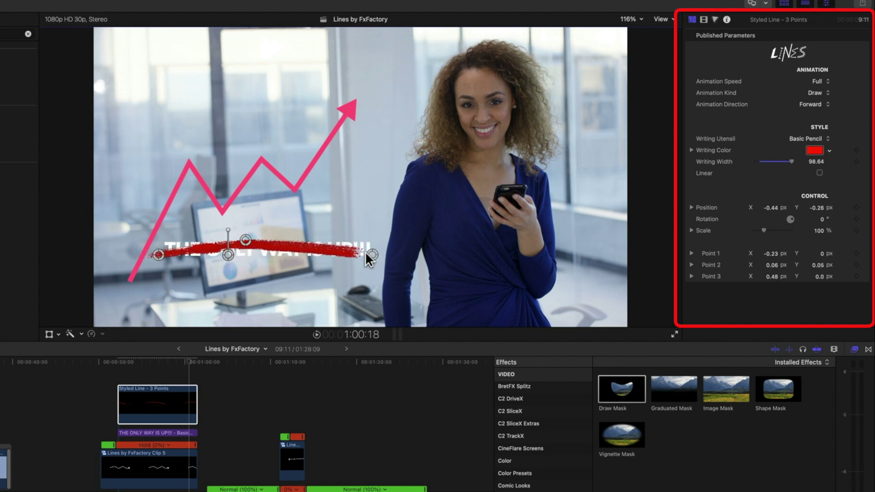
left_click_drag(373, 255, 389, 259)
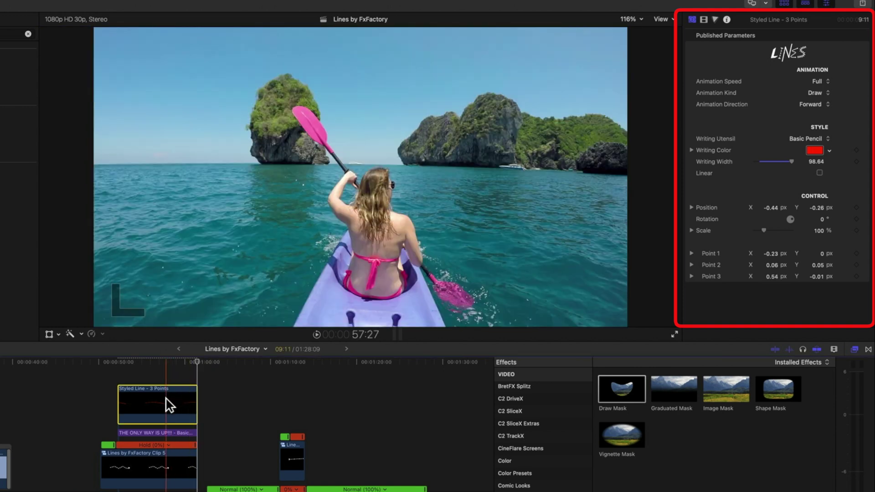
Duplicate the styled line clip above the title and enlarge the timeline area to show the stacked copies
left_click(170, 407)
left_click_drag(170, 407, 166, 413)
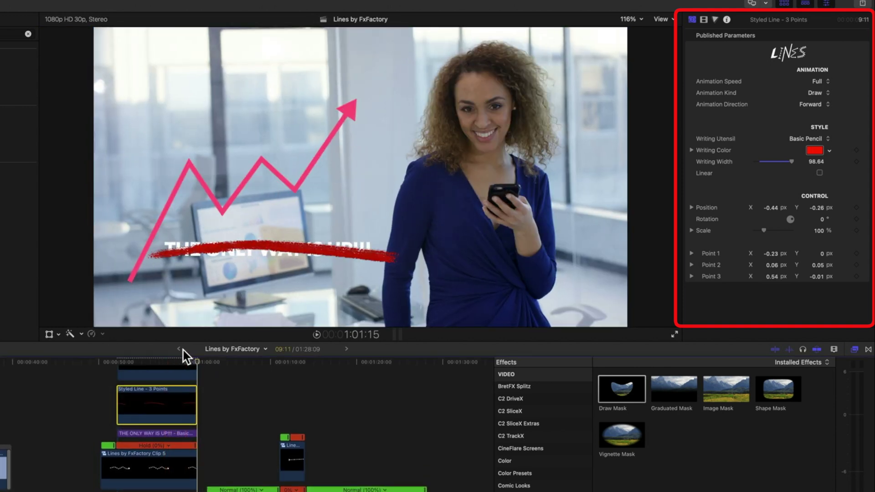
left_click_drag(180, 342, 178, 314)
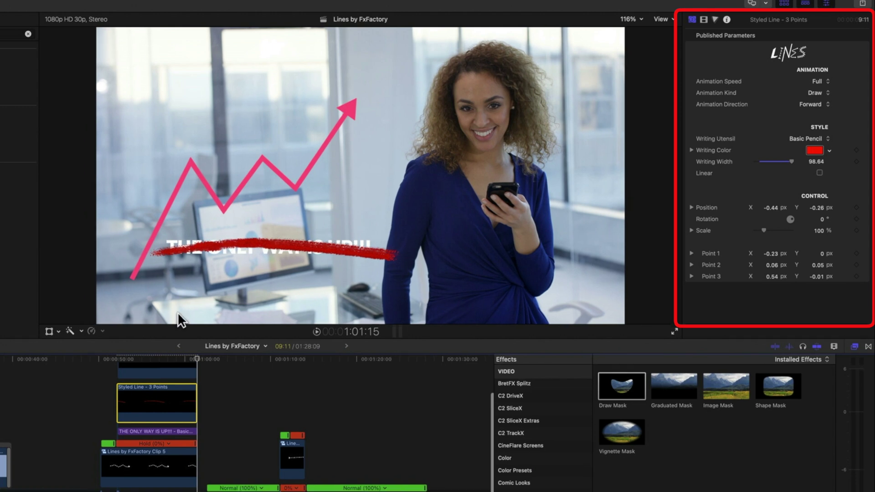
left_click(168, 347)
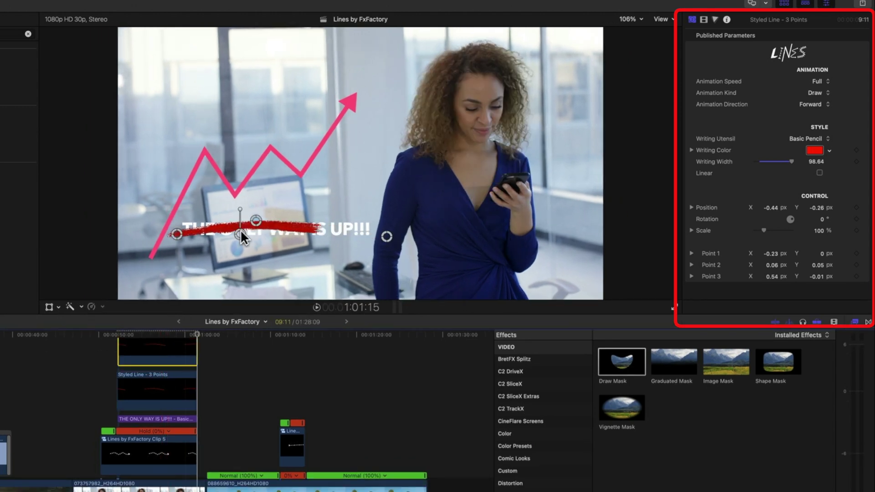
Shift the start and end points of the upper styled line copy so its stroke differs from the original
left_click_drag(176, 233, 178, 224)
left_click_drag(386, 236, 387, 221)
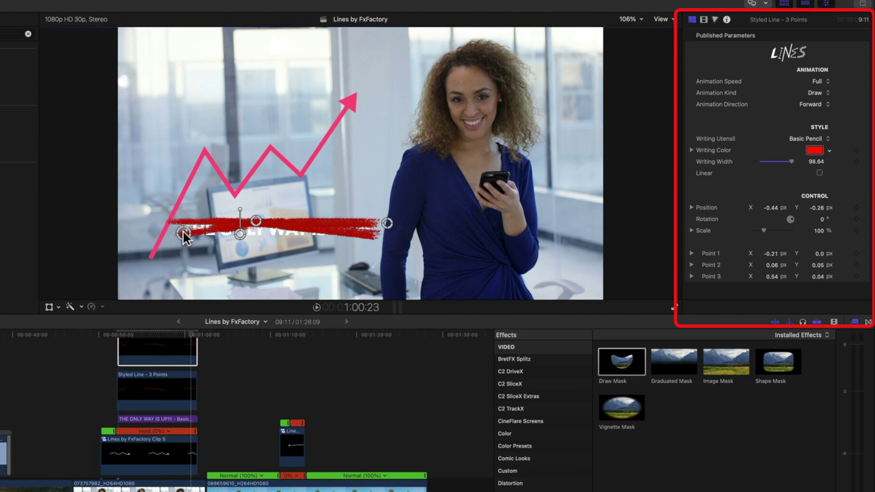
left_click_drag(180, 228, 171, 233)
left_click_drag(387, 220, 386, 222)
Reshape the lowest styled line to about Point 1 -0.24, 0.02, Point 2 0.02, 0.02 and Point 3 0.39, -0.02, and play the strokes back
scroll(176, 404, "up", 3)
mouse_move(156, 414)
left_mouse_down()
mouse_move(155, 388)
mouse_move(159, 414)
left_mouse_up()
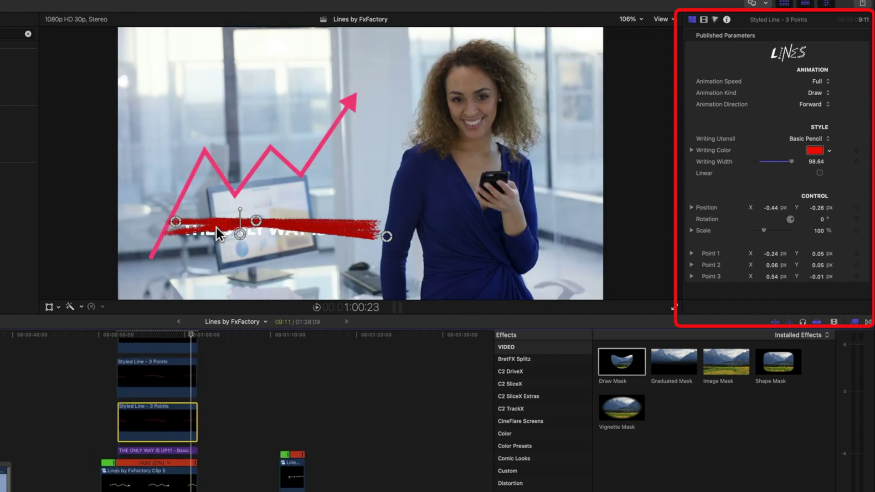
left_click_drag(177, 221, 176, 226)
left_click_drag(386, 236, 337, 238)
left_click_drag(256, 221, 240, 233)
left_click_drag(335, 233, 338, 230)
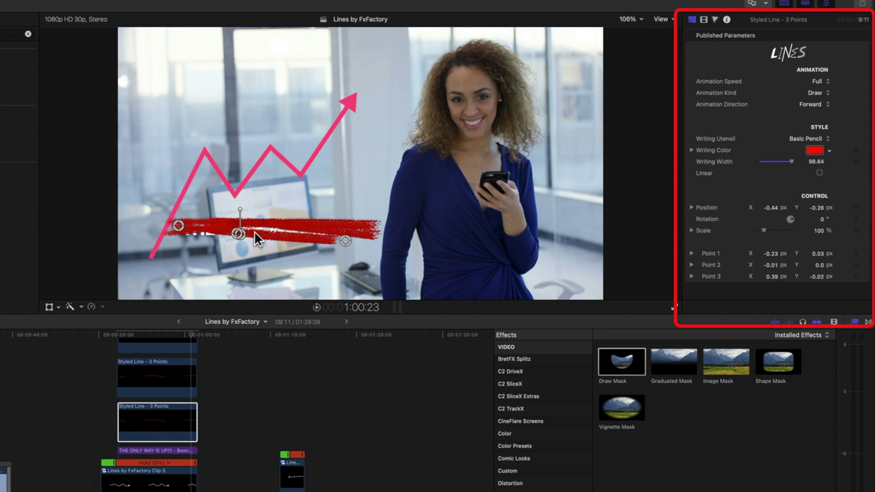
left_click_drag(242, 233, 245, 228)
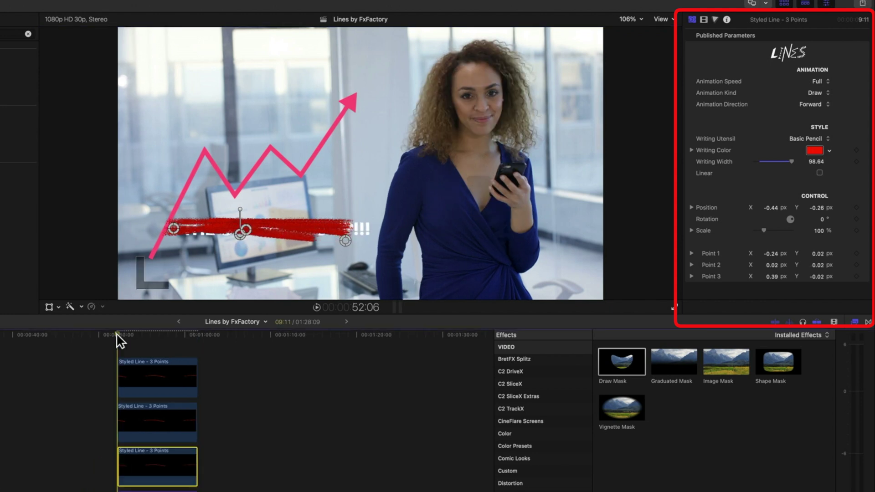
key("space")
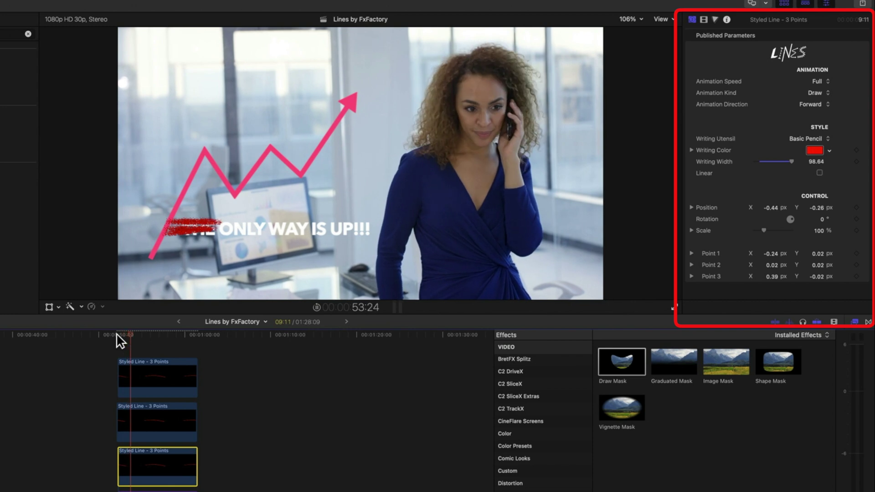
Set the animation speed of all three stacked styled lines to Instant
key("space")
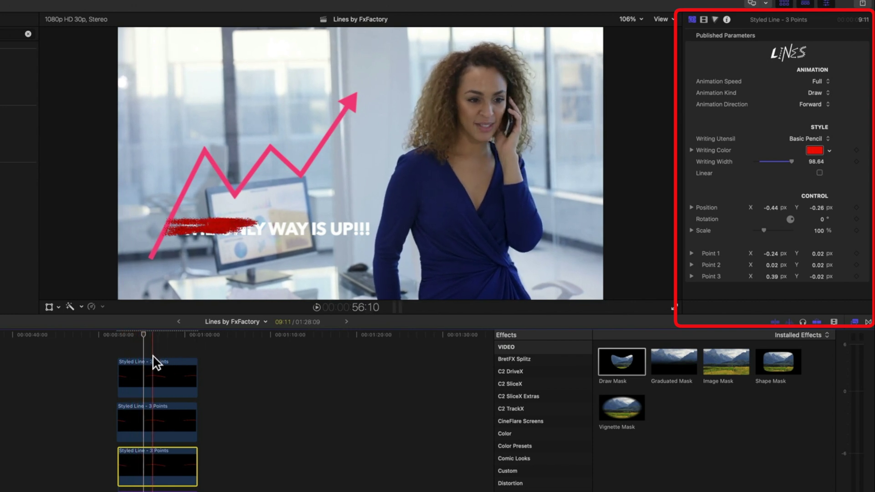
left_click(164, 375)
left_click(820, 81)
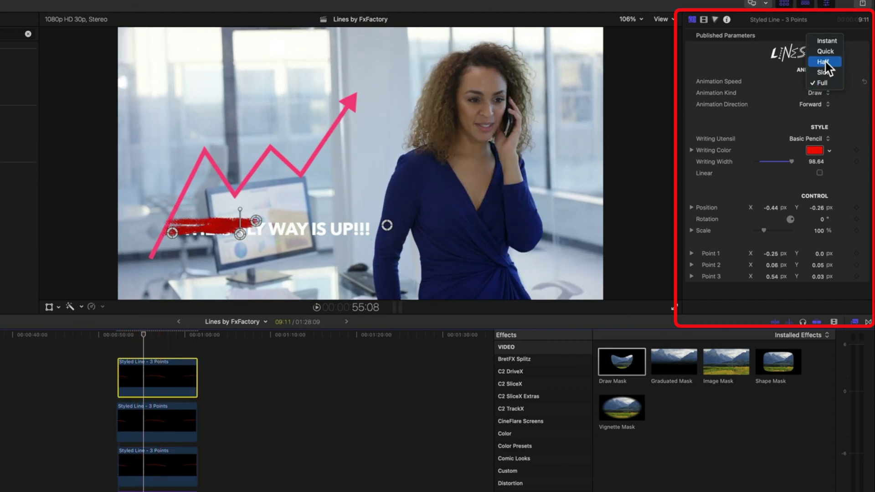
left_click(826, 41)
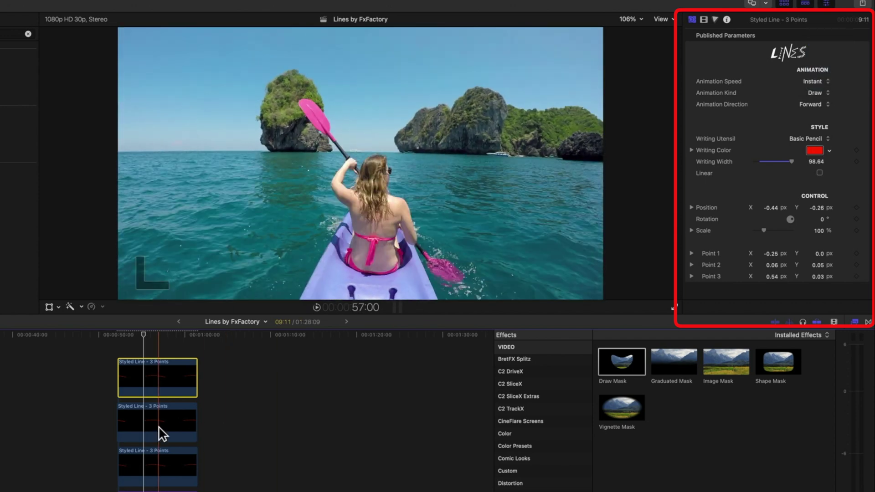
left_click(160, 429)
left_click(819, 80)
left_click(823, 39)
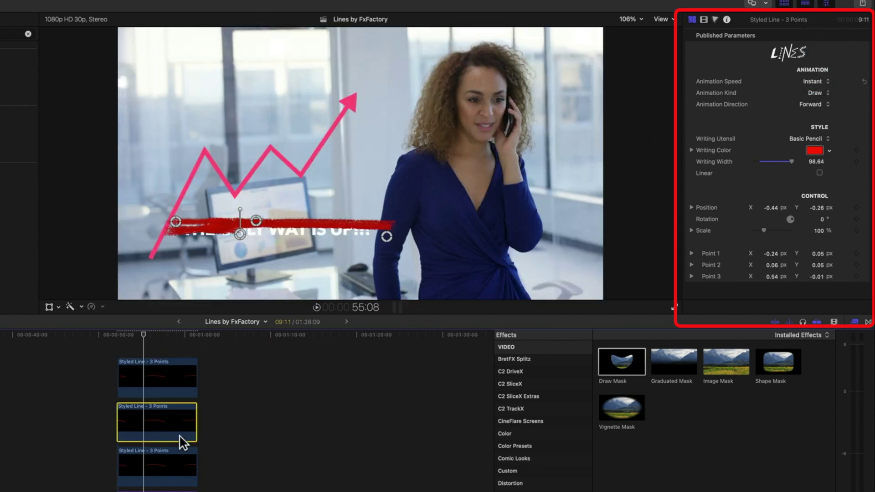
left_click(166, 460)
left_click(822, 82)
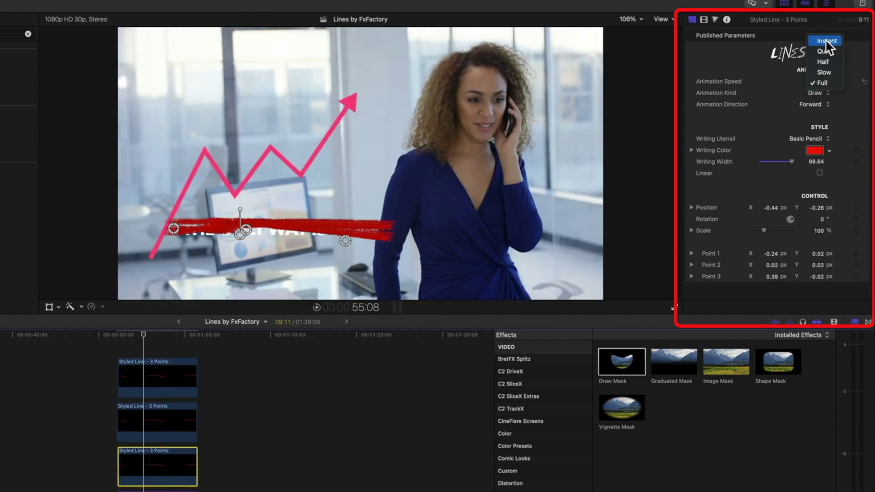
left_click(824, 39)
Stagger the starts of the three styled line clips about one second apart, lowest first, and extend them to a common end
mouse_move(147, 384)
left_mouse_down()
mouse_move(155, 385)
mouse_move(142, 418)
mouse_move(154, 417)
mouse_move(145, 376)
mouse_move(163, 386)
mouse_move(155, 378)
left_mouse_up()
left_click_drag(205, 419, 214, 419)
left_click_drag(197, 460, 215, 490)
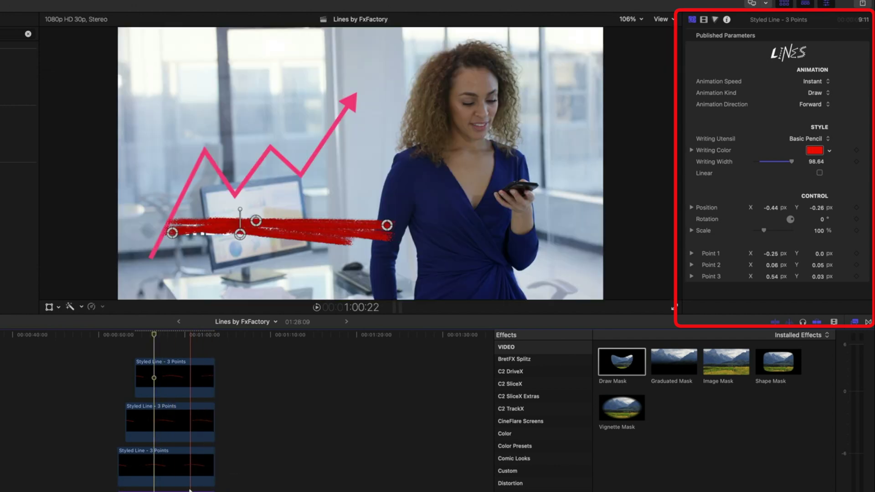
Place the title clip above the three styled lines and set its blend mode to Stencil Alpha
left_click_drag(184, 489, 133, 362)
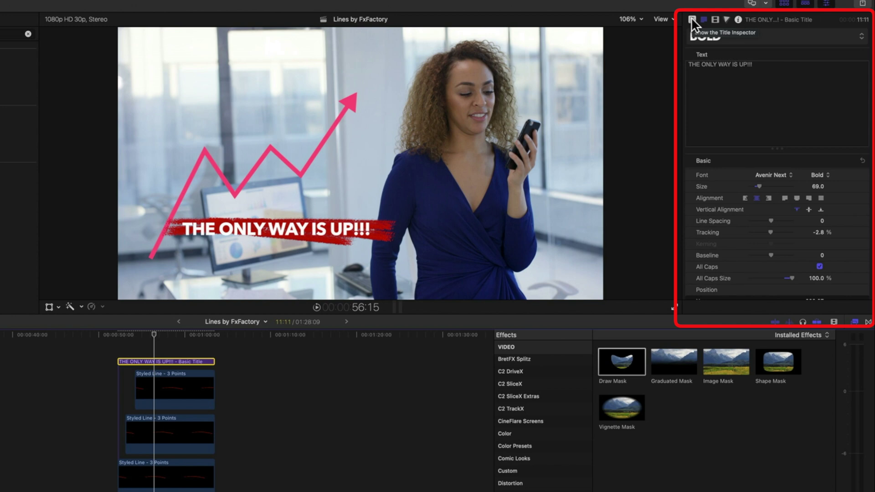
left_click(716, 19)
left_click(830, 47)
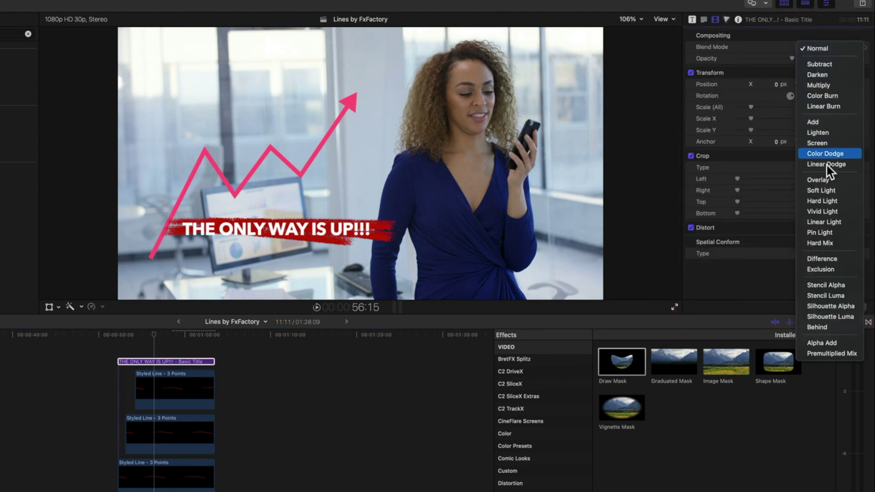
left_click(828, 287)
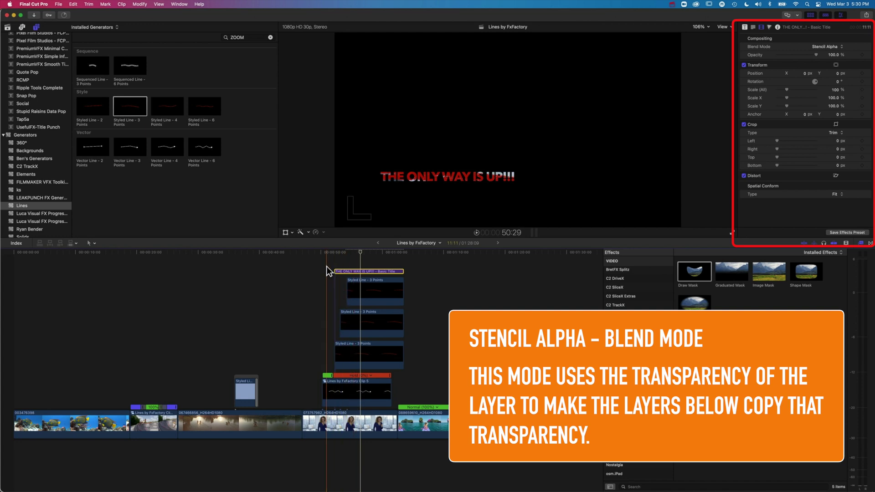
Combine the title and the three styled lines into a compound clip named Lines by FxFactory Clip 6
left_click_drag(330, 264, 402, 354)
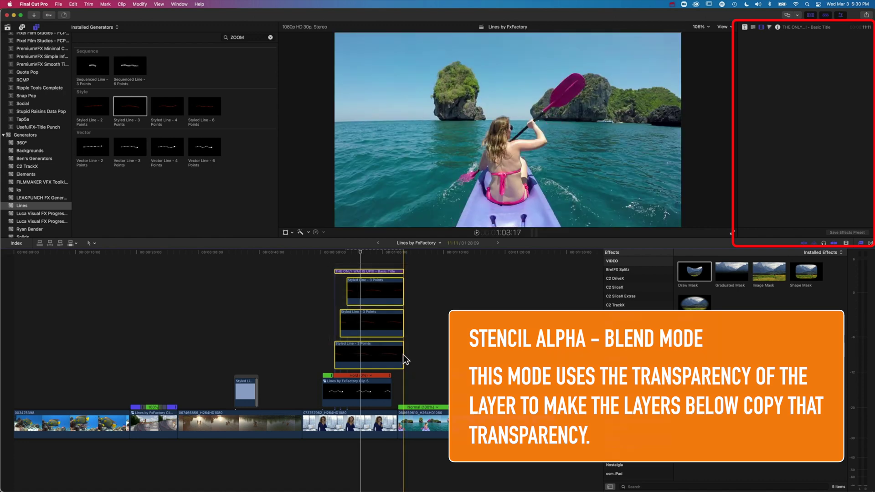
right_click(386, 354)
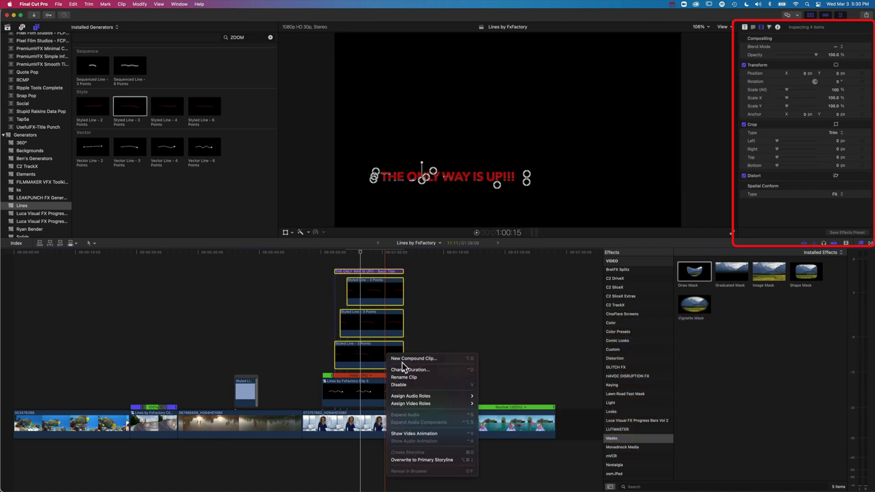
left_click(404, 358)
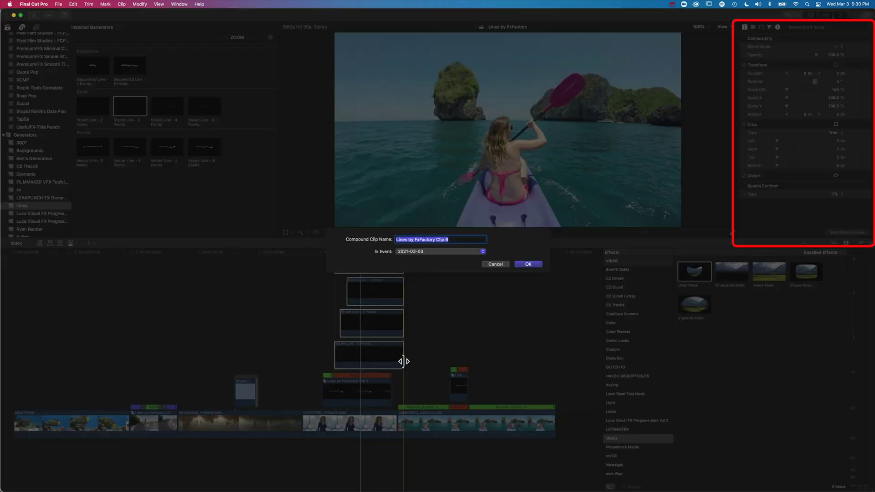
left_click(527, 266)
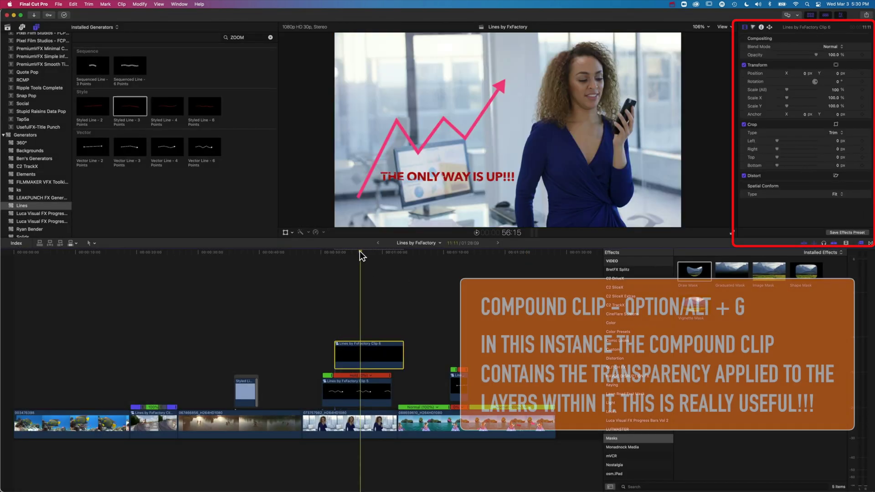
Play the compound clip from its start to review how the strokes reveal the title over the footage
left_click_drag(361, 251, 336, 252)
key("space")
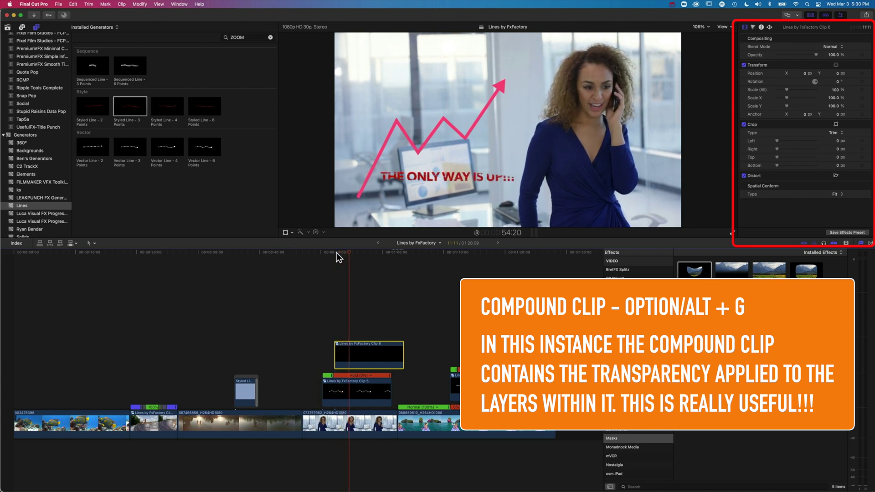
key("space")
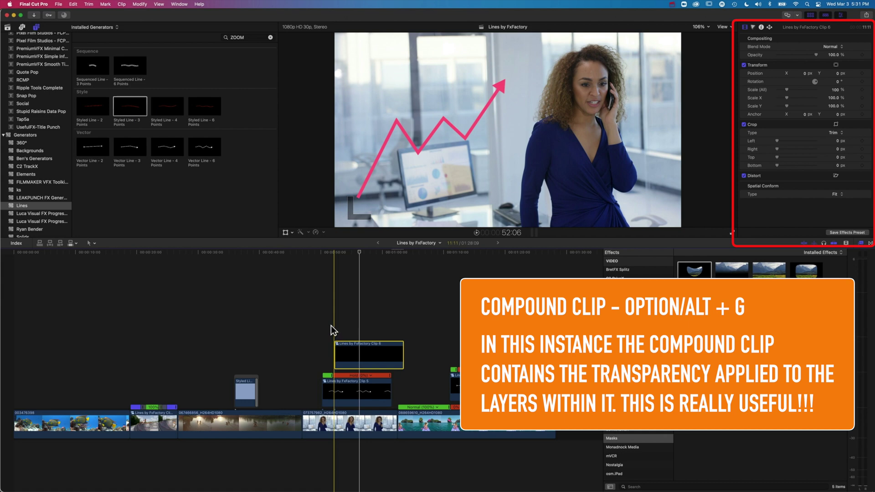
key("space")
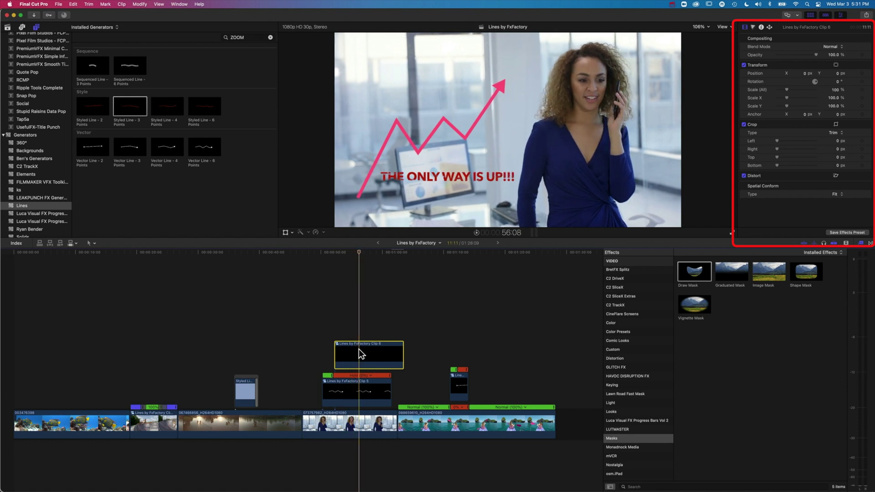
Range-select about the first four seconds of the compound clip and retime that part to Fast 2x
left_click(90, 243)
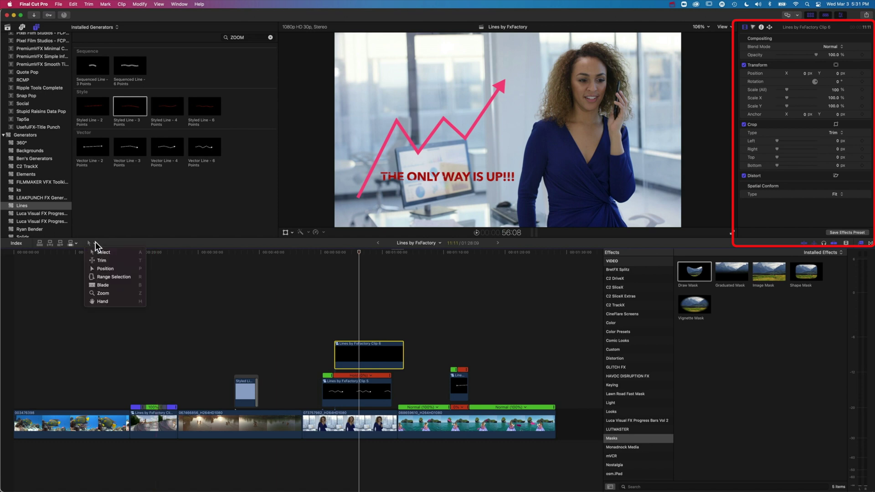
left_click(105, 278)
left_click_drag(361, 353, 334, 354)
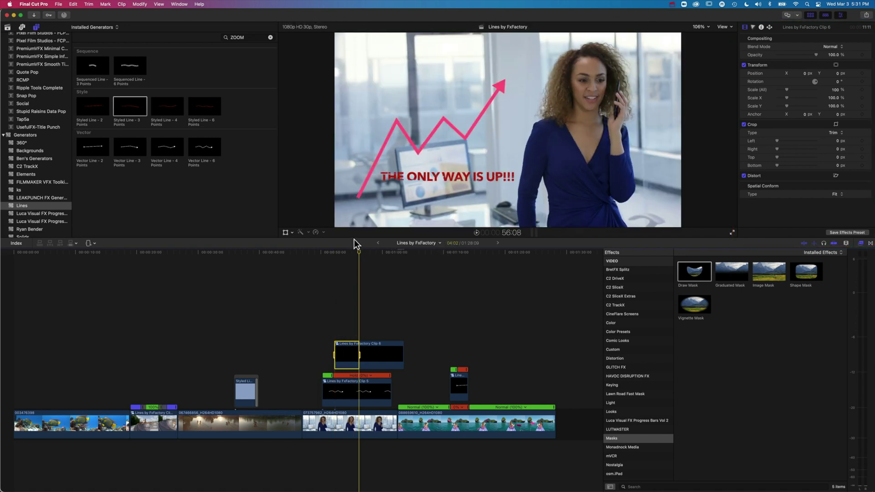
left_click(324, 232)
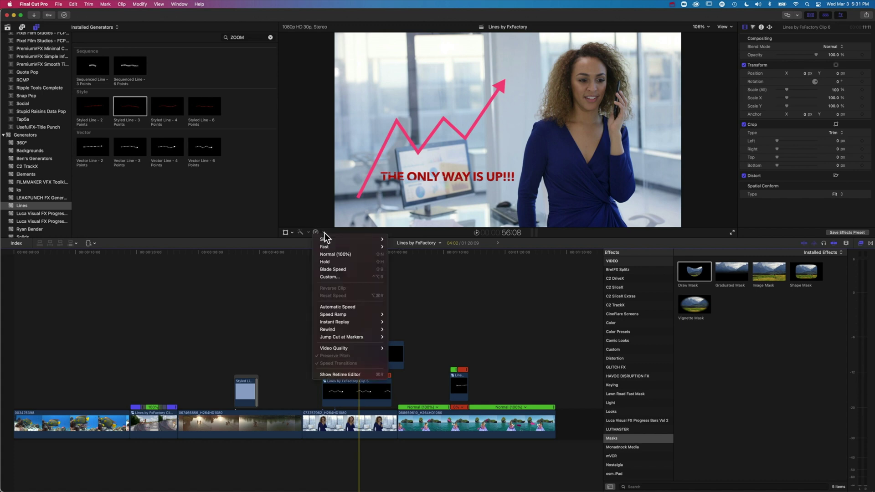
mouse_move(325, 247)
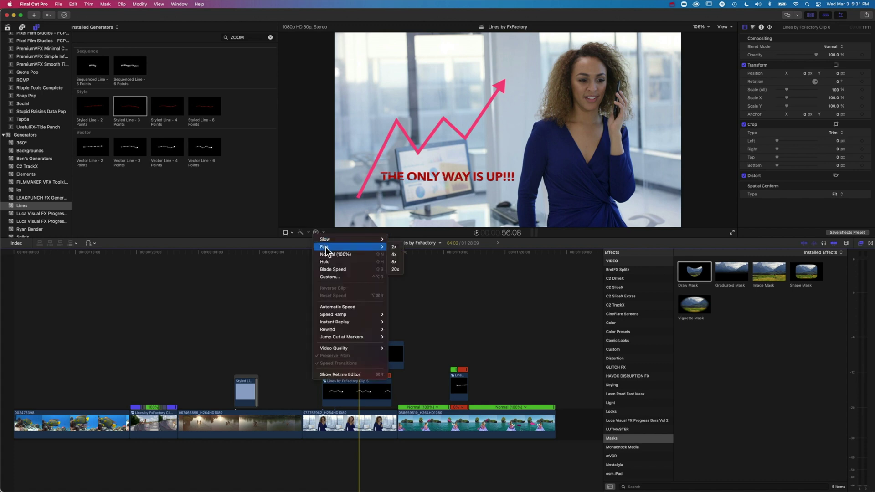
left_click(393, 246)
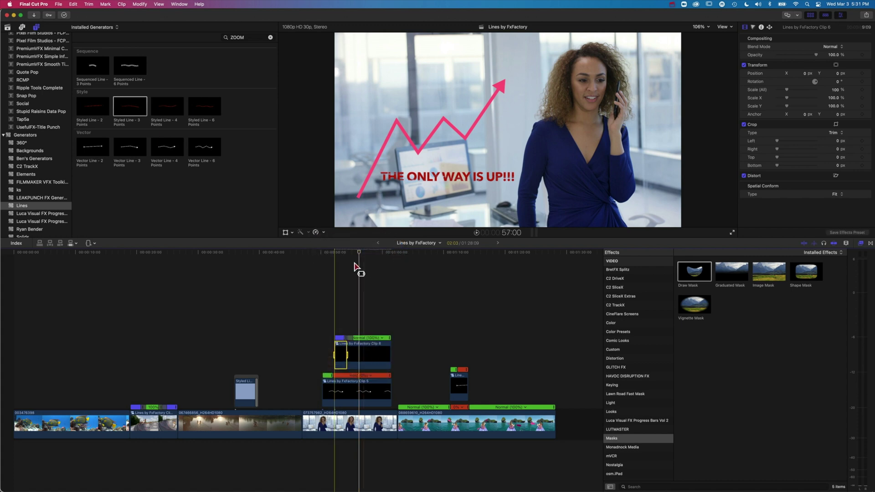
Clear the selection and play back the retimed title reveal from just before the compound clip
left_click(327, 251)
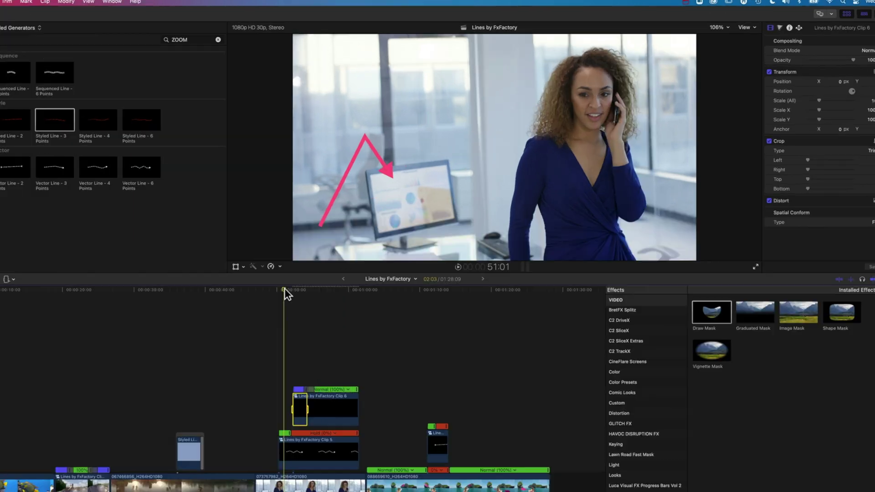
key("super+shift+a")
key("space")
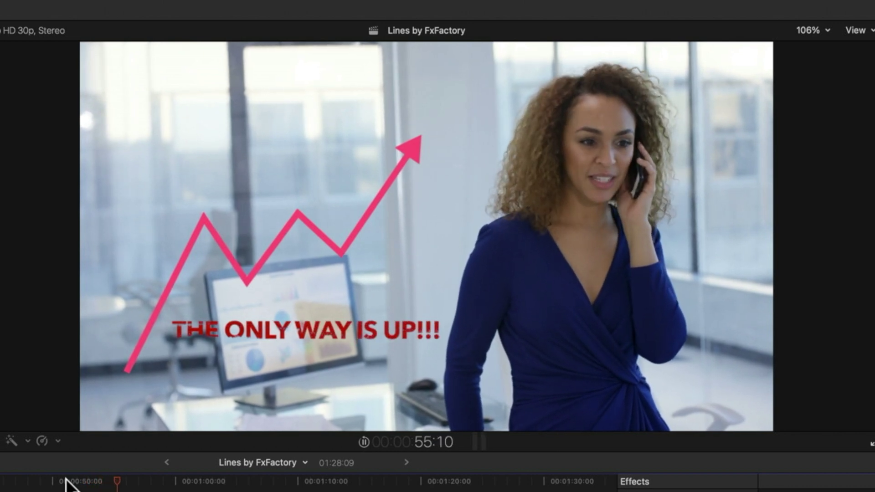
key("space")
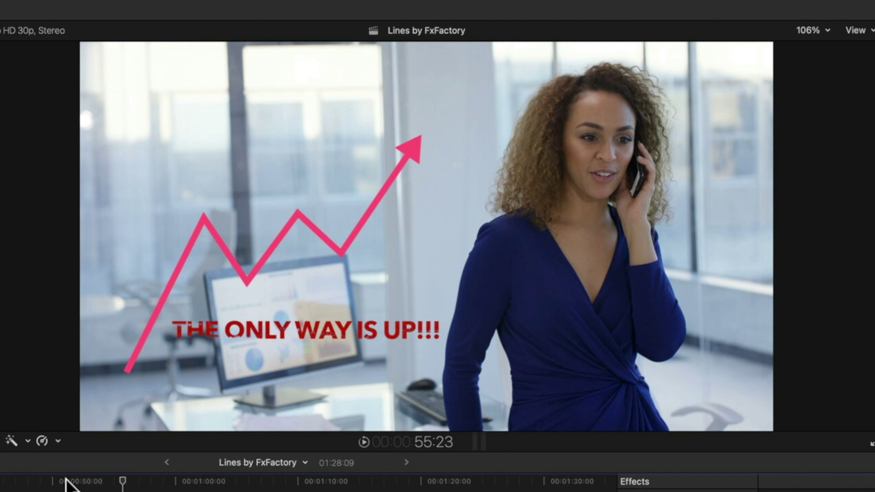
key("Up")
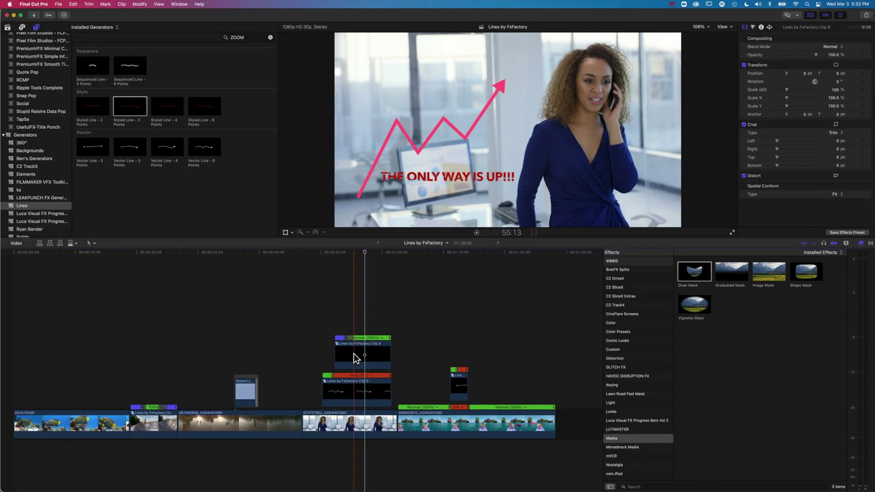
Open the title's compound clip and change the uppermost styled line's writing color to orange
double_click(354, 354)
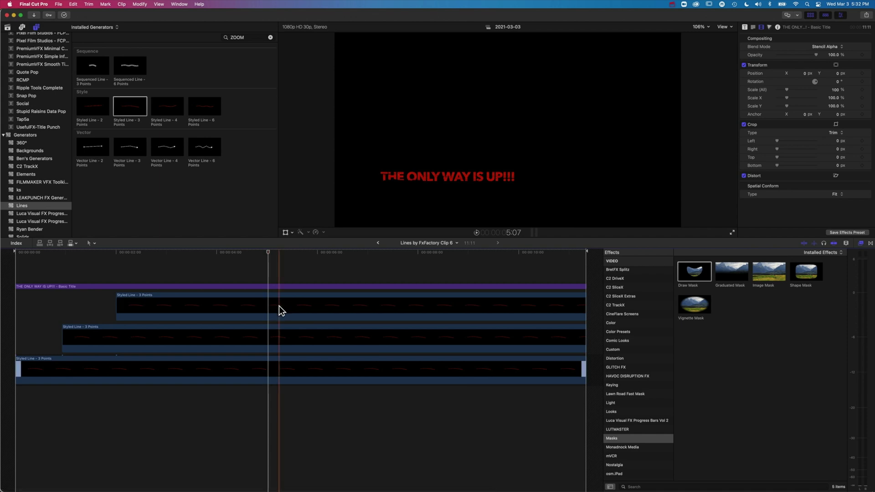
left_click(278, 306)
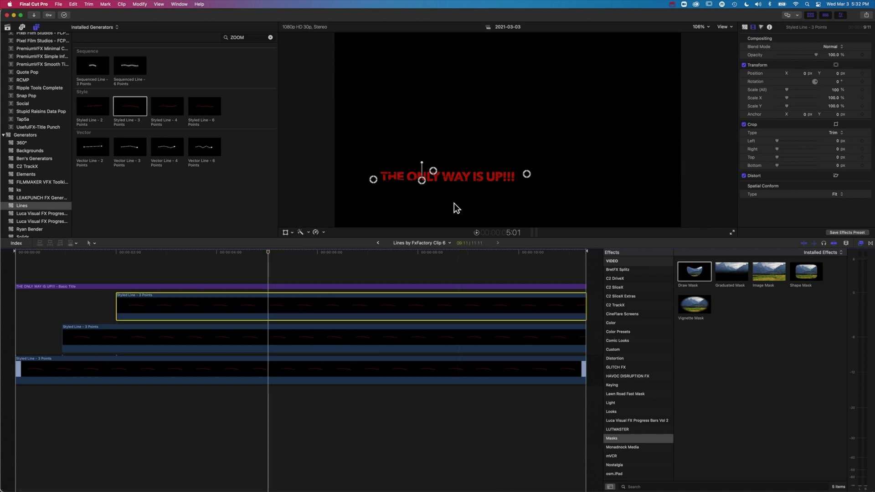
left_click(742, 27)
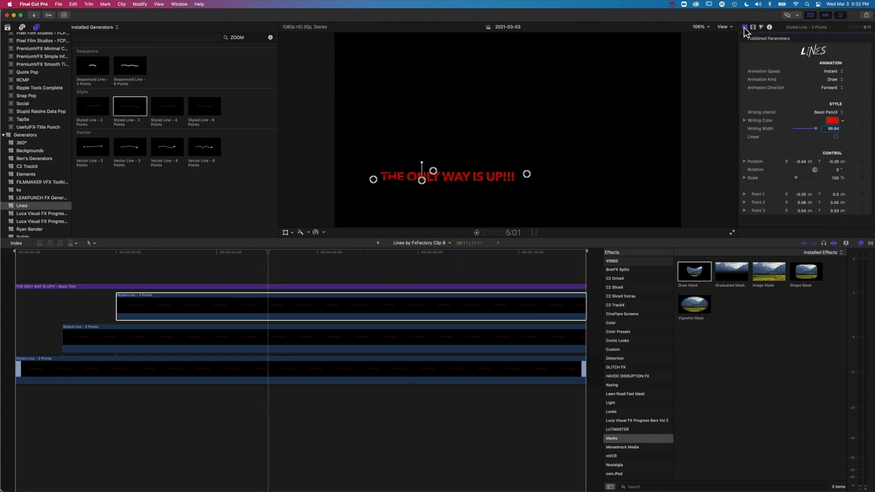
left_click(842, 121)
left_click(827, 133)
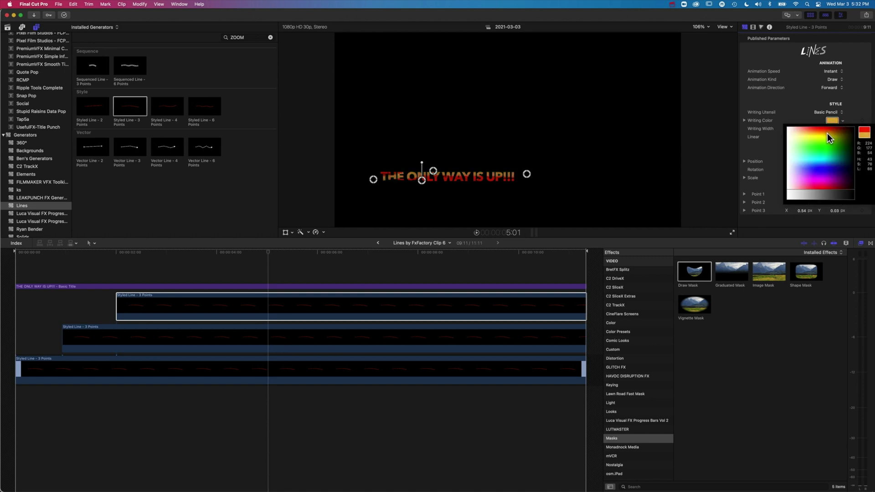
left_click(230, 415)
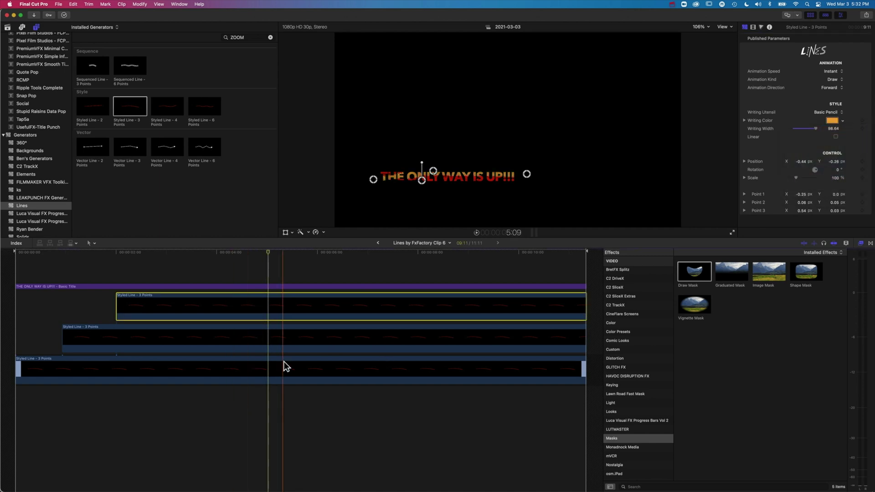
Change the middle styled line's writing color to pinkish red
left_click(291, 336)
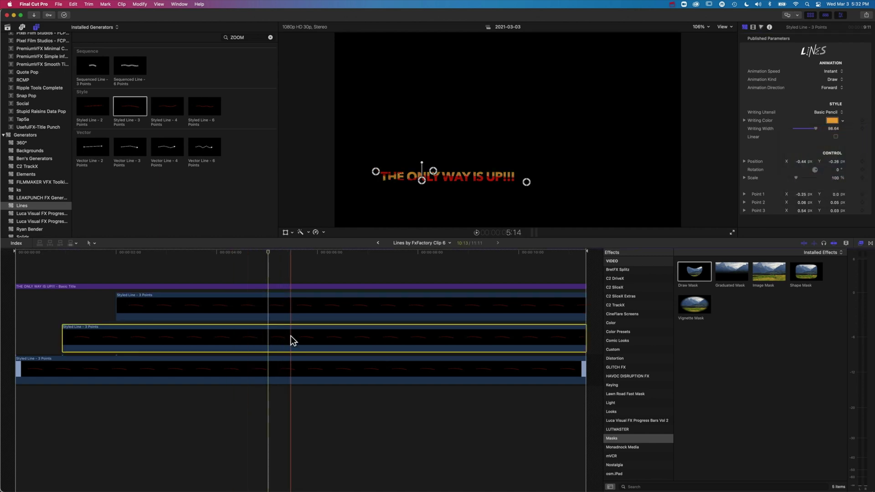
left_click(842, 120)
left_click(828, 134)
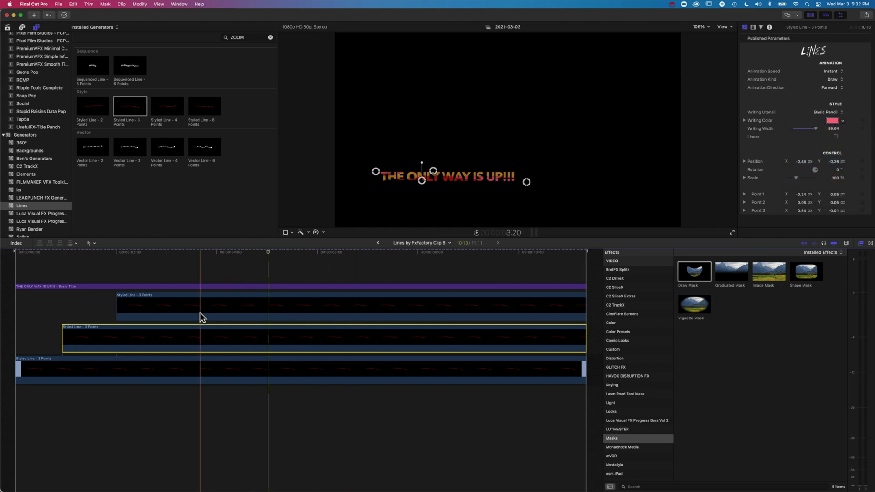
Duplicate the uppermost styled line onto a new layer starting about one second later, and lower its middle and end points across the title
left_click_drag(196, 311, 243, 278)
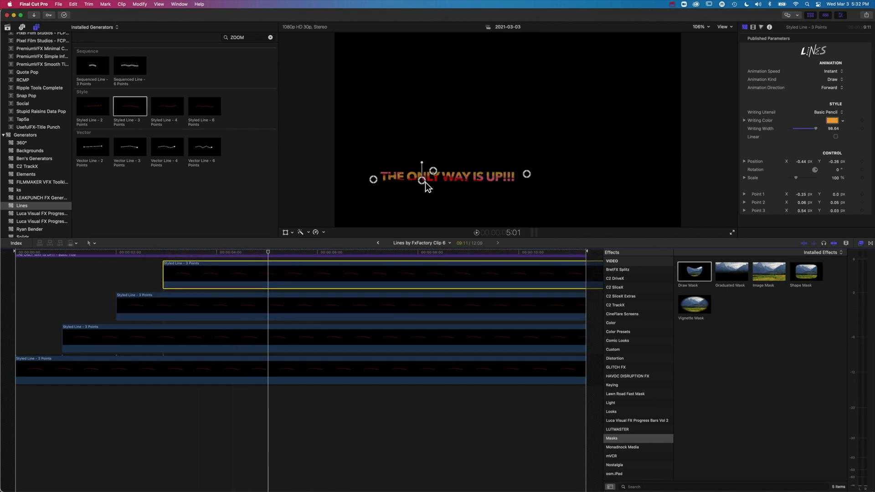
left_click_drag(432, 171, 433, 182)
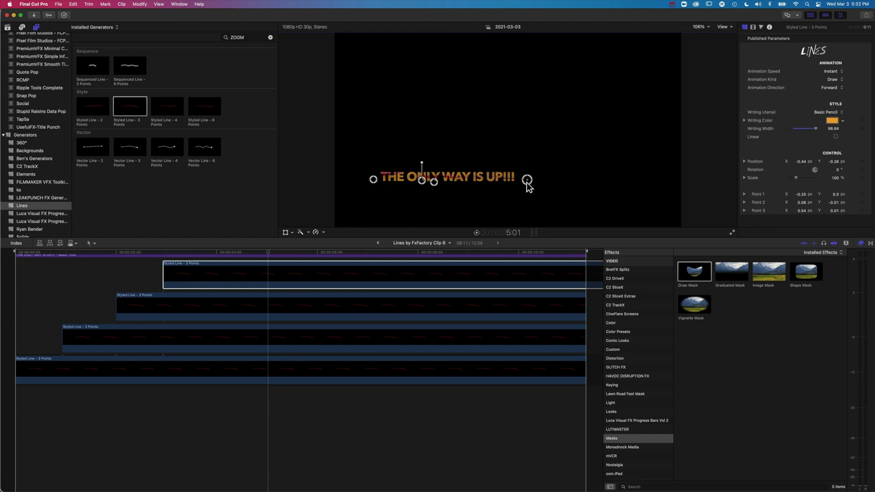
Change the duplicated styled line's writing color to magenta
left_click(843, 120)
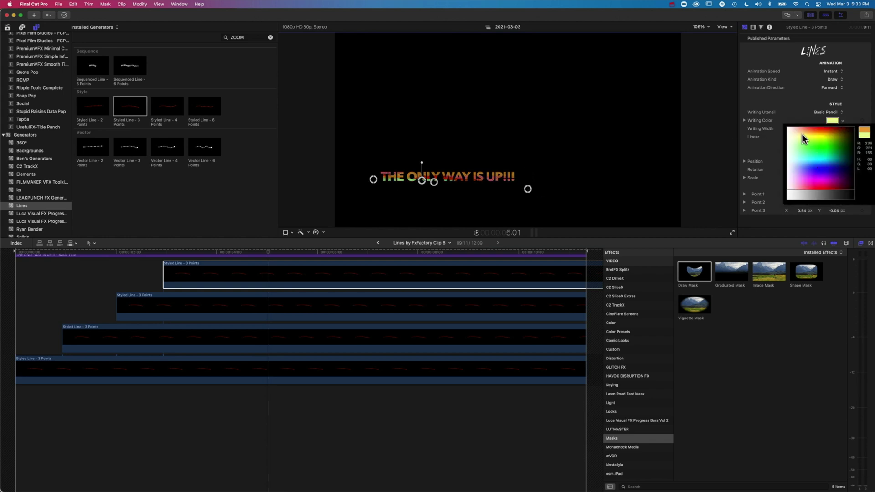
left_click_drag(833, 131, 831, 183)
left_click(826, 184)
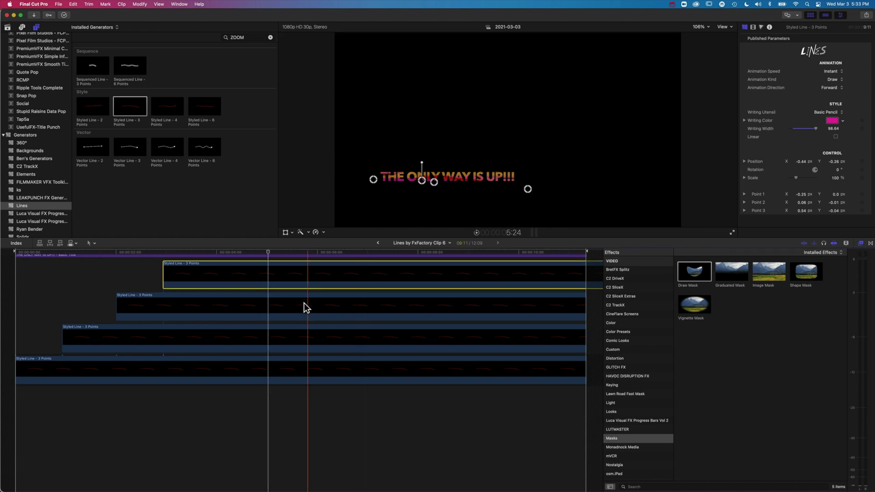
Return to the main project timeline and lower the opacity of the office clip beneath the chart arrow and title
left_click(378, 242)
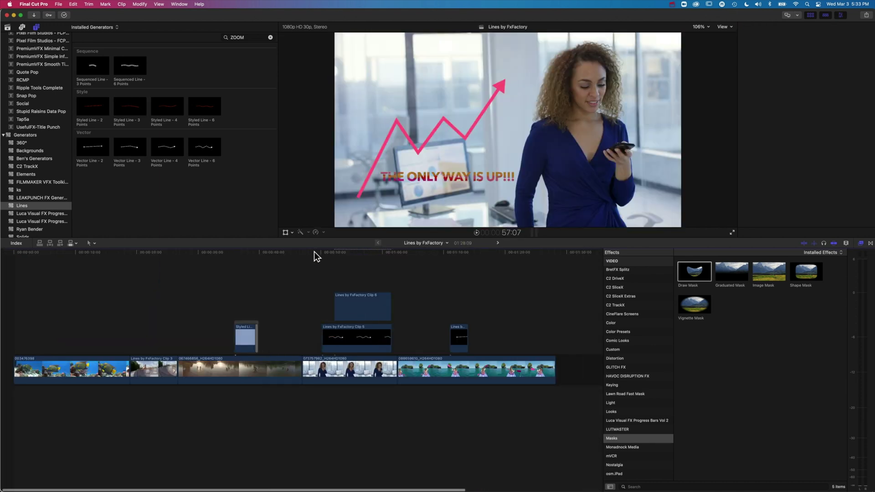
left_click(313, 251)
left_click(336, 368)
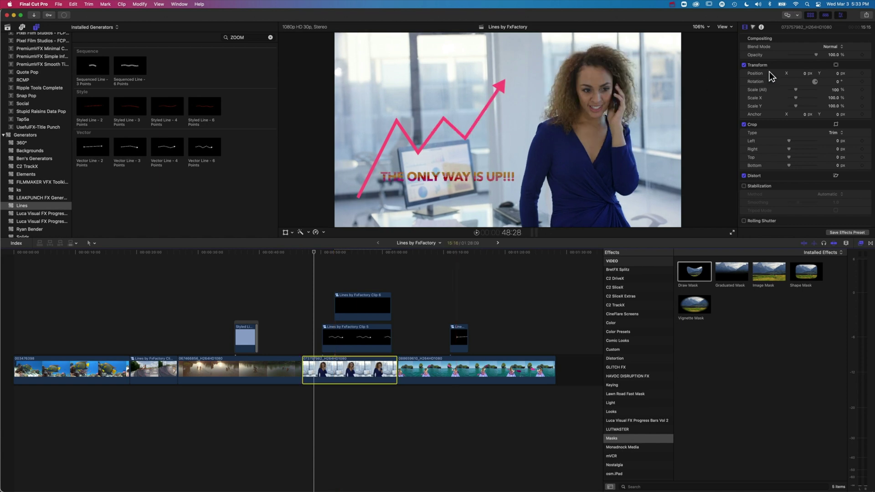
left_click_drag(816, 54, 798, 54)
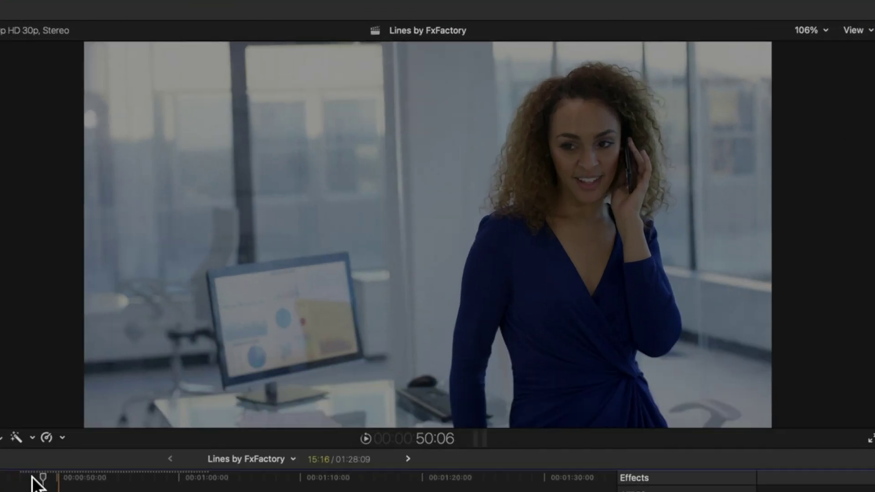
Play back the chart arrow and multicolored title reveal over the darkened office clip, replaying the title section
key("space")
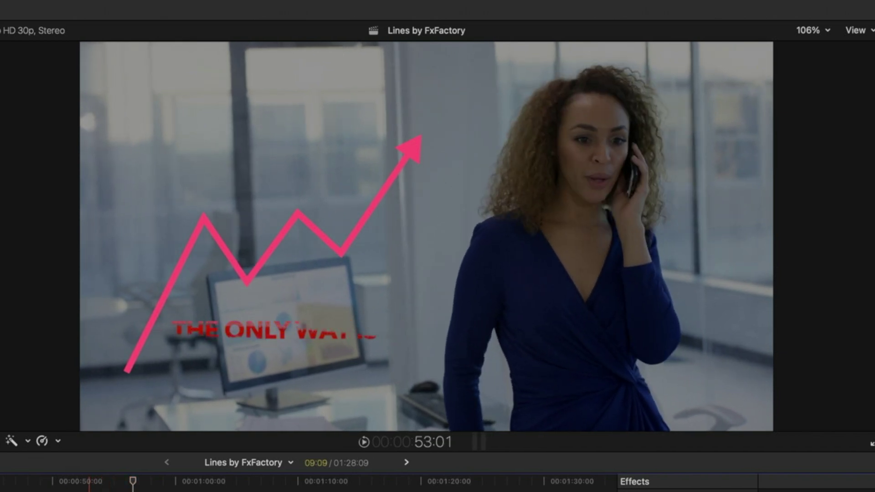
key("super+equal")
key("super+equal")
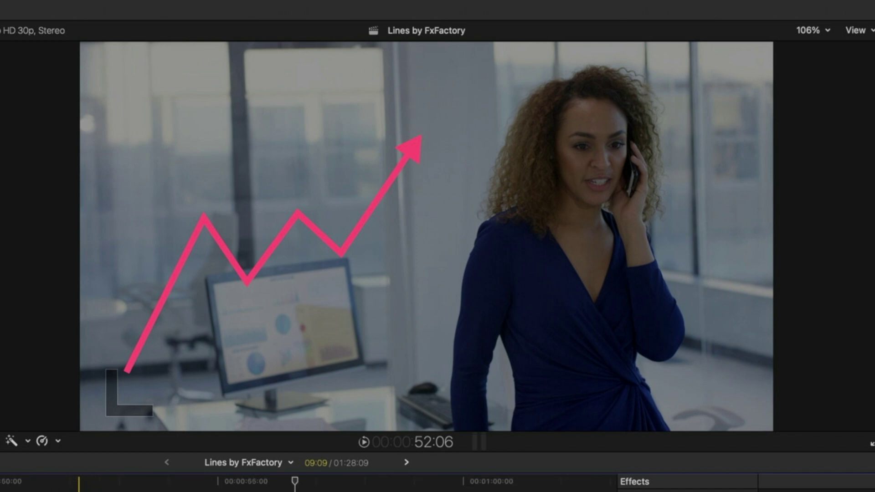
key("space")
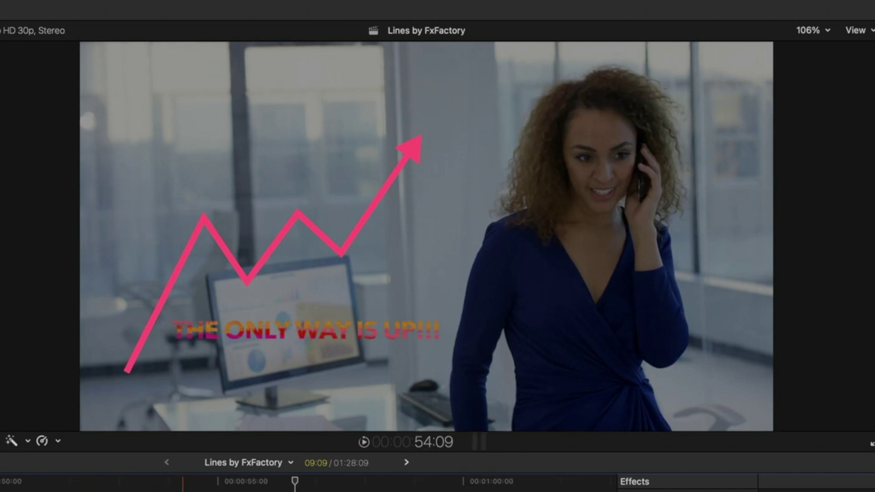